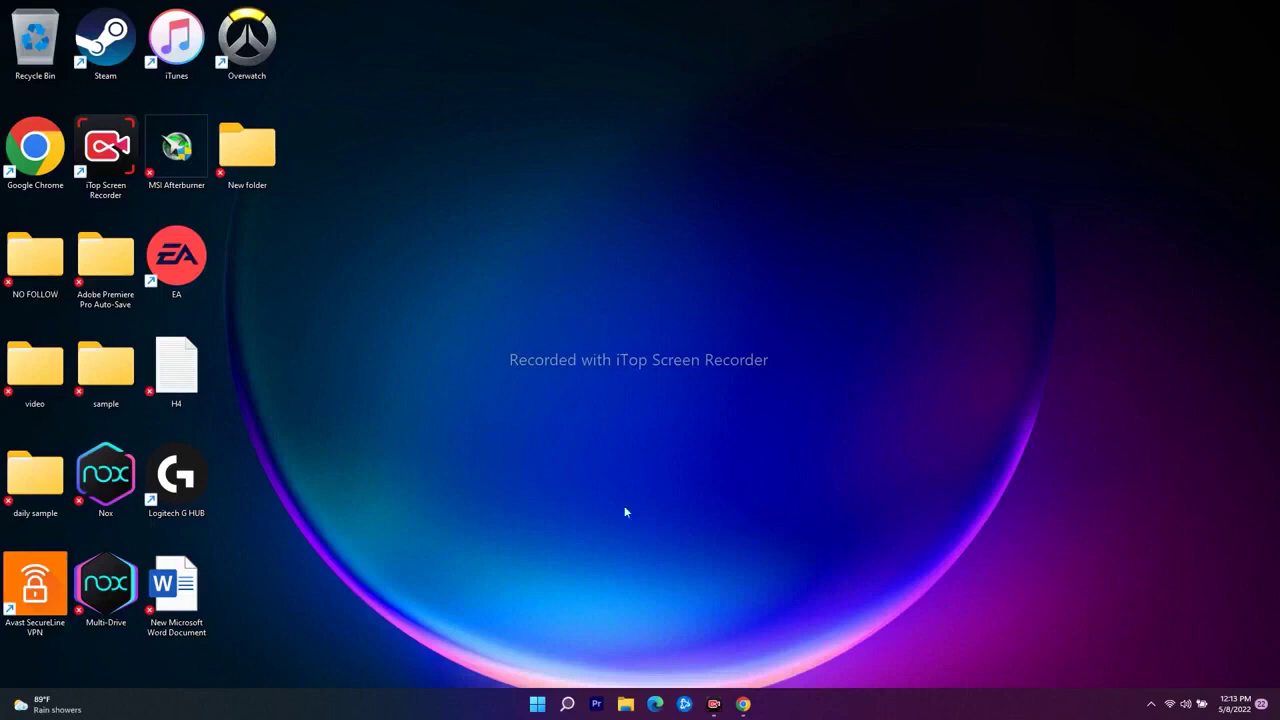
Step: Launch Microsoft Store and the Xbox app from Windows search, then minimize the Xbox app
click(566, 705)
click(513, 476)
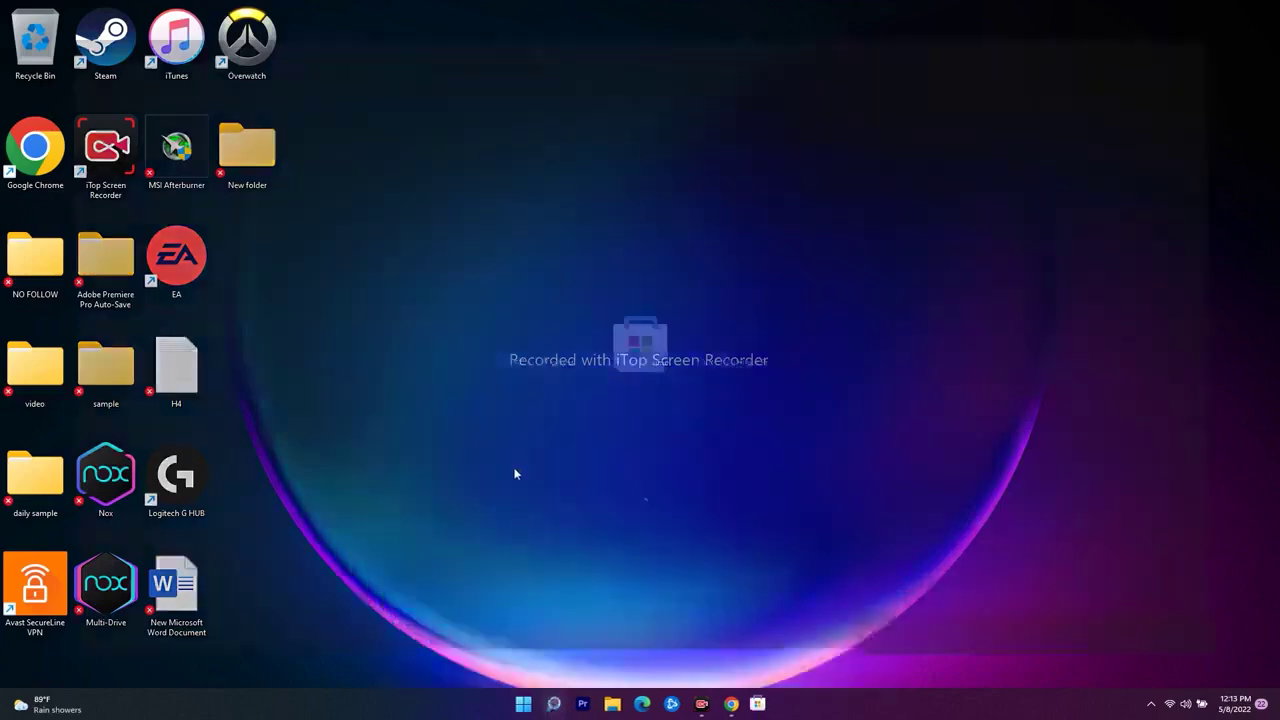
click(552, 704)
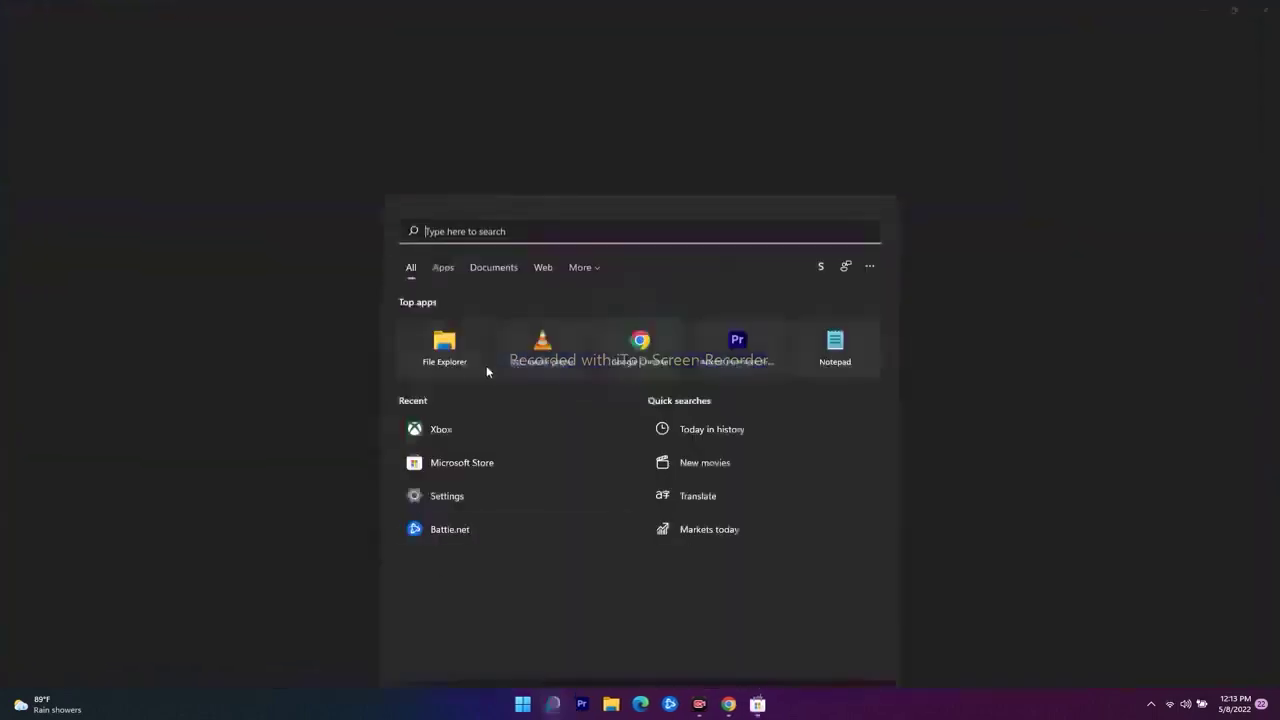
click(474, 431)
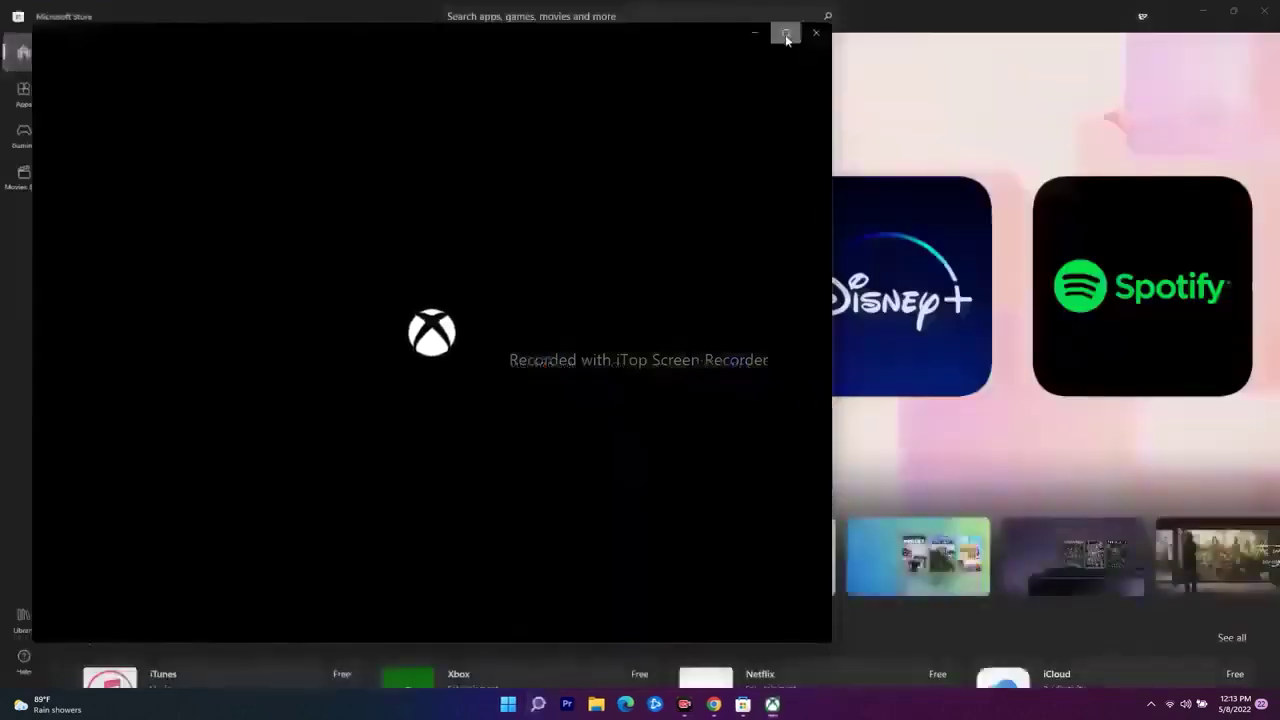
click(786, 35)
click(1201, 12)
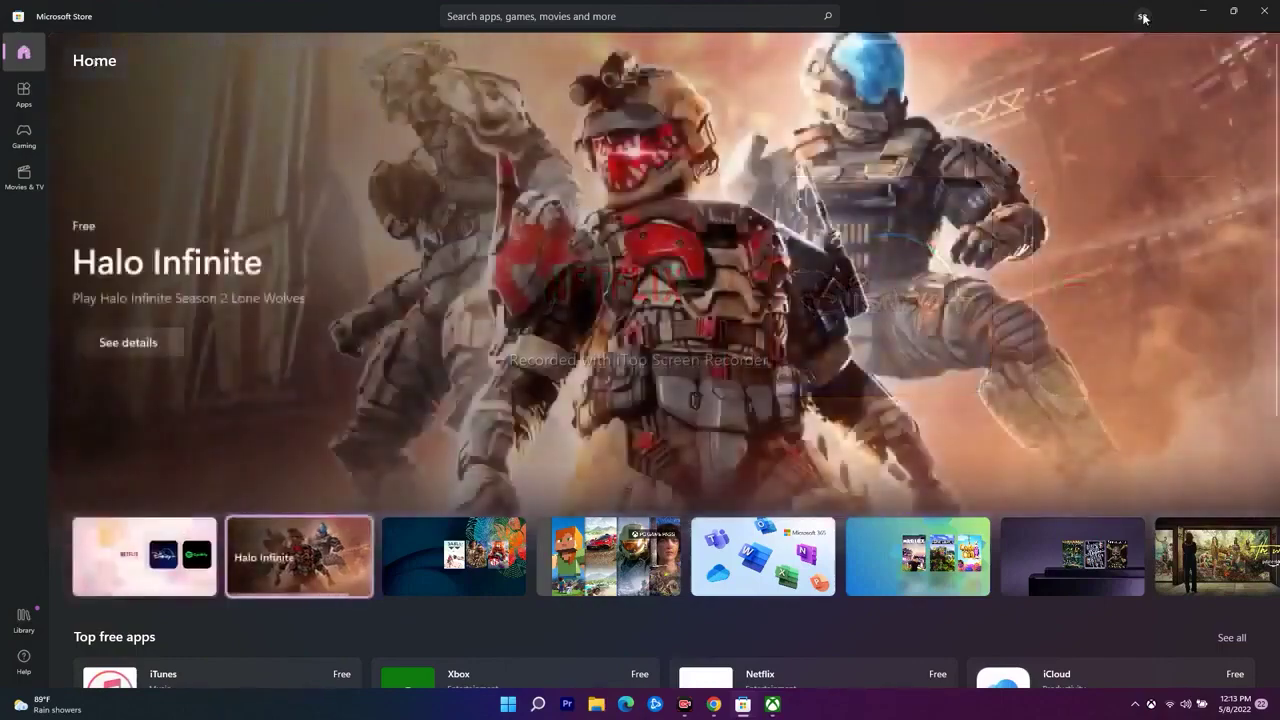
Step: Check the signed-in account in the Microsoft Store account menu, then close the menu
click(1141, 17)
drag(986, 60, 1075, 60)
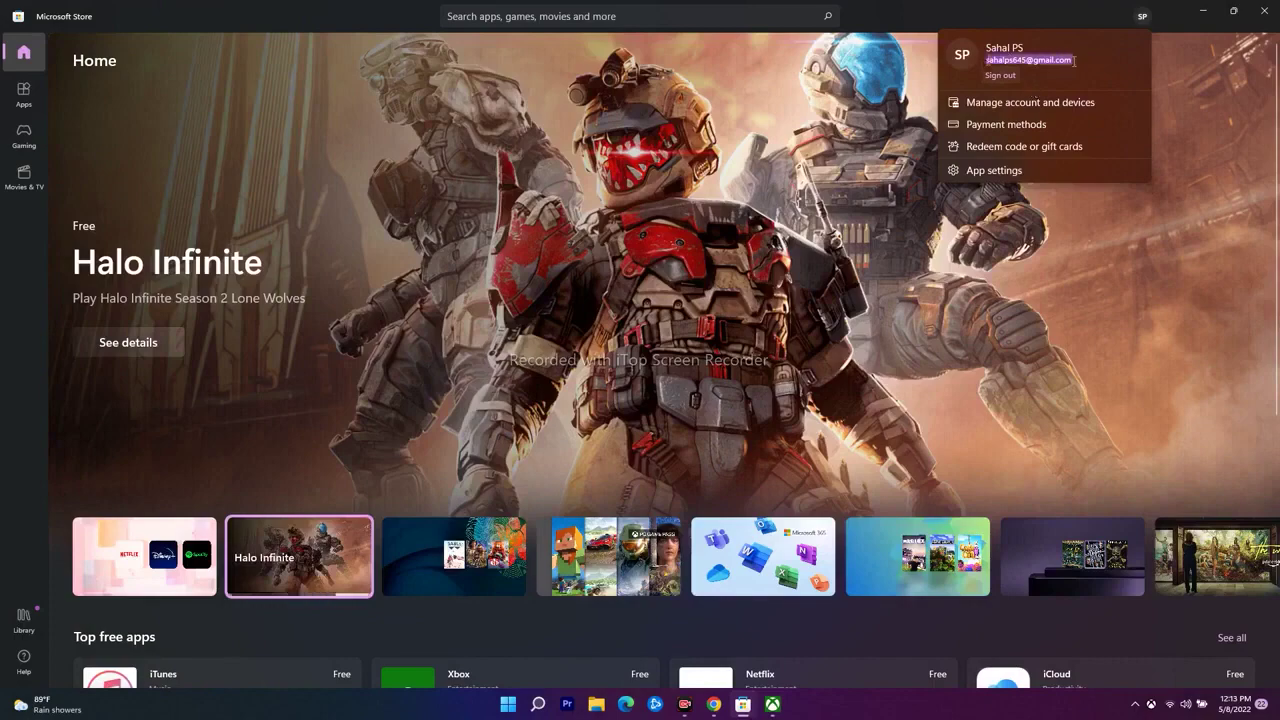
click(1230, 124)
click(1203, 10)
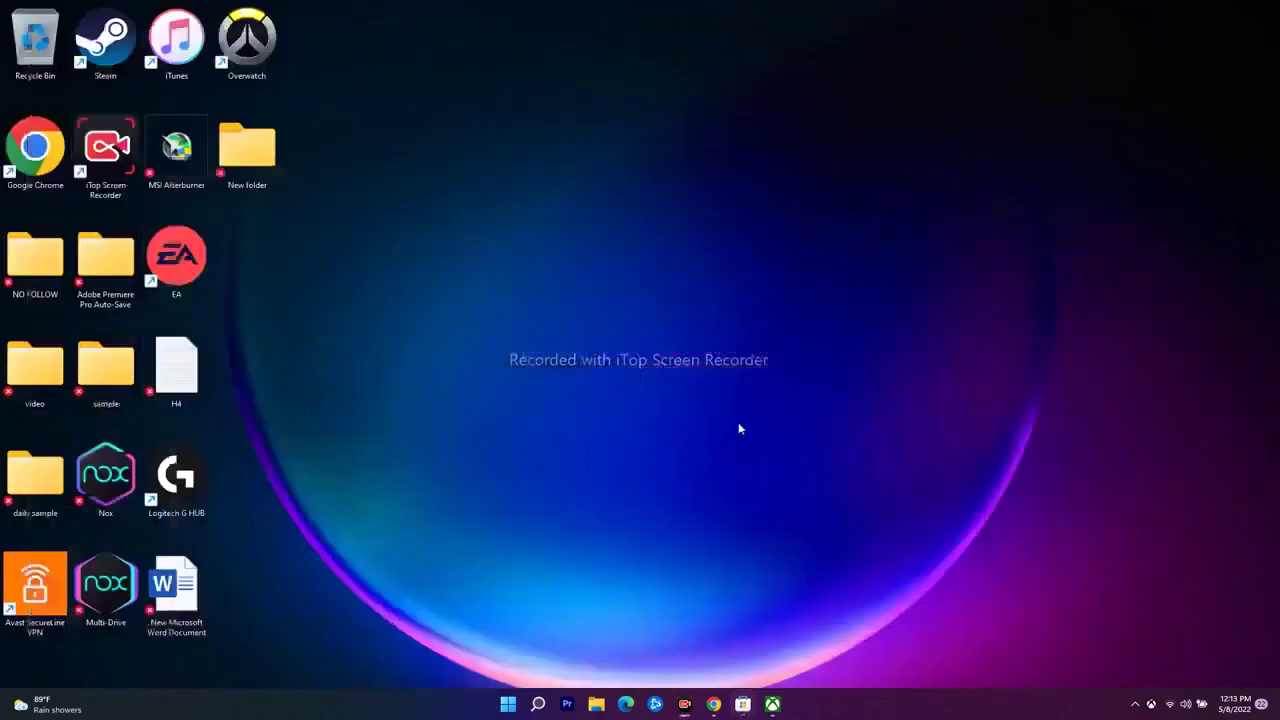
click(772, 704)
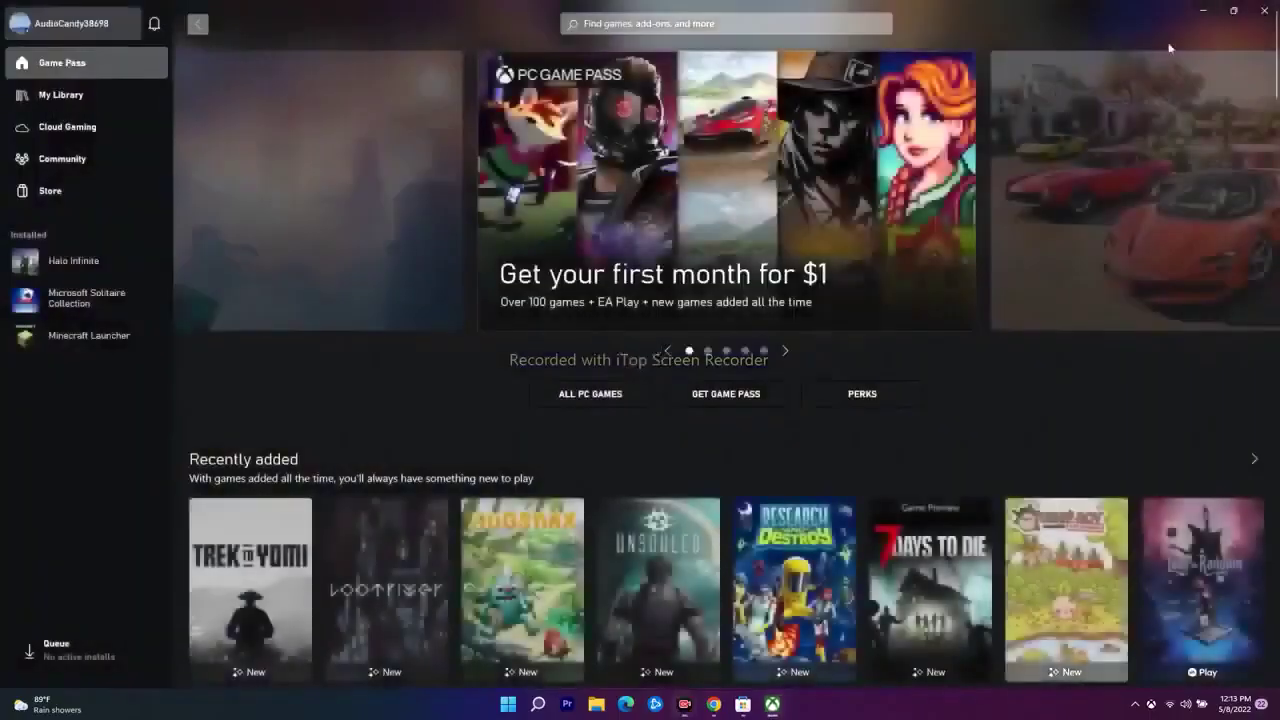
click(84, 26)
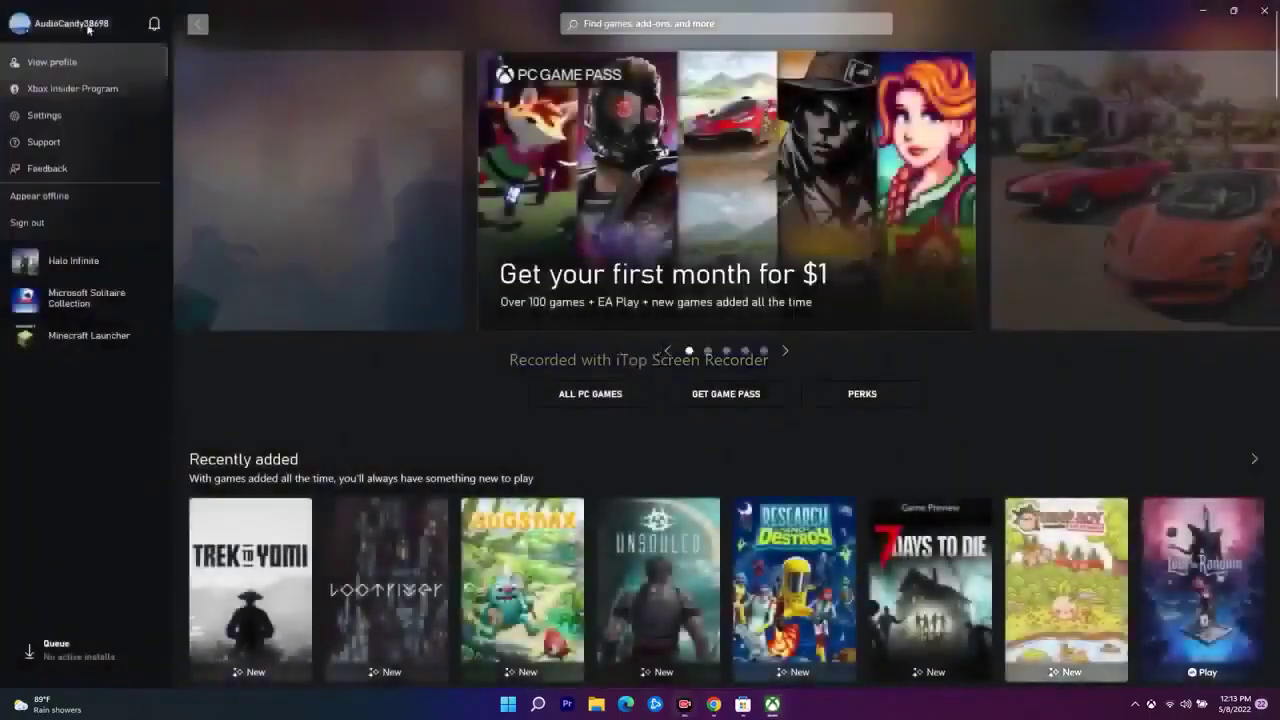
click(88, 28)
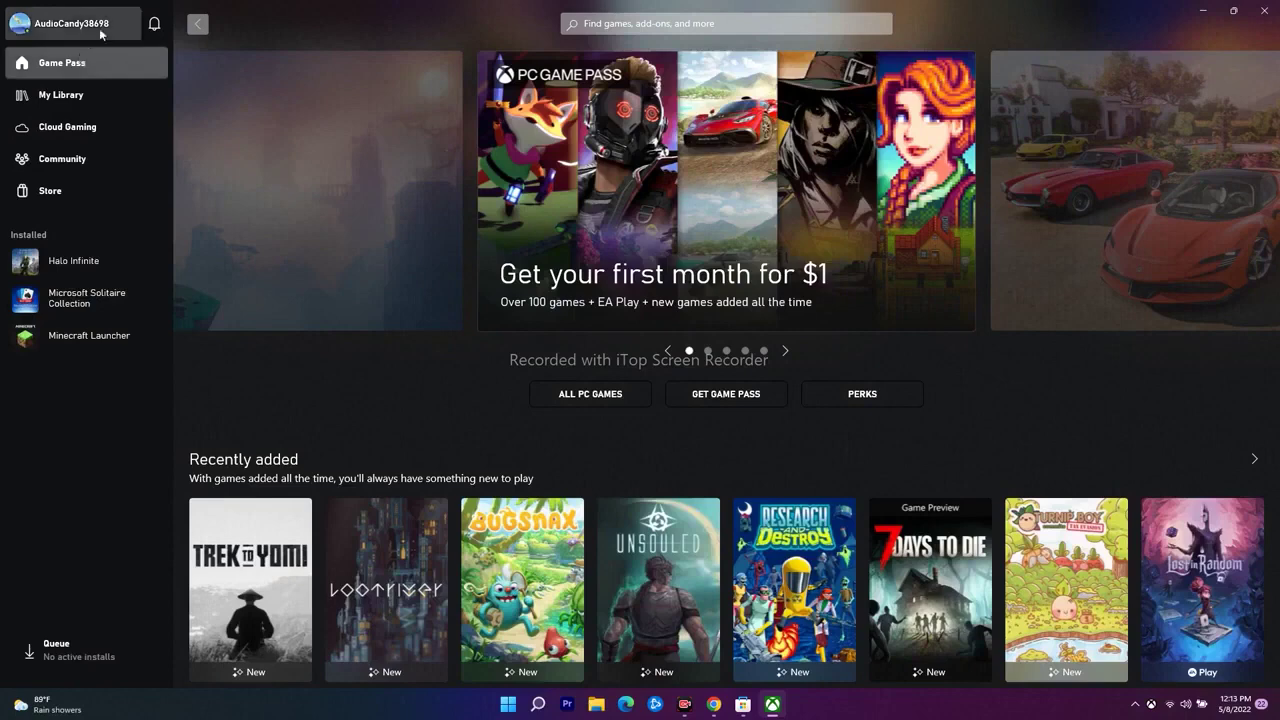
click(78, 22)
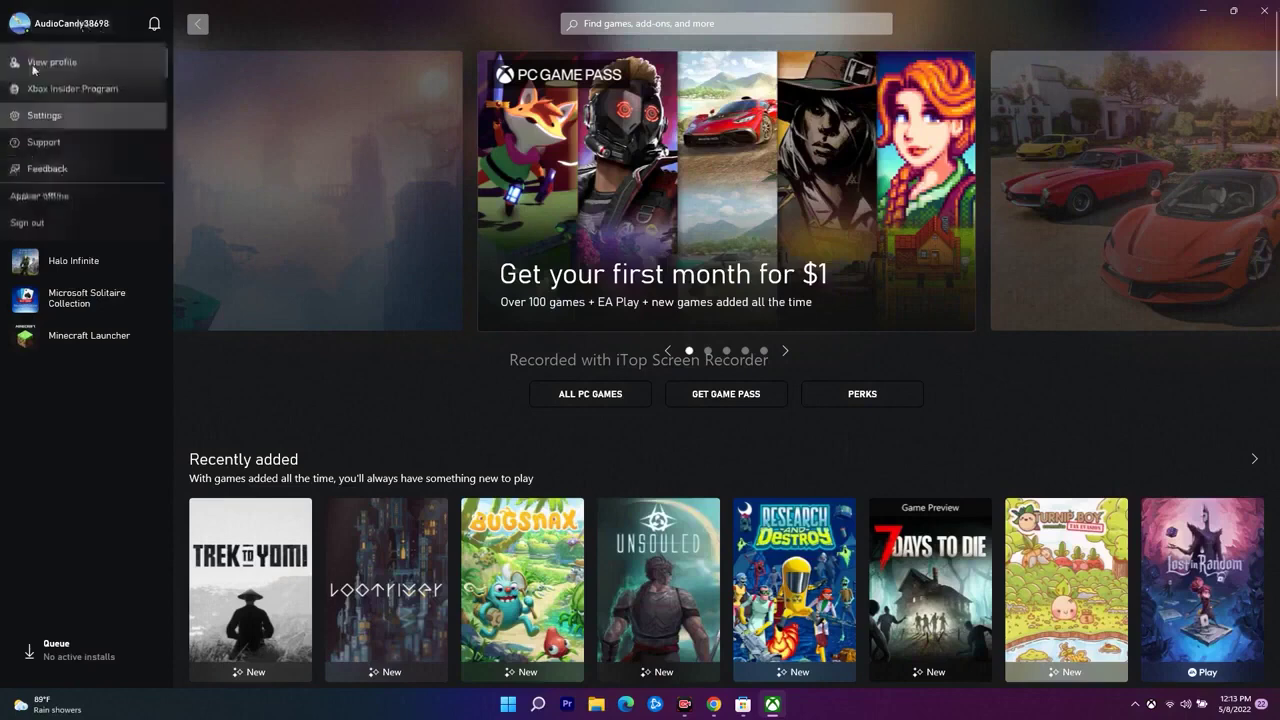
click(77, 486)
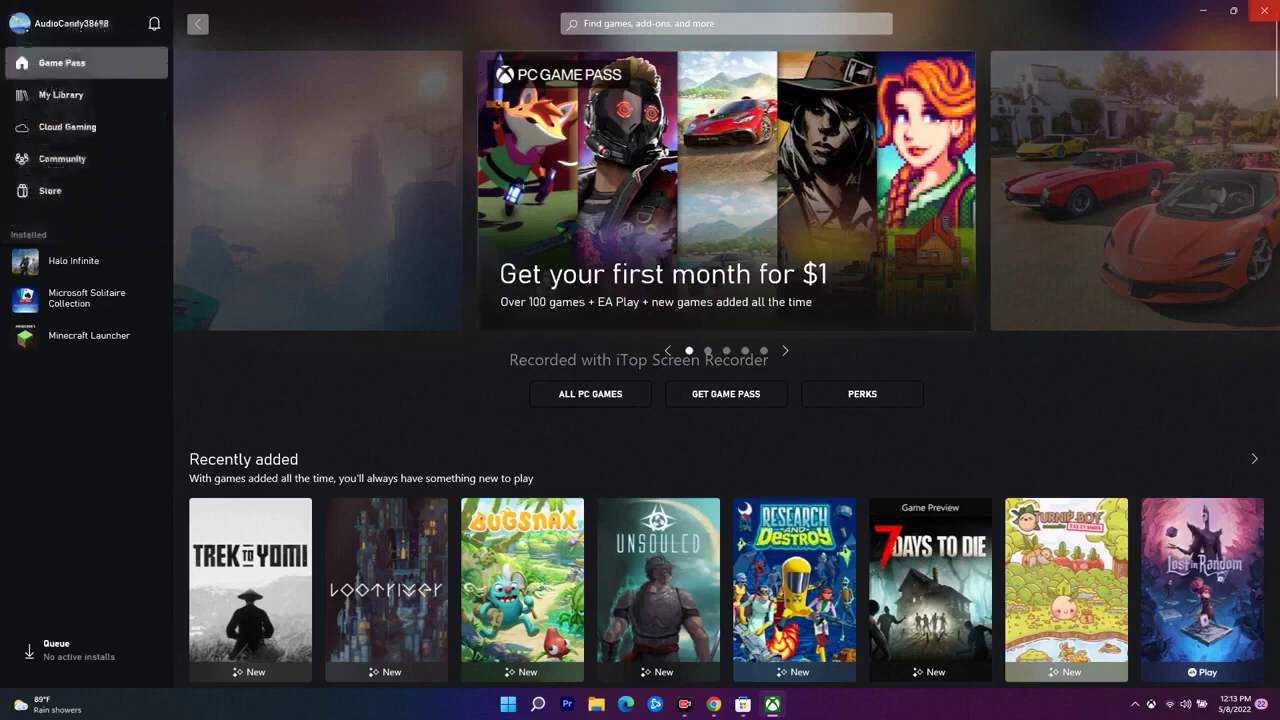
click(1233, 10)
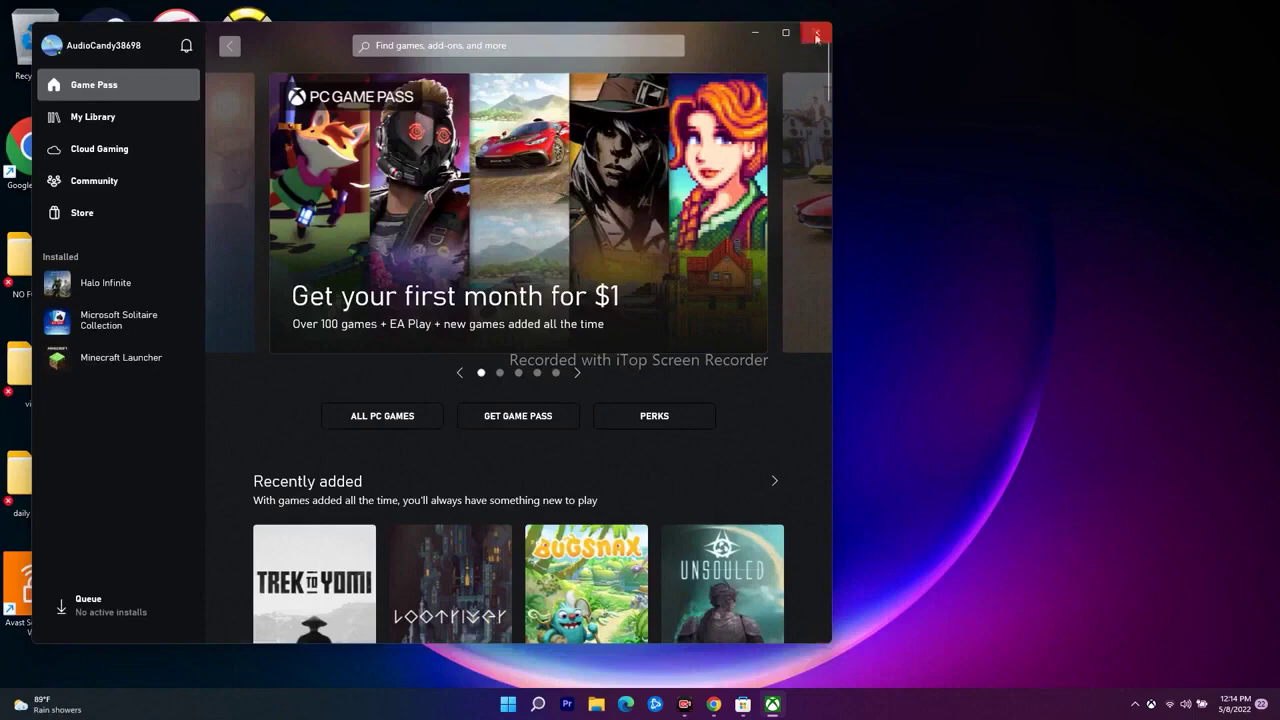
click(753, 34)
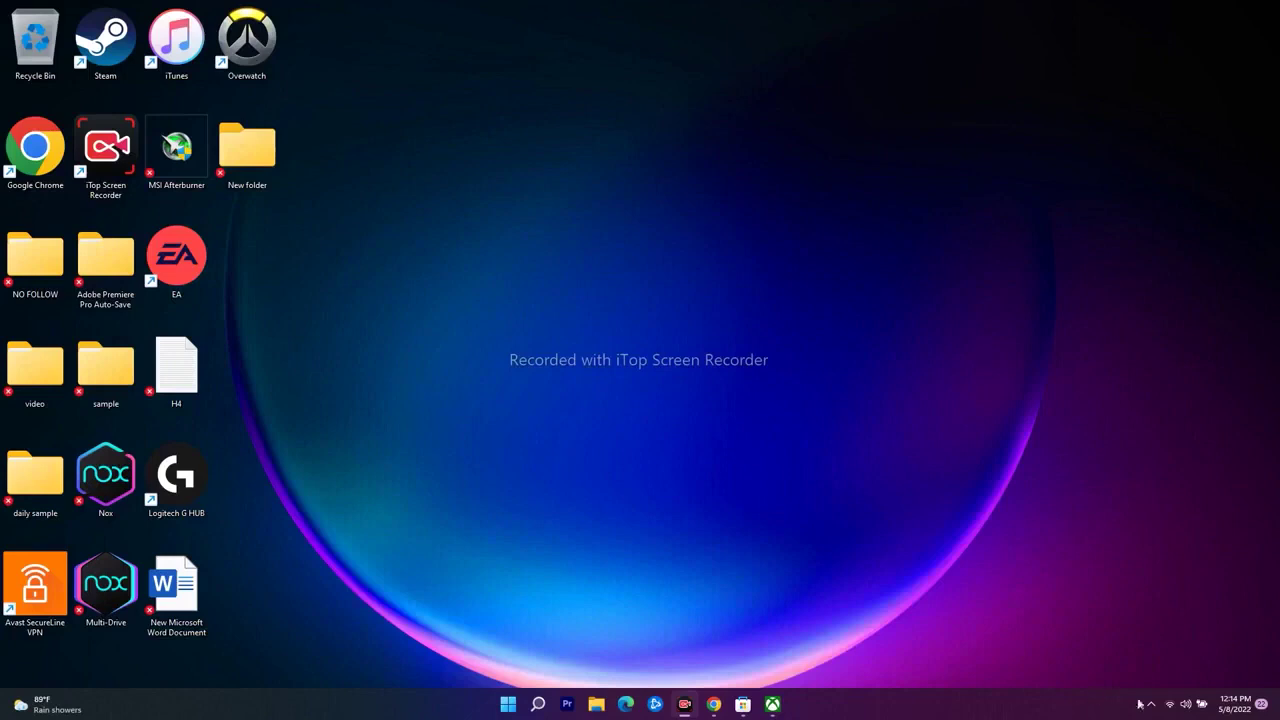
mouse_move(1237, 709)
click(1228, 709)
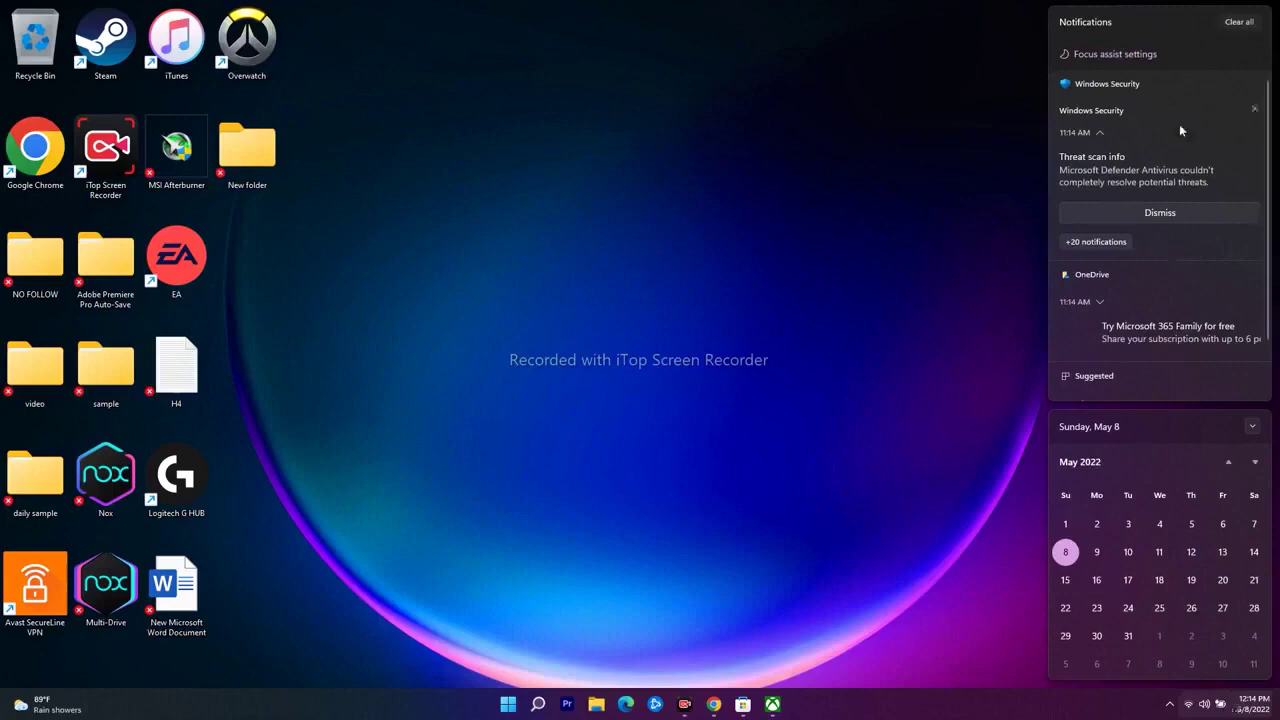
click(748, 423)
click(538, 704)
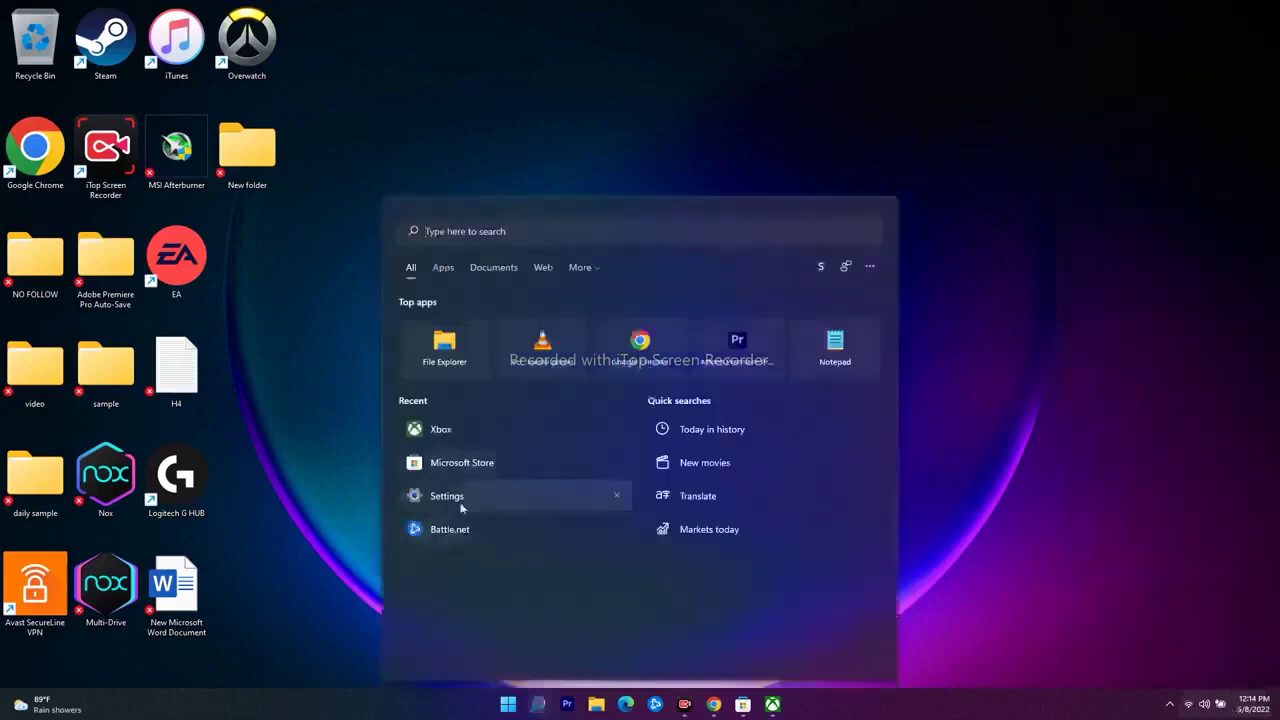
click(445, 496)
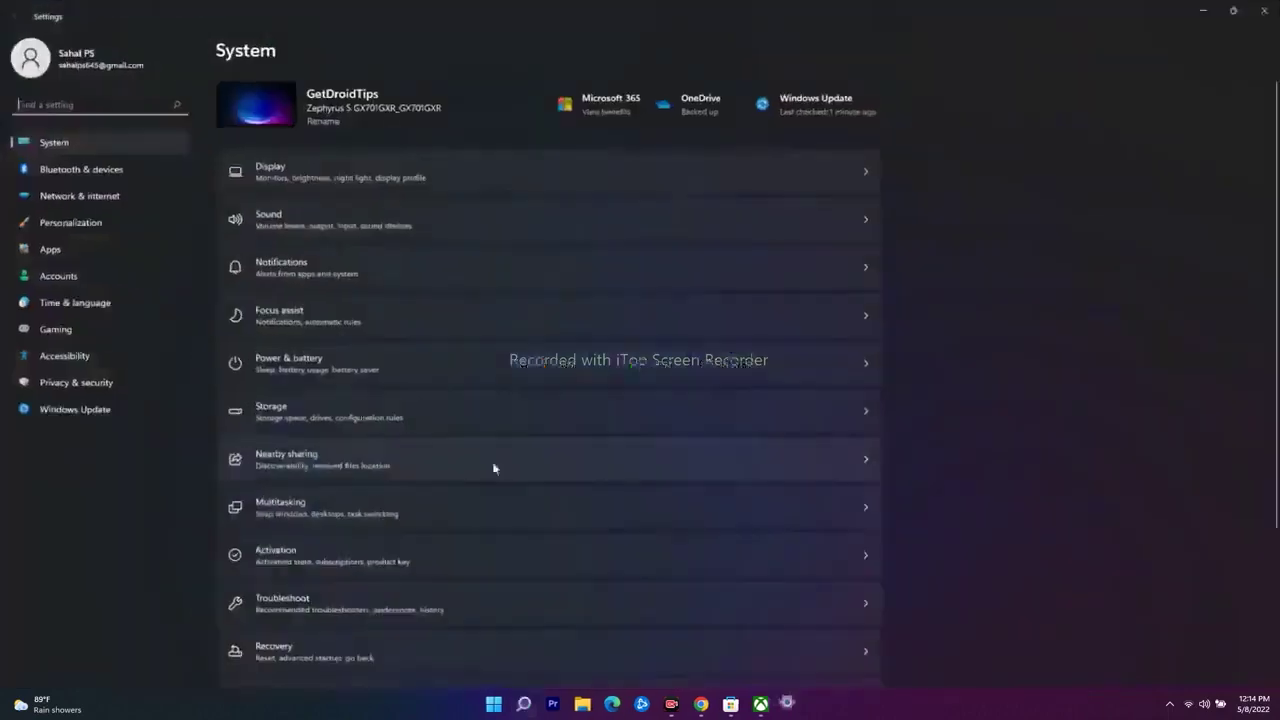
click(108, 303)
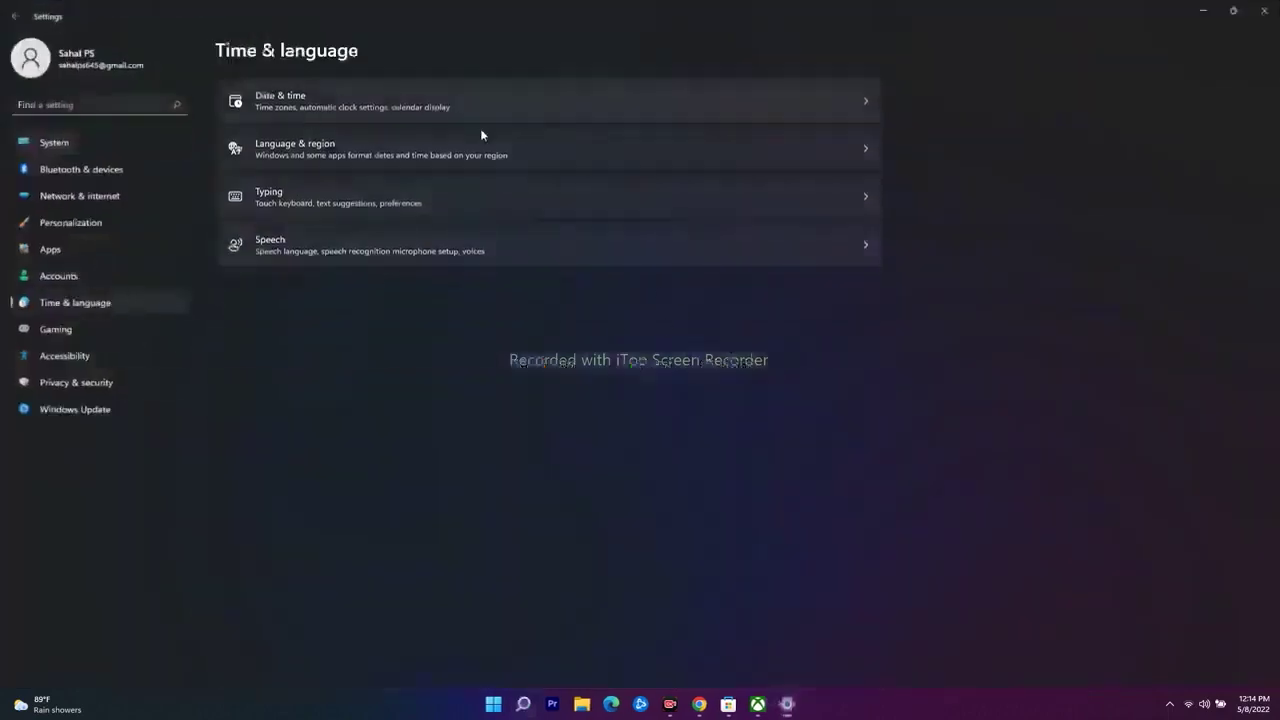
click(481, 93)
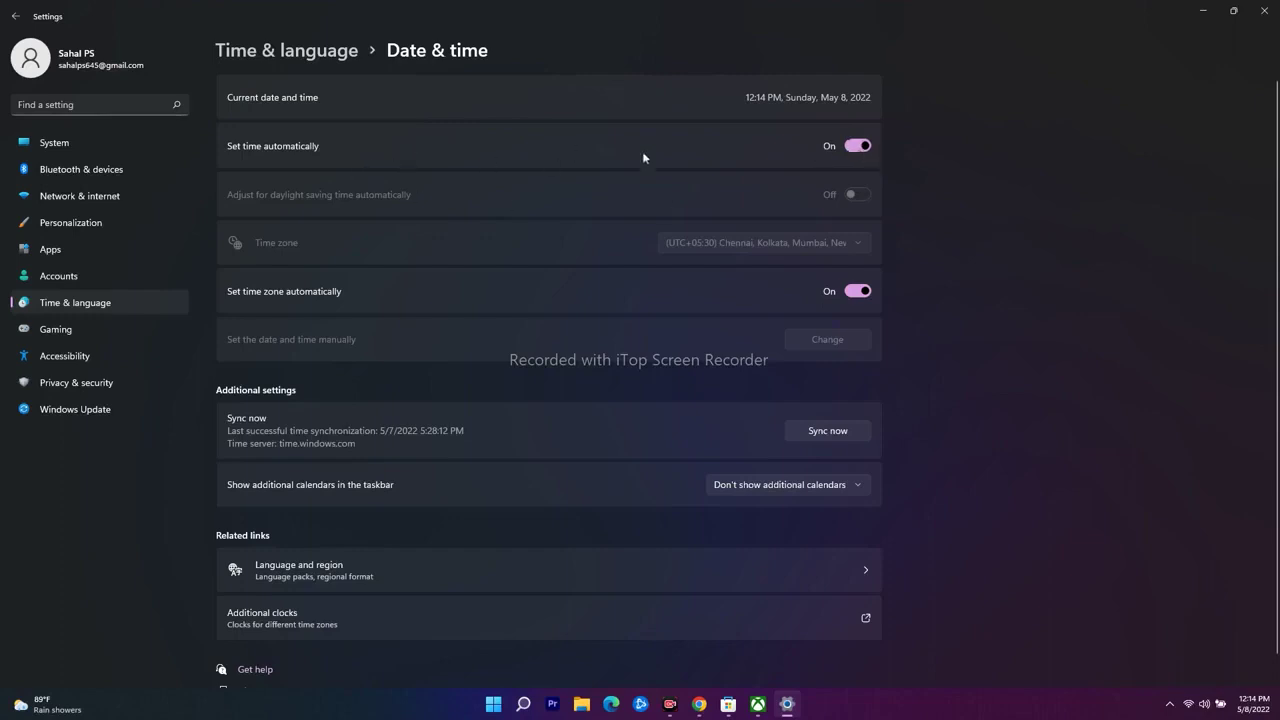
click(1264, 16)
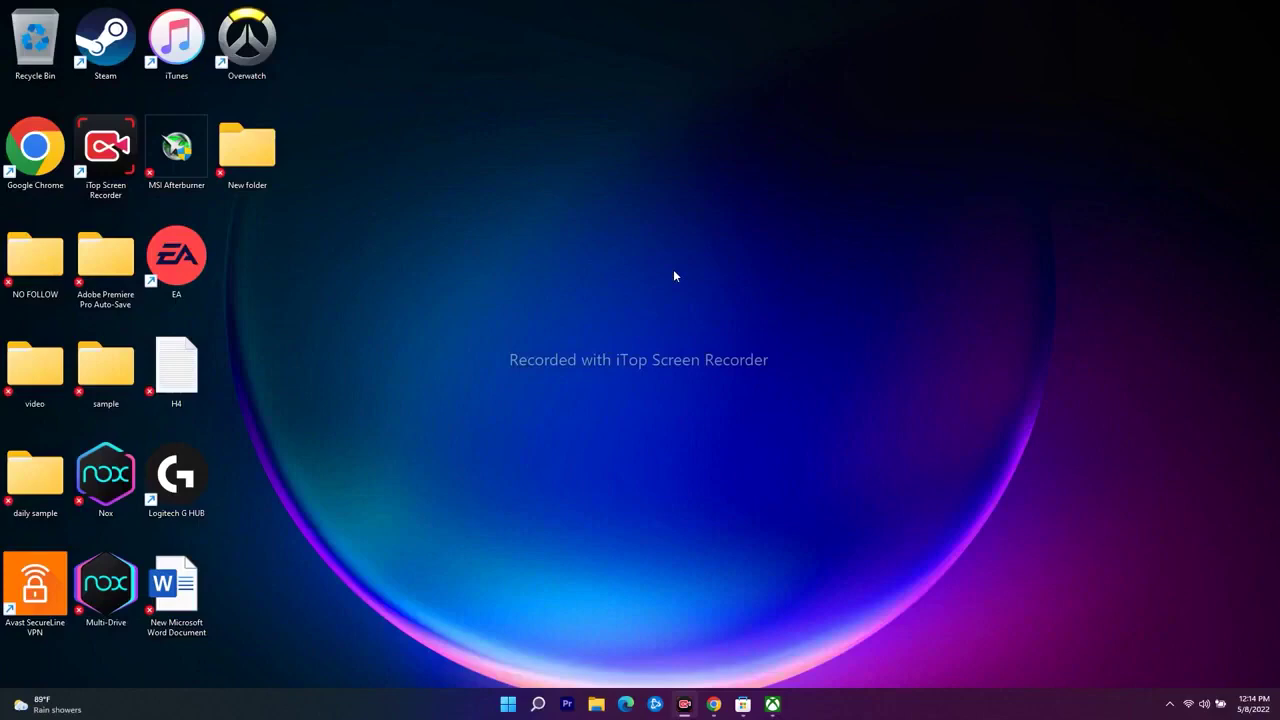
Step: Switch between the Xbox app and Microsoft Store windows, leaving both minimized on the desktop
click(772, 704)
click(786, 33)
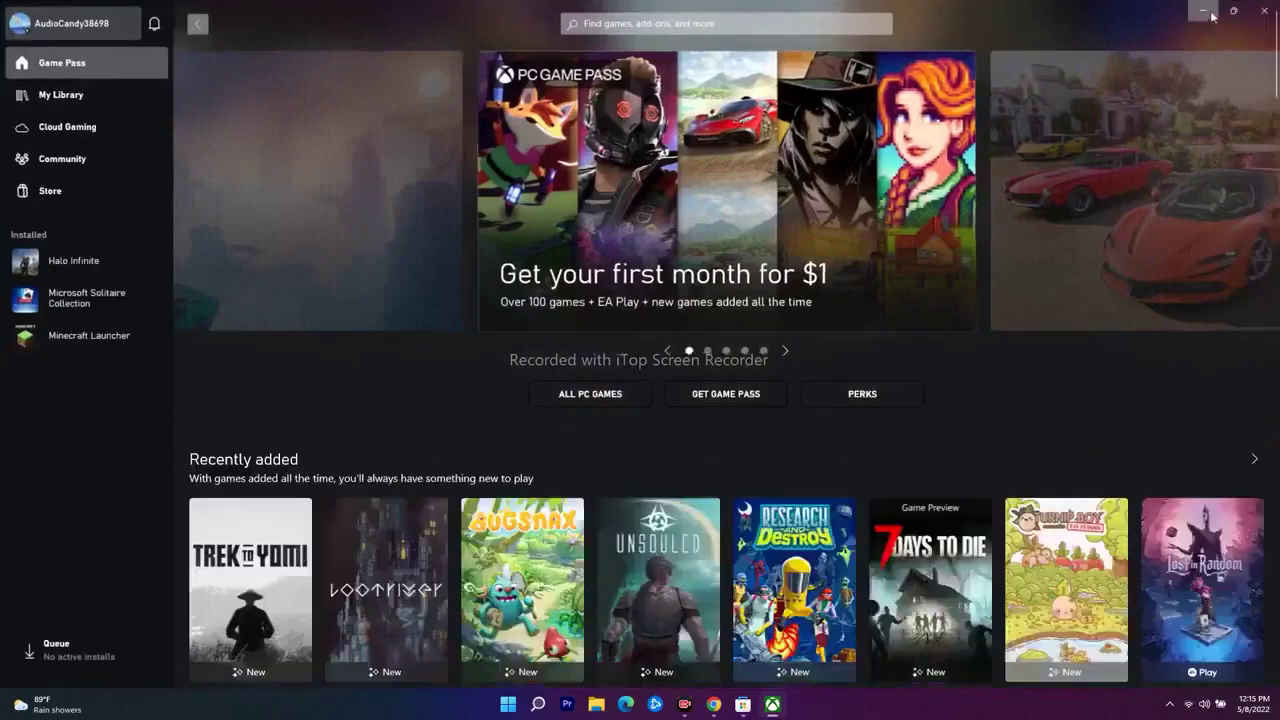
click(1203, 10)
click(742, 704)
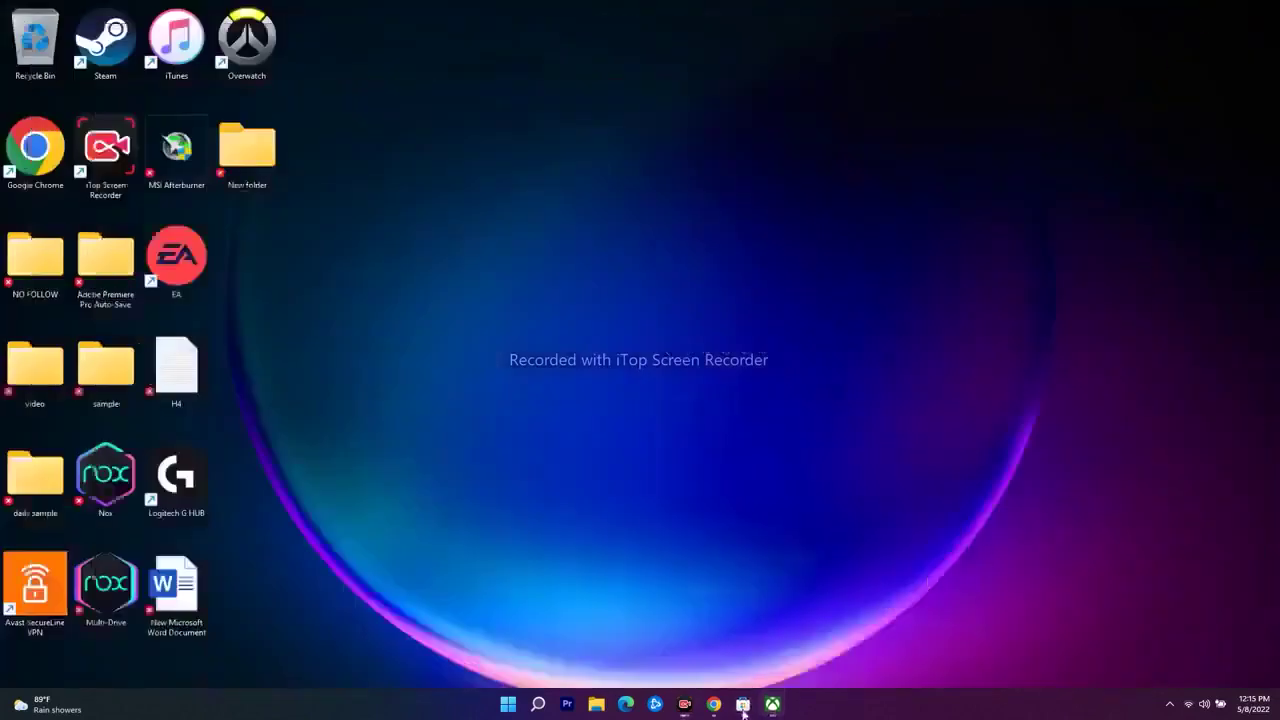
click(638, 19)
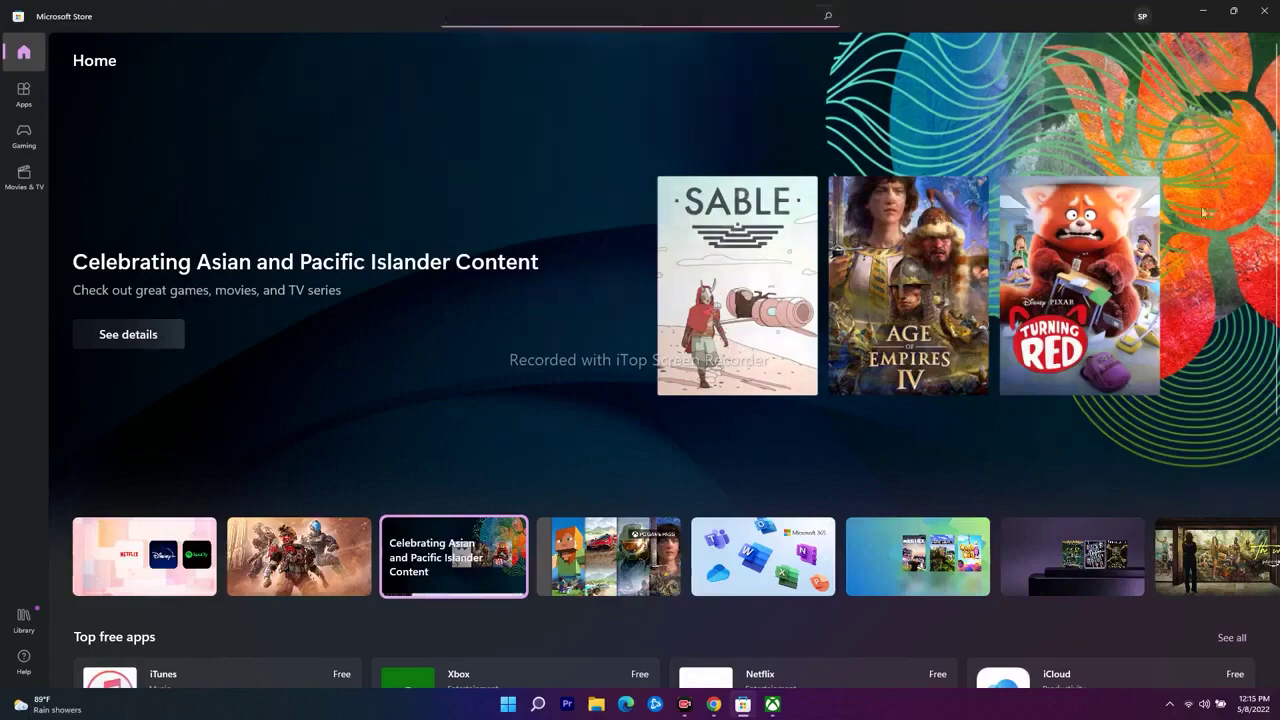
click(1203, 15)
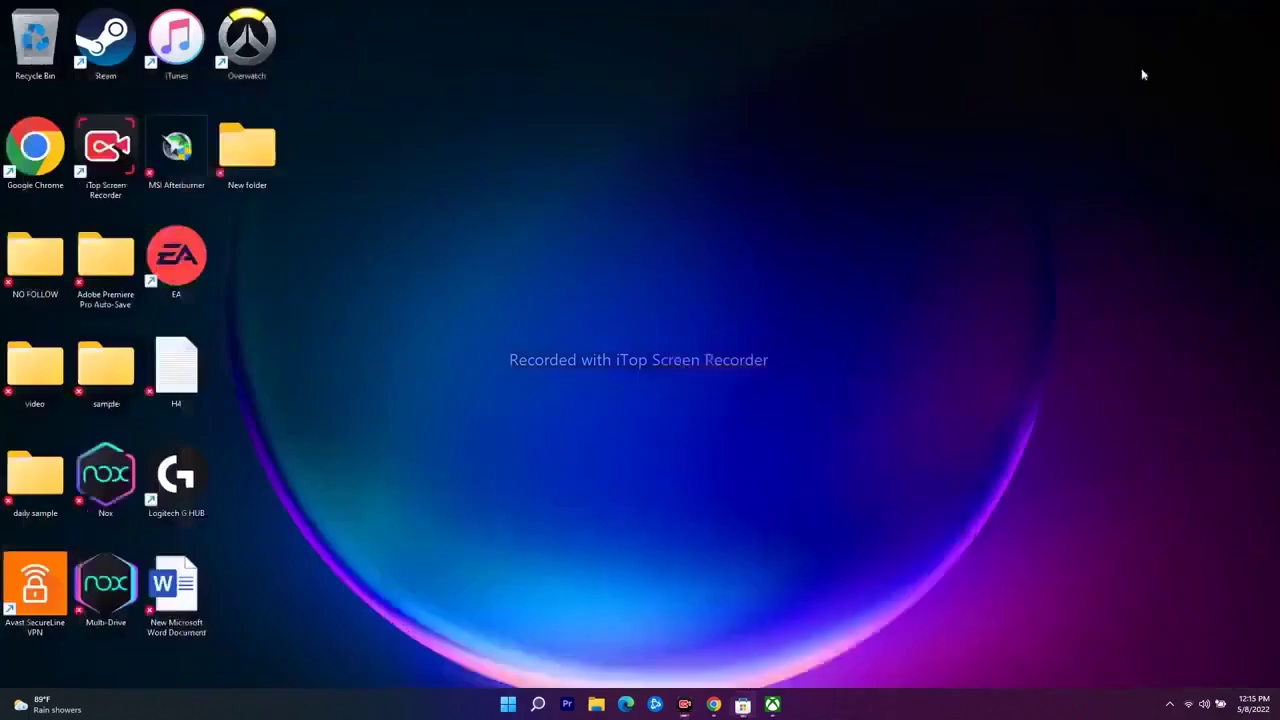
click(741, 704)
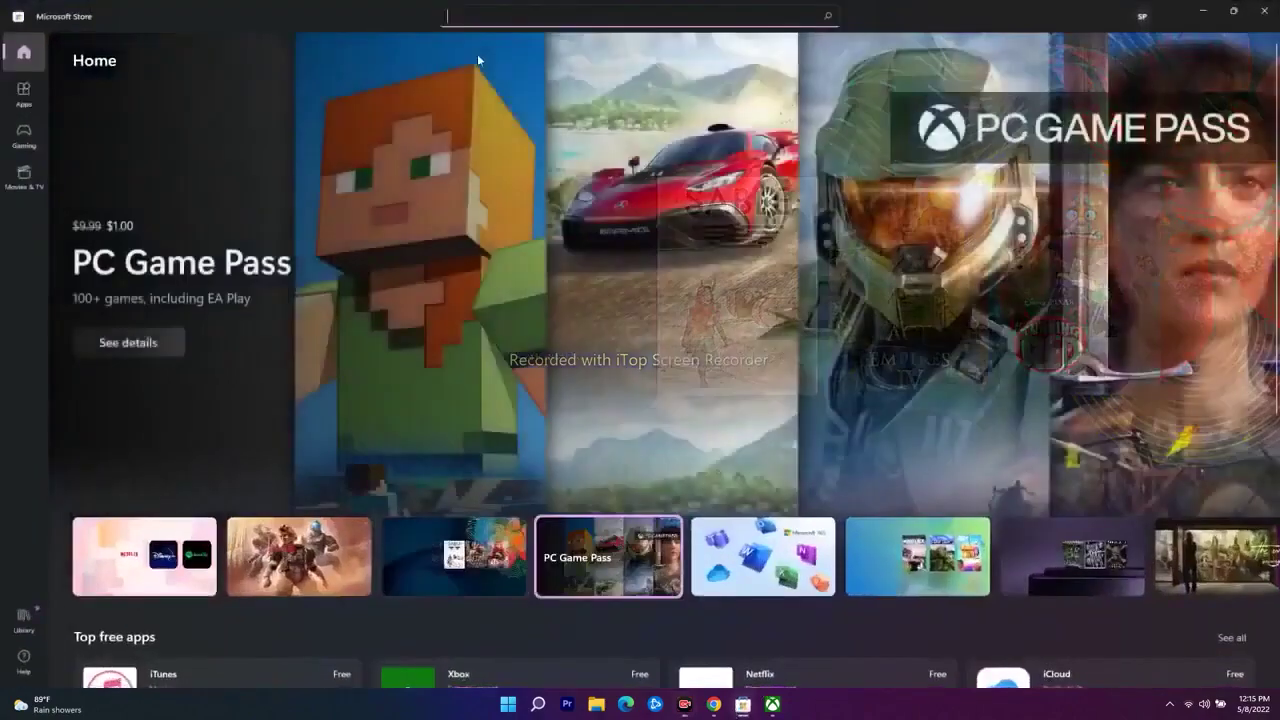
click(1207, 15)
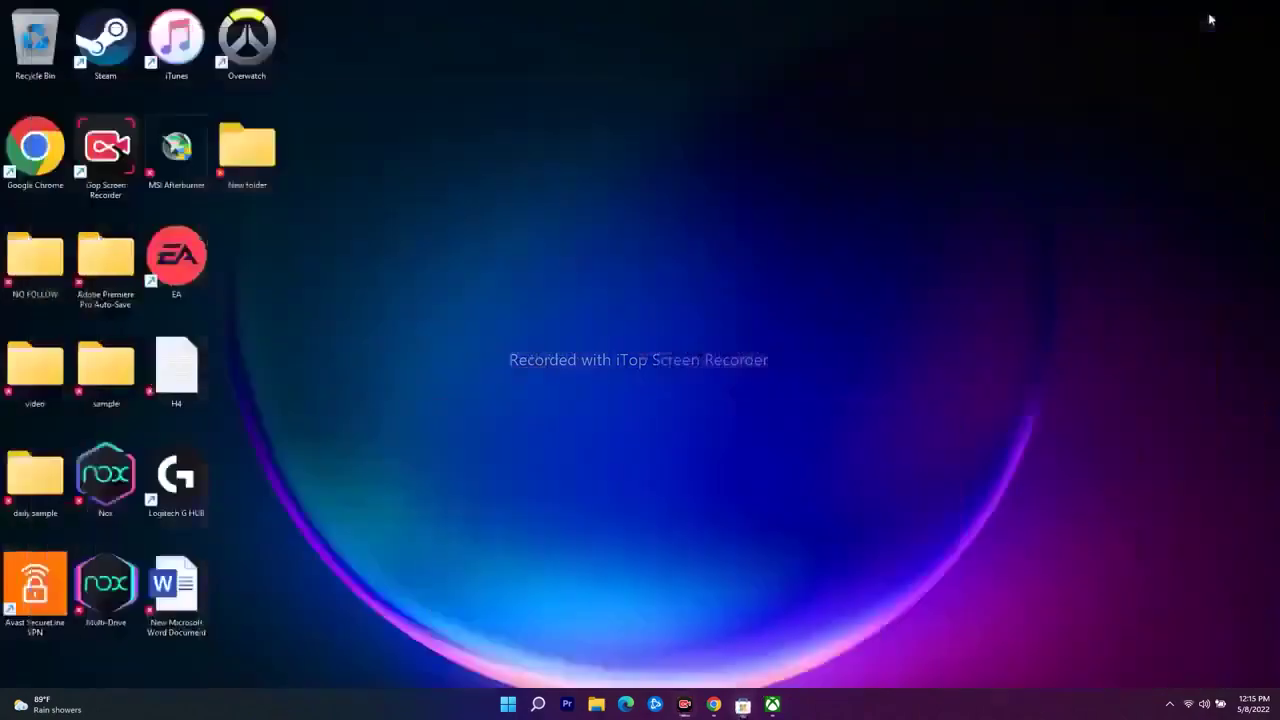
click(774, 705)
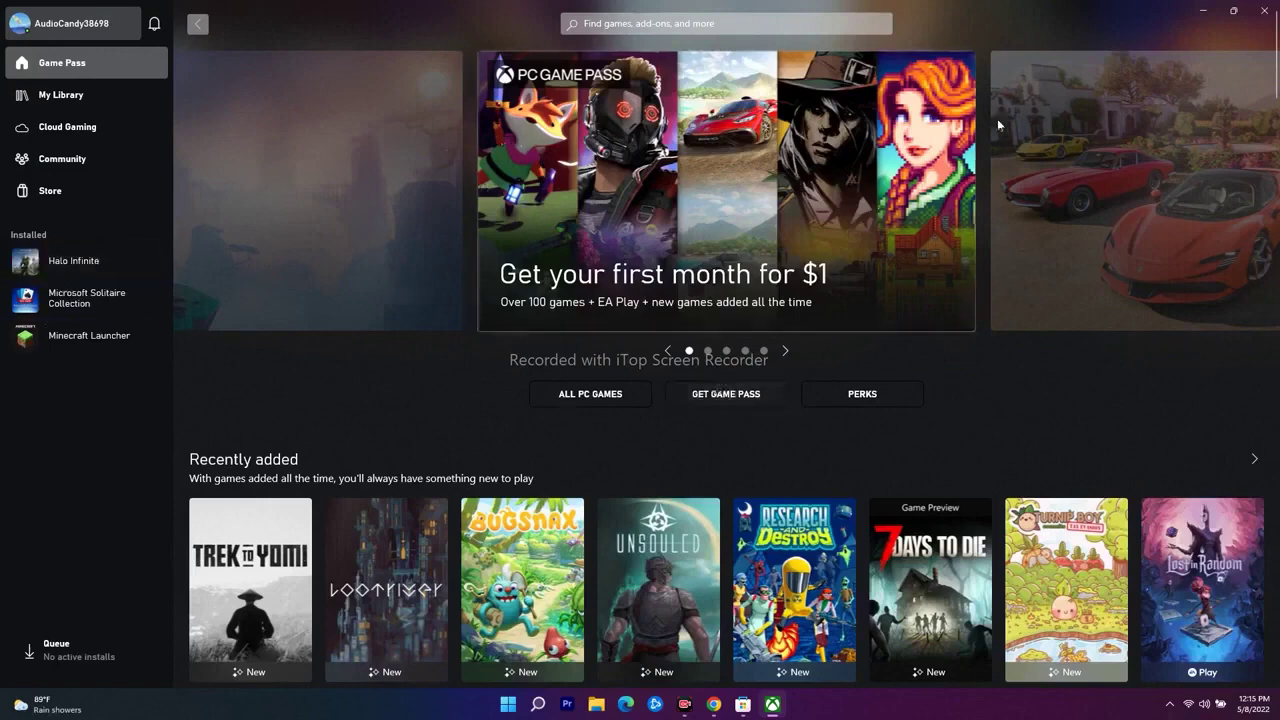
click(1199, 15)
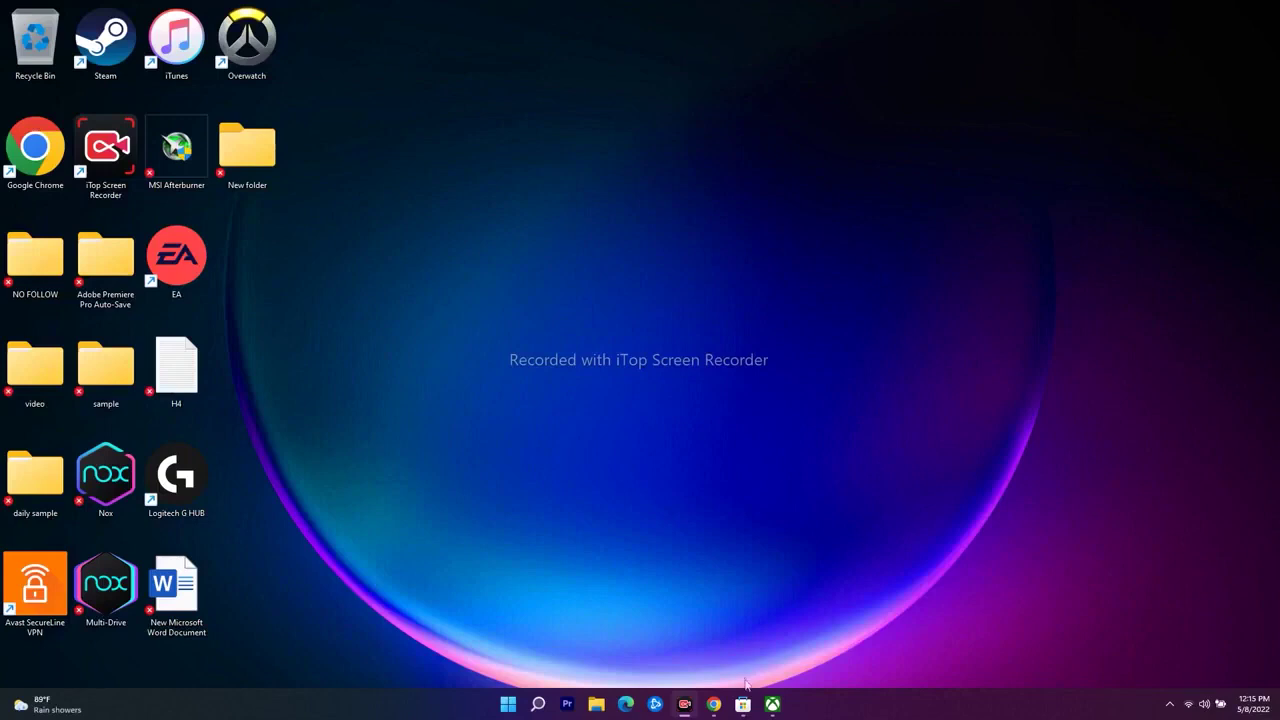
Step: Copy the Get-AppxPackage re-register command from the fix video's description in Chrome
click(713, 704)
click(316, 11)
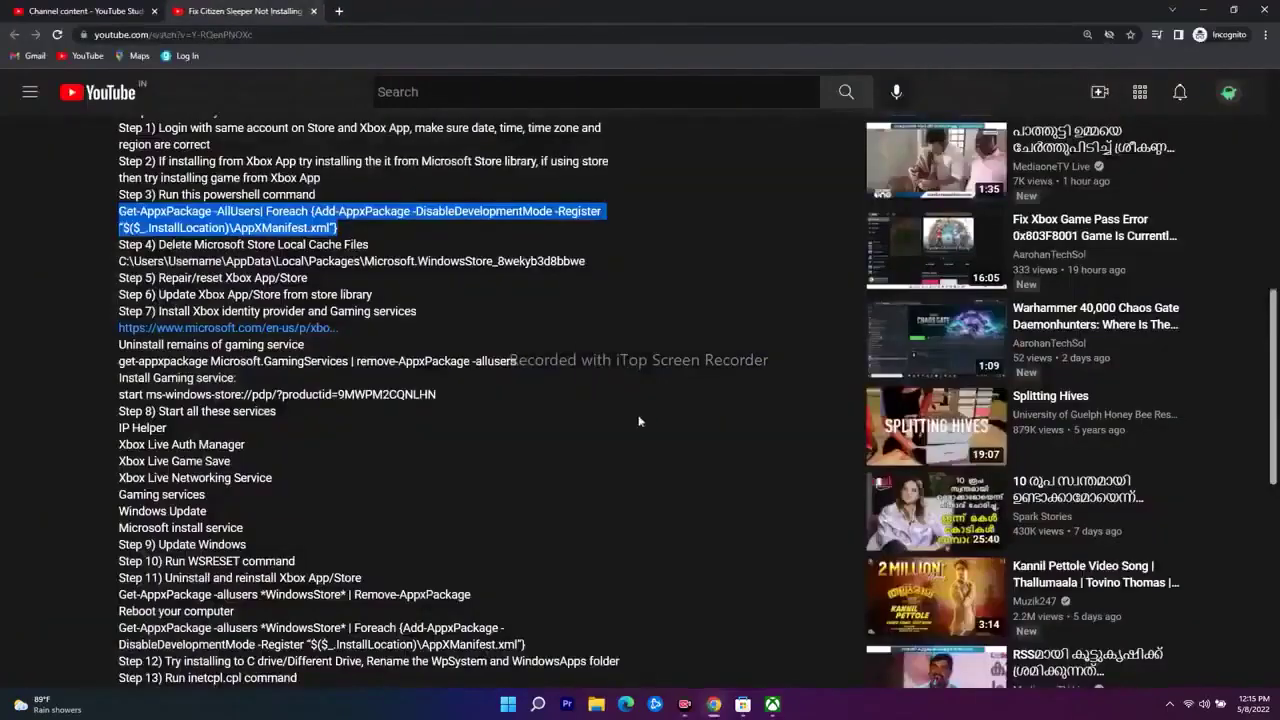
click(540, 355)
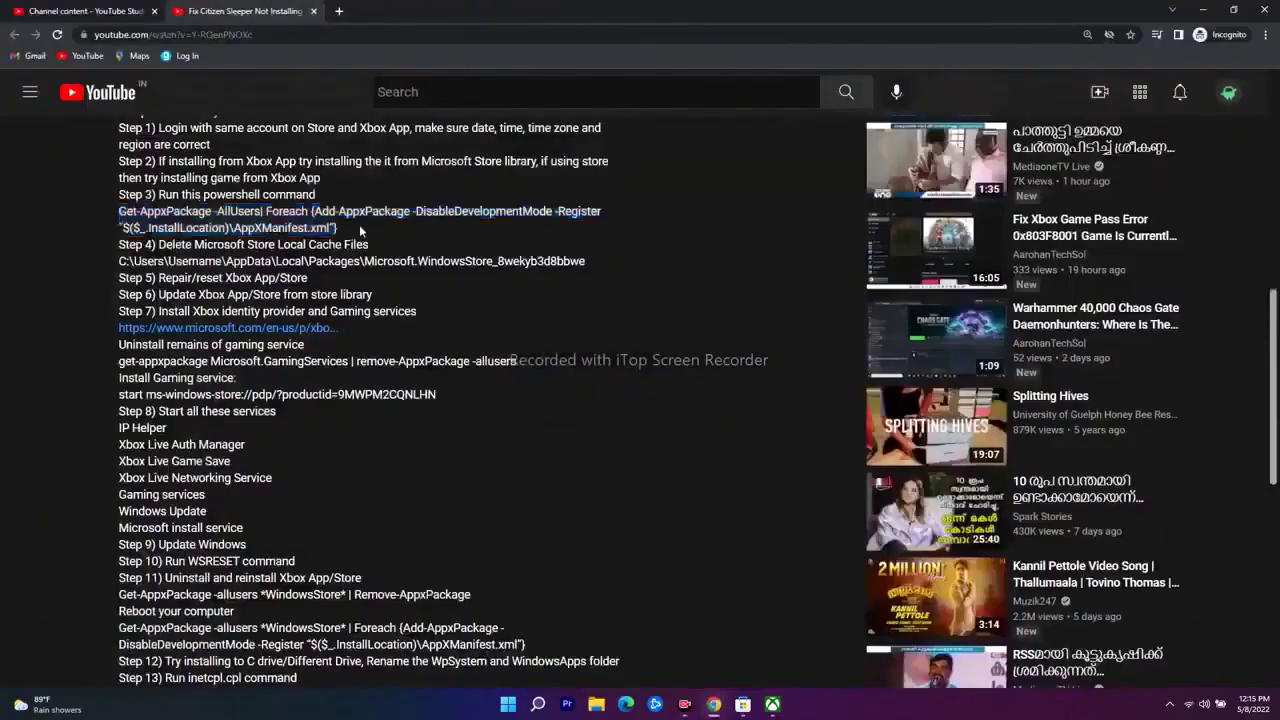
drag(338, 229, 119, 211)
right_click(144, 216)
click(178, 228)
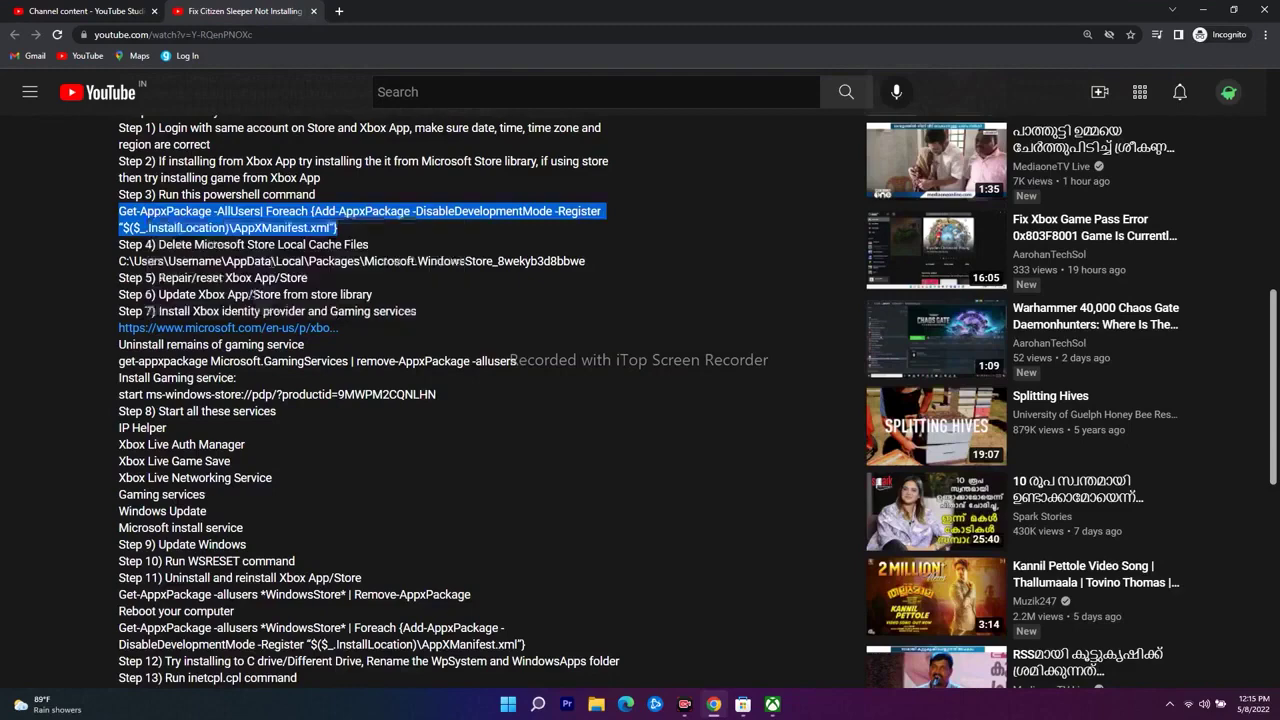
click(1172, 10)
click(537, 704)
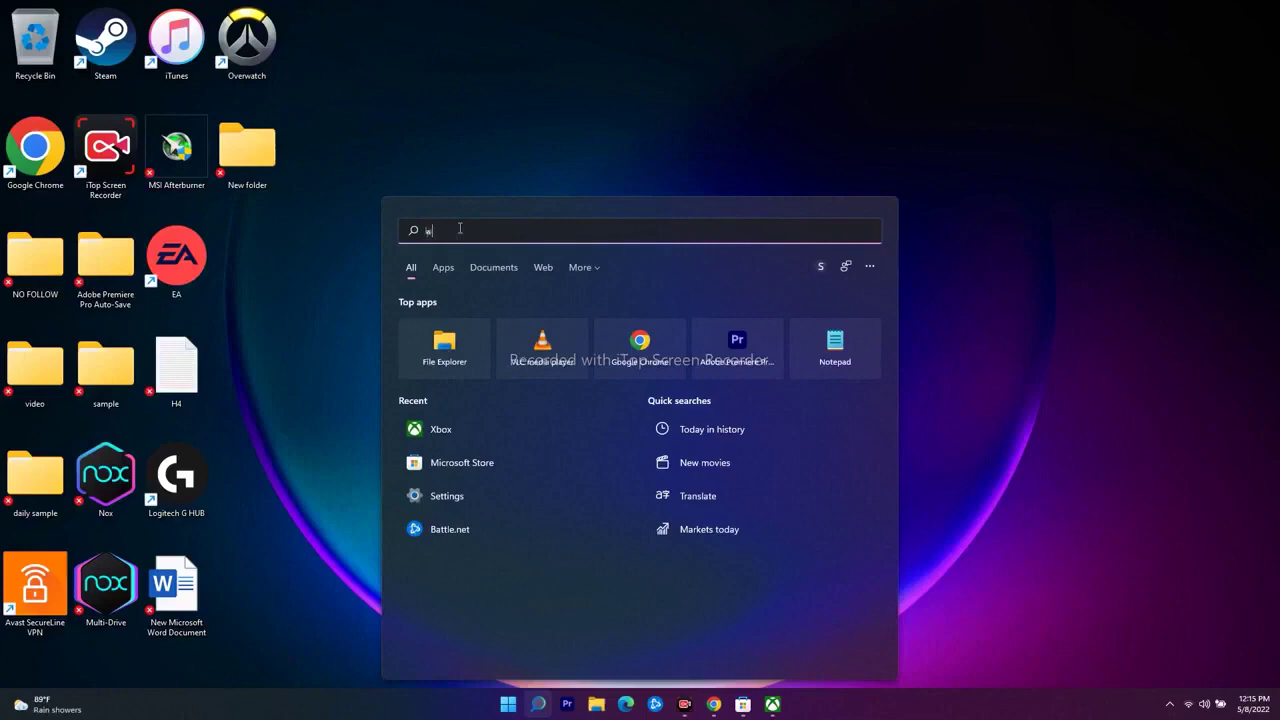
Step: Paste and run the Get-AppxPackage command in an administrator Windows PowerShell, then close it
text(w)
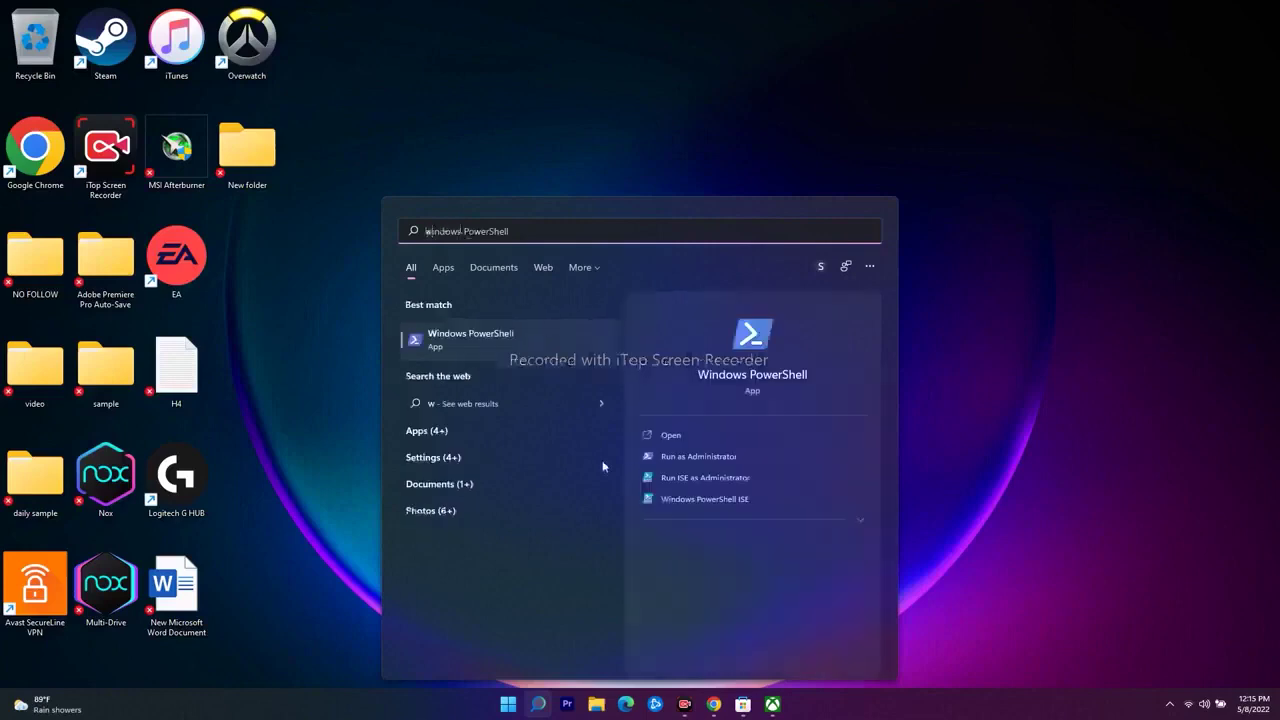
click(683, 457)
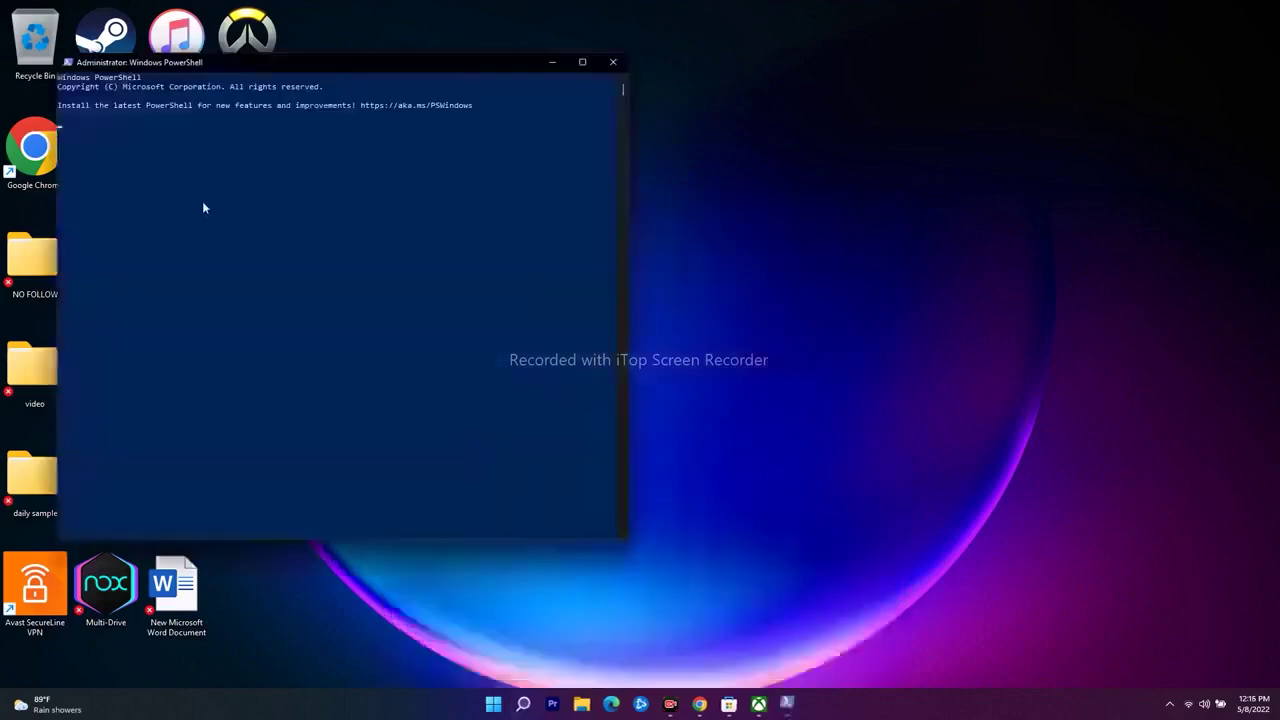
right_click(201, 140)
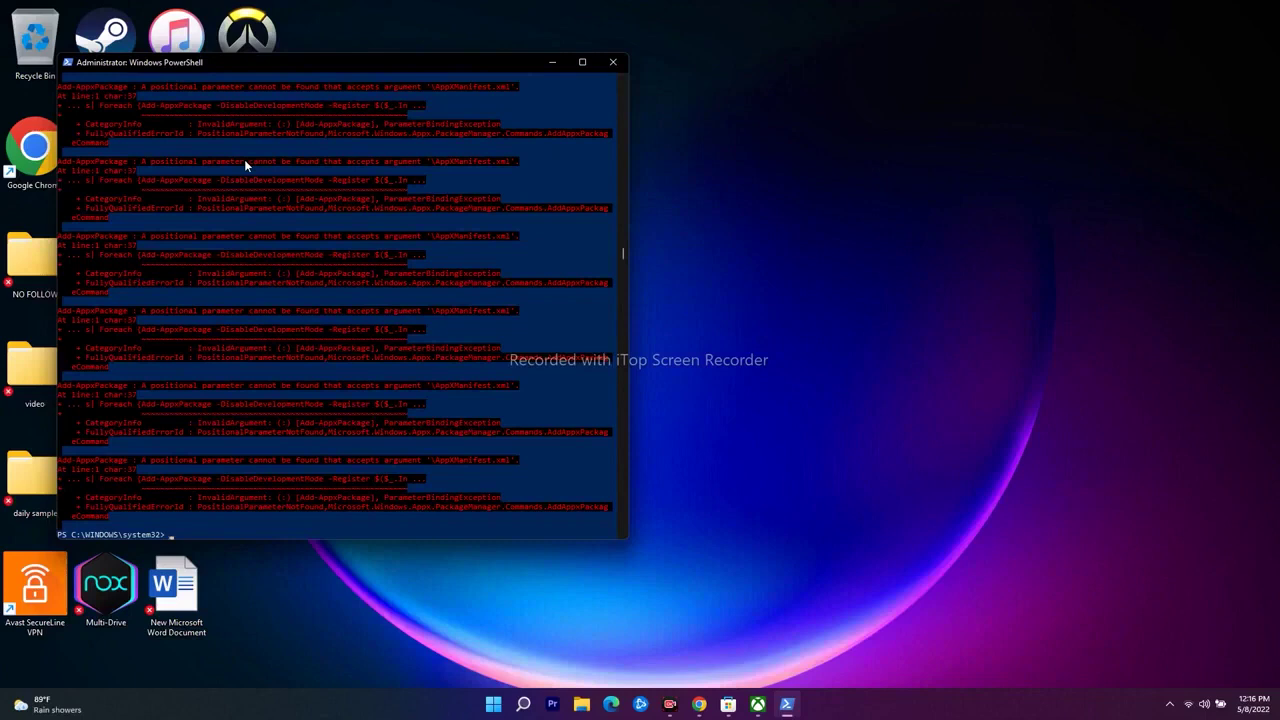
click(612, 64)
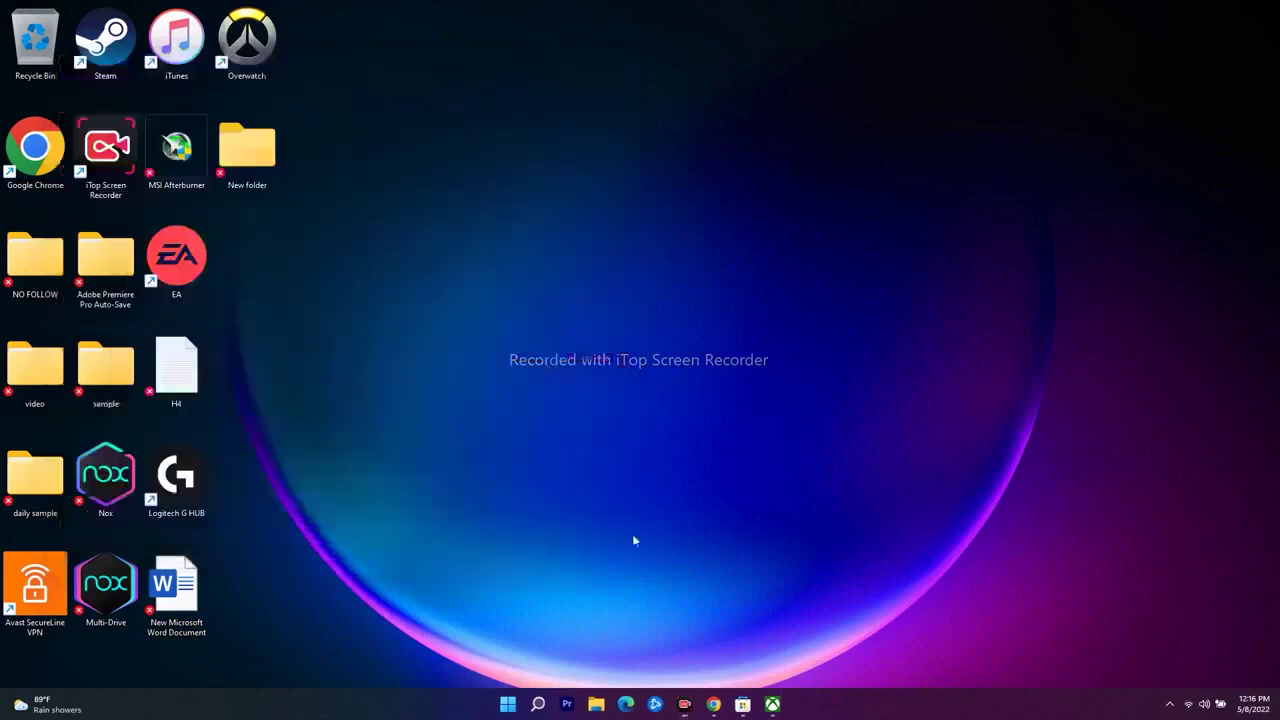
Step: Open and dismiss the Start menu, then launch File Explorer with Win+E
click(508, 704)
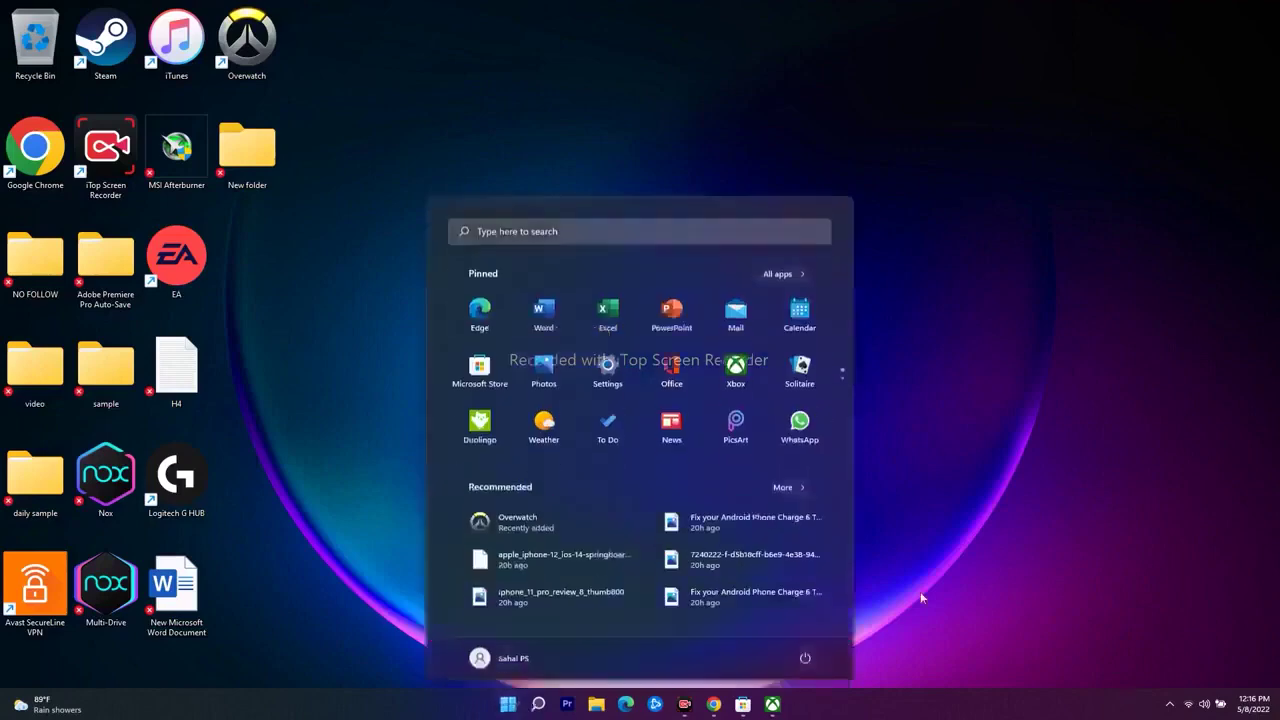
click(883, 621)
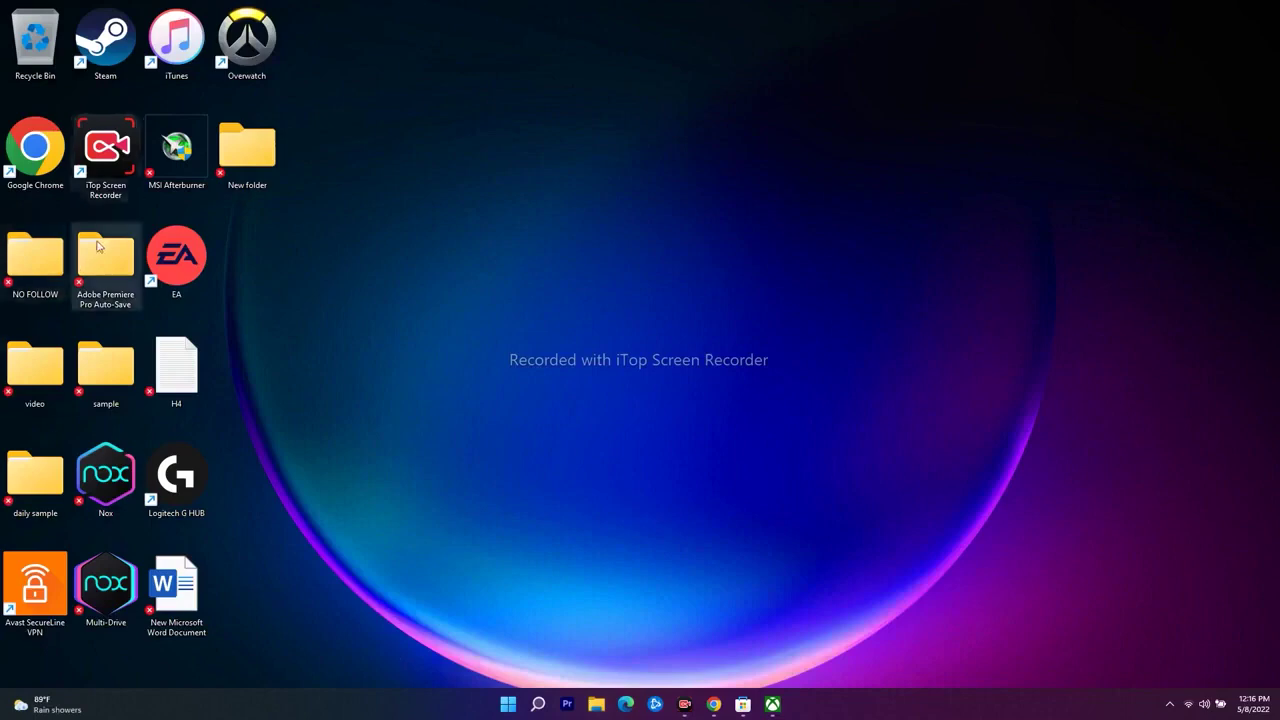
key(super+e)
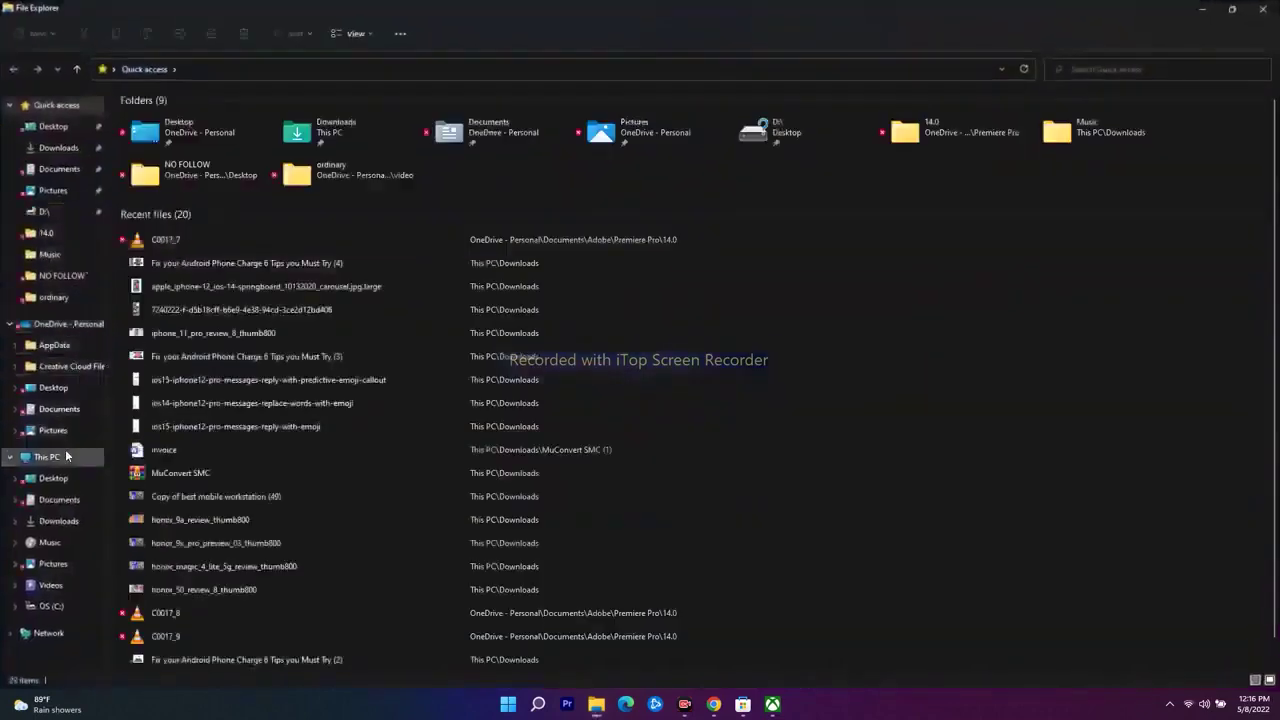
Step: Navigate from This PC to OS (C:) > Users > user profile > AppData > Local
click(66, 456)
click(222, 193)
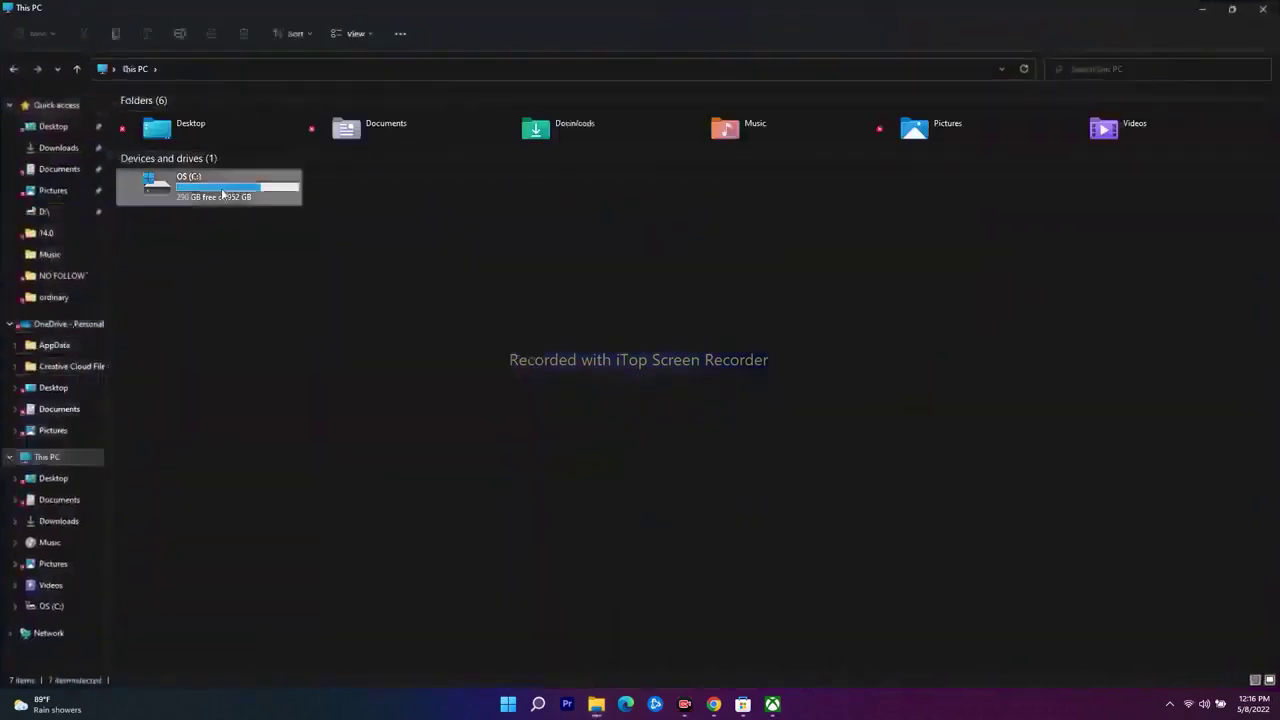
double_click(222, 190)
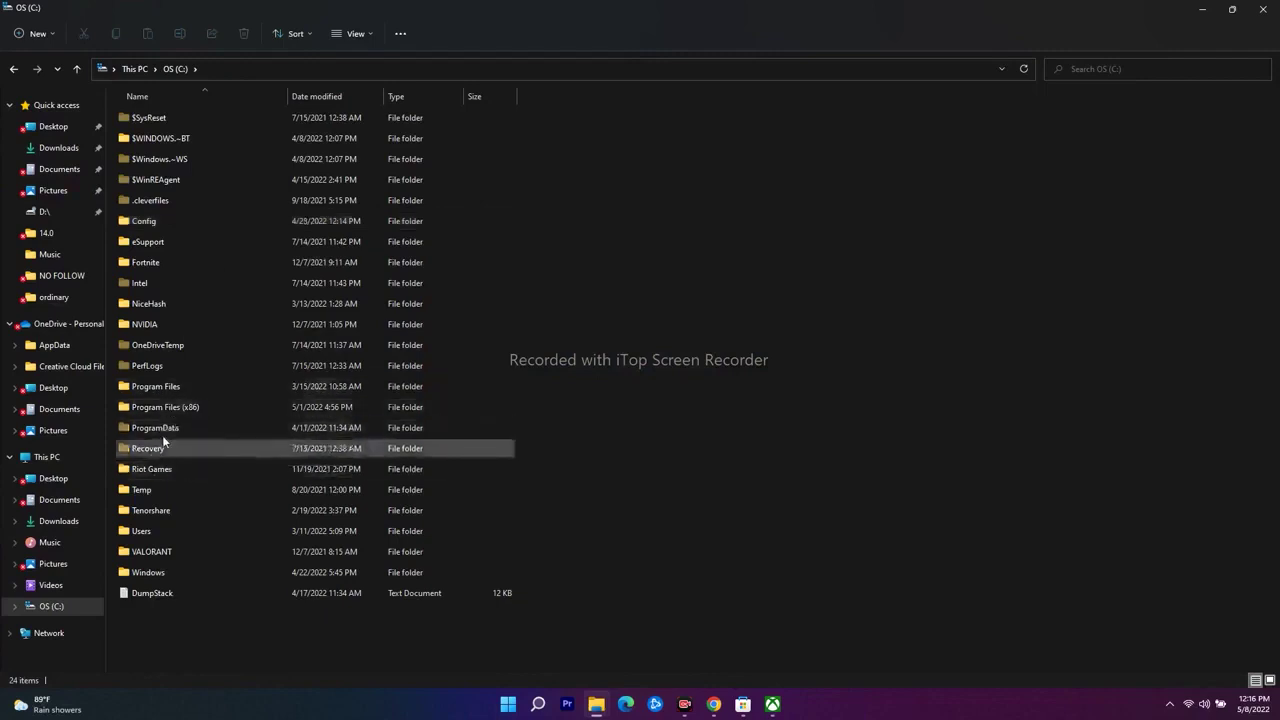
double_click(144, 535)
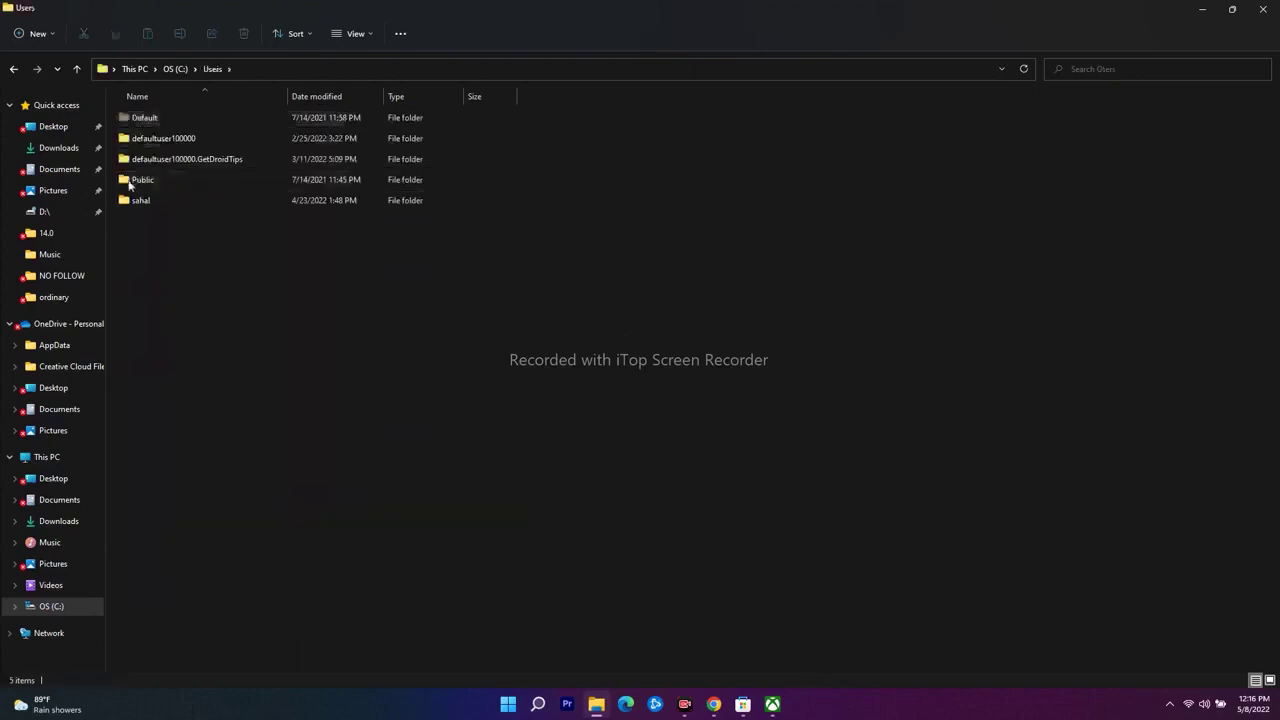
mouse_move(144, 205)
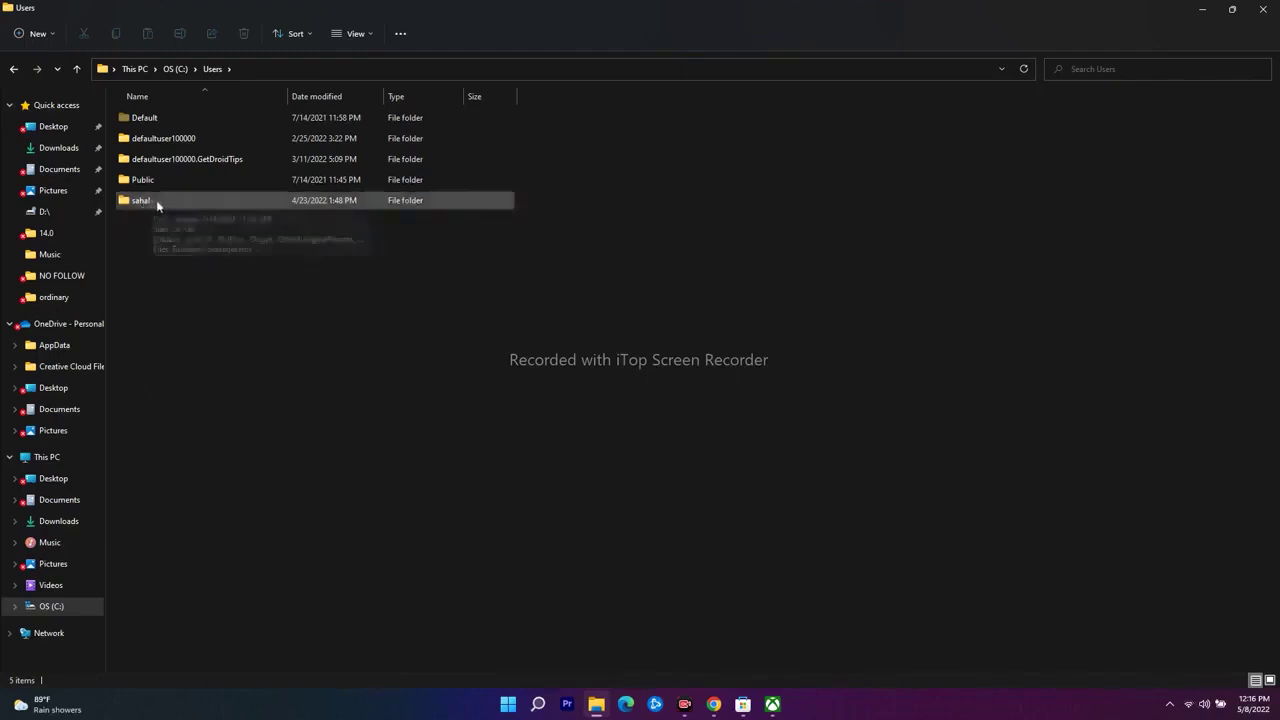
click(139, 205)
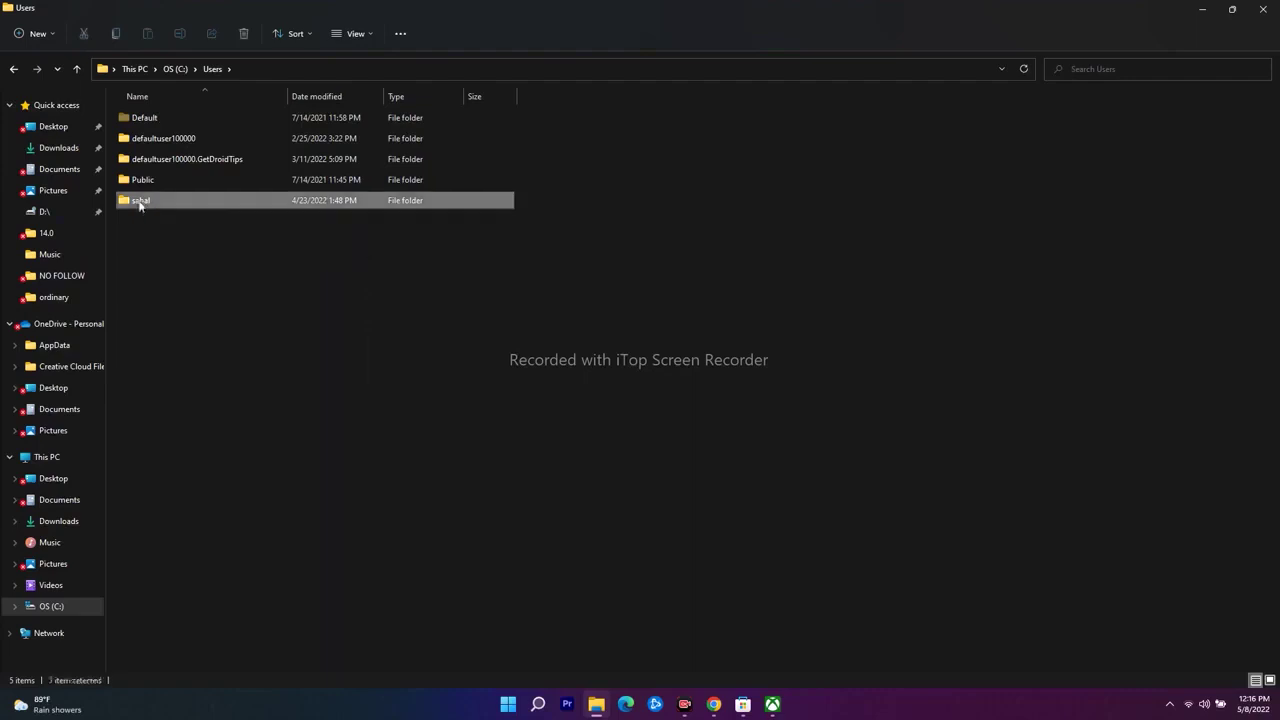
double_click(139, 205)
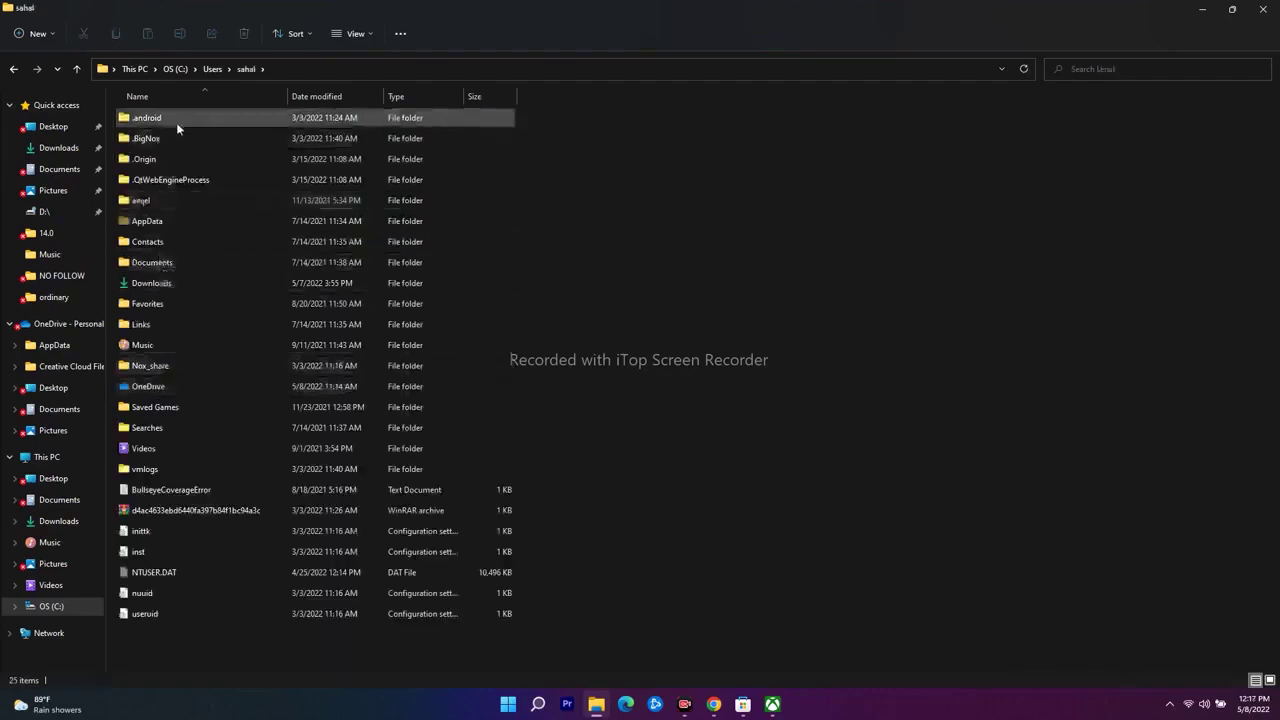
double_click(152, 221)
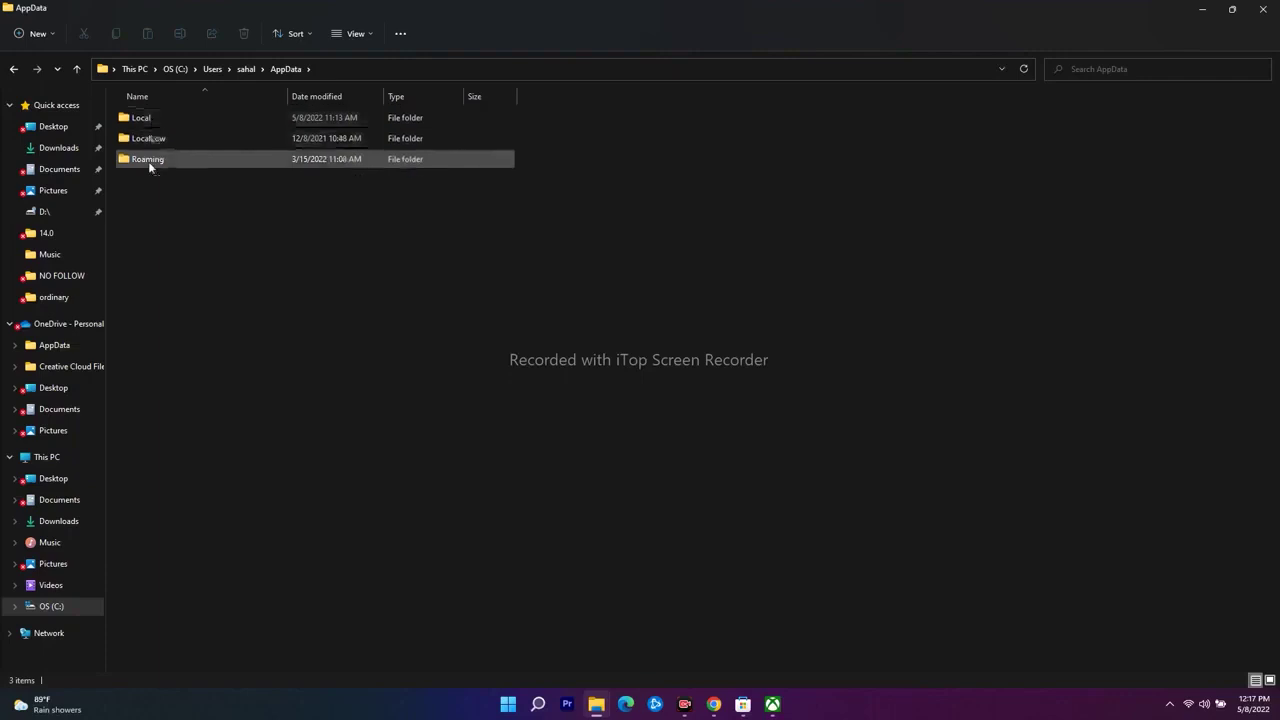
double_click(155, 120)
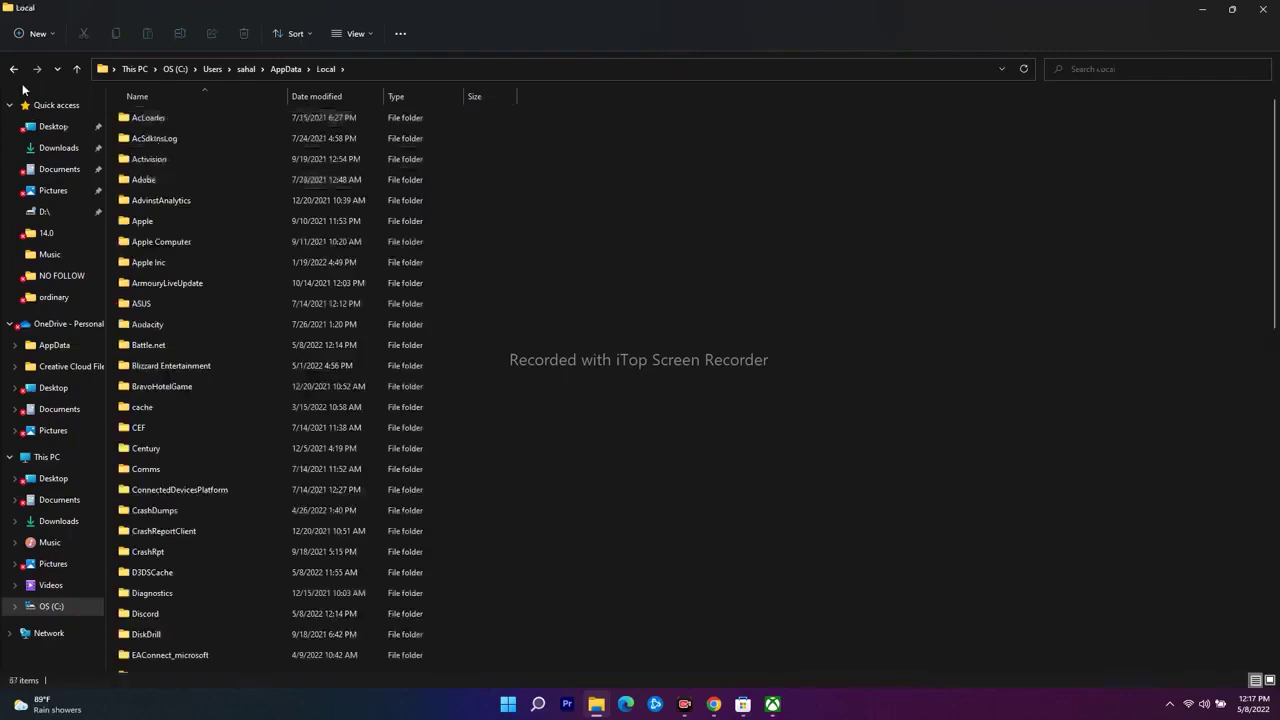
Step: Browse the LocalLow and Roaming folders, then return to Local and scroll down to Packages
click(15, 70)
double_click(159, 142)
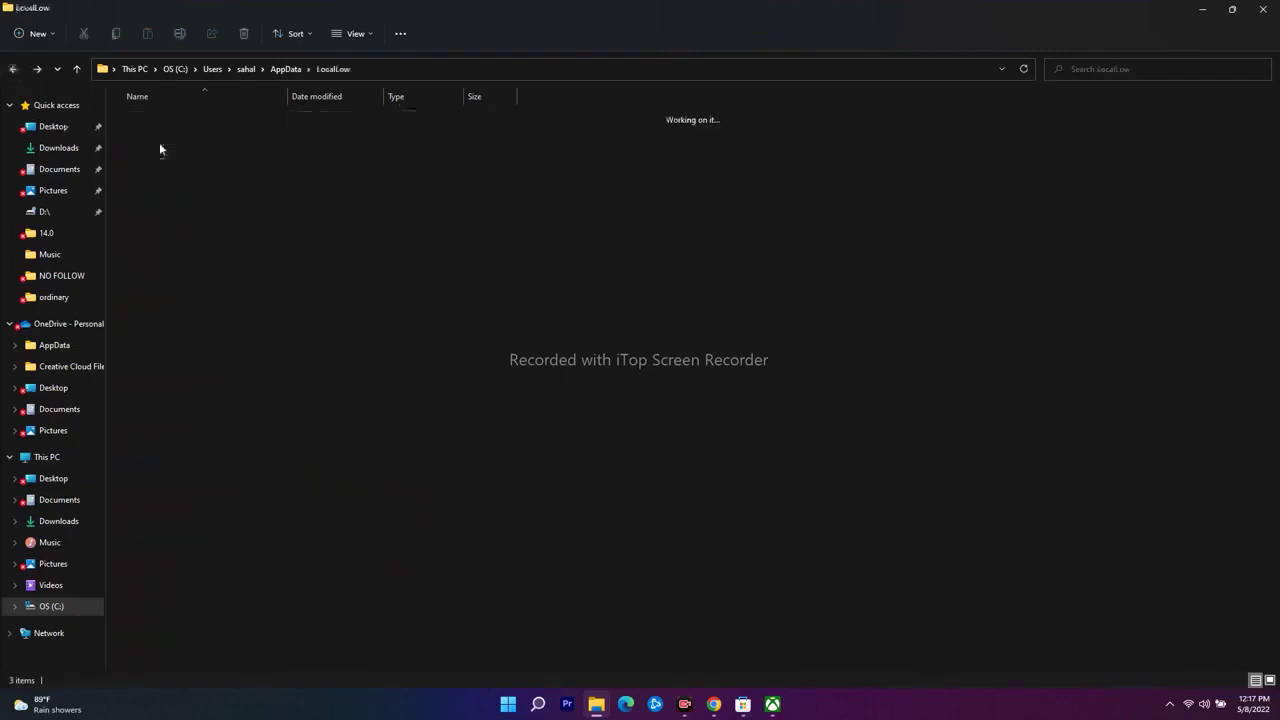
click(159, 182)
double_click(159, 182)
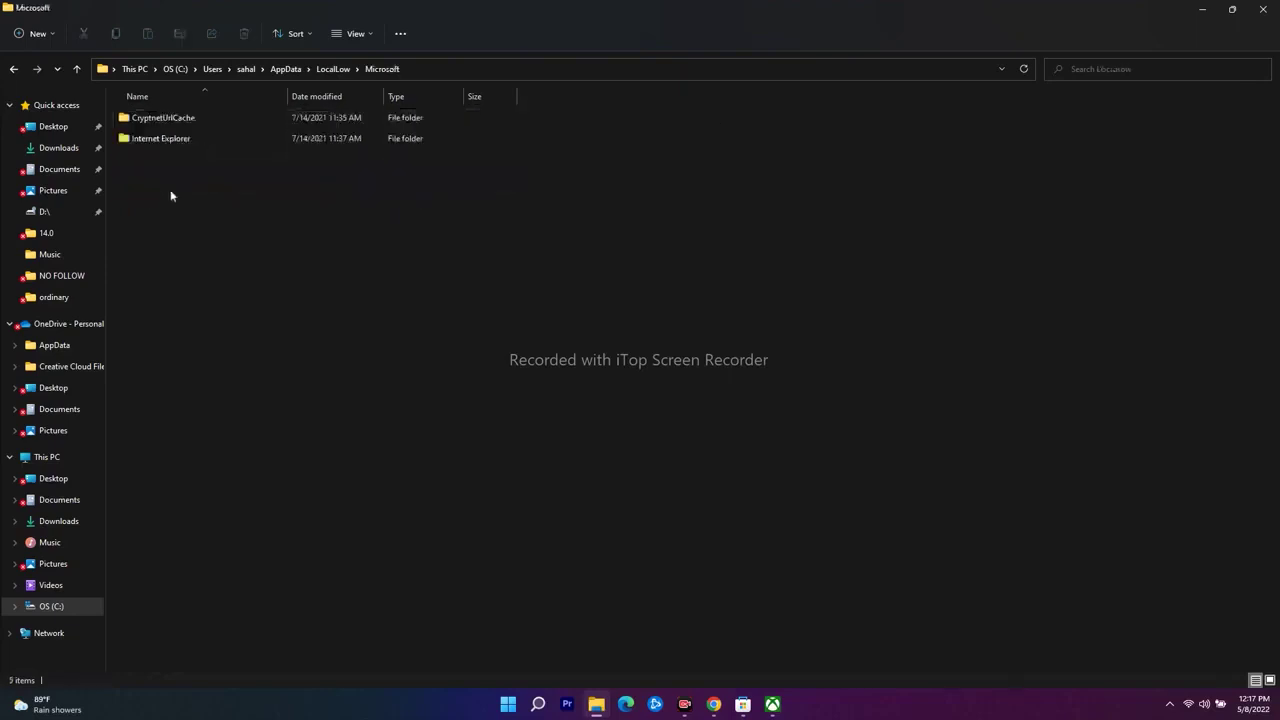
click(13, 69)
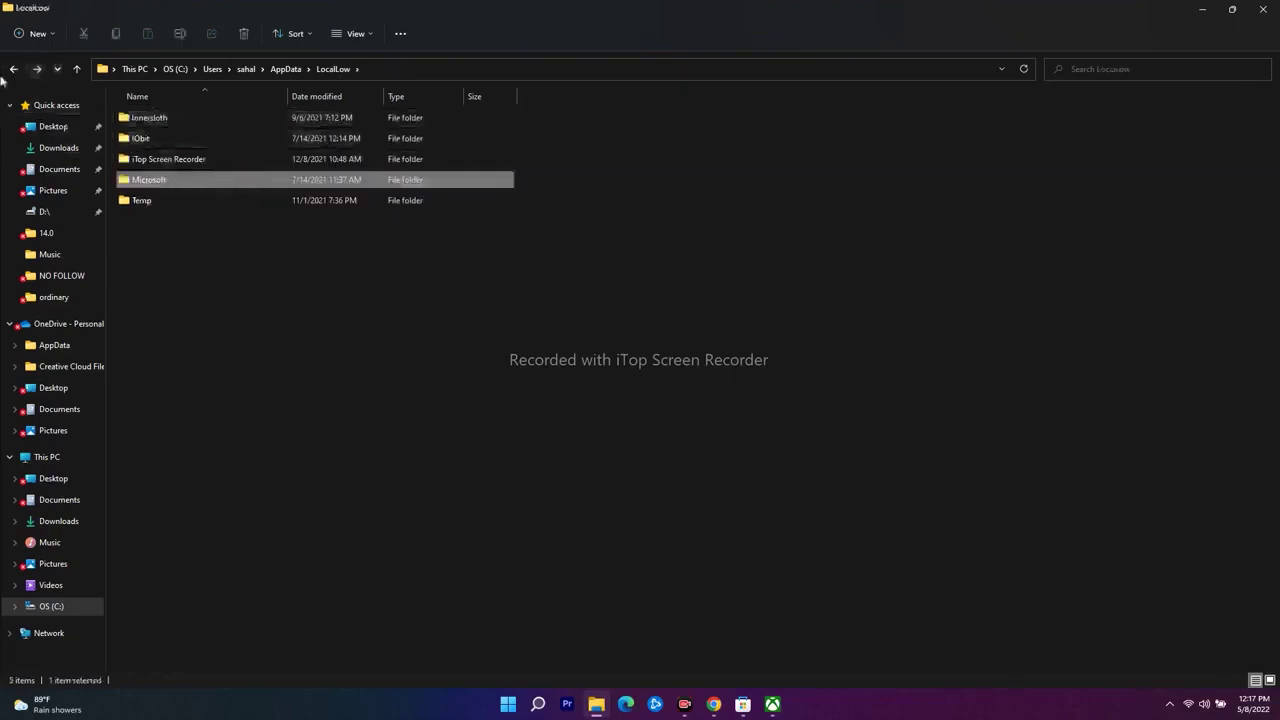
click(13, 69)
double_click(164, 158)
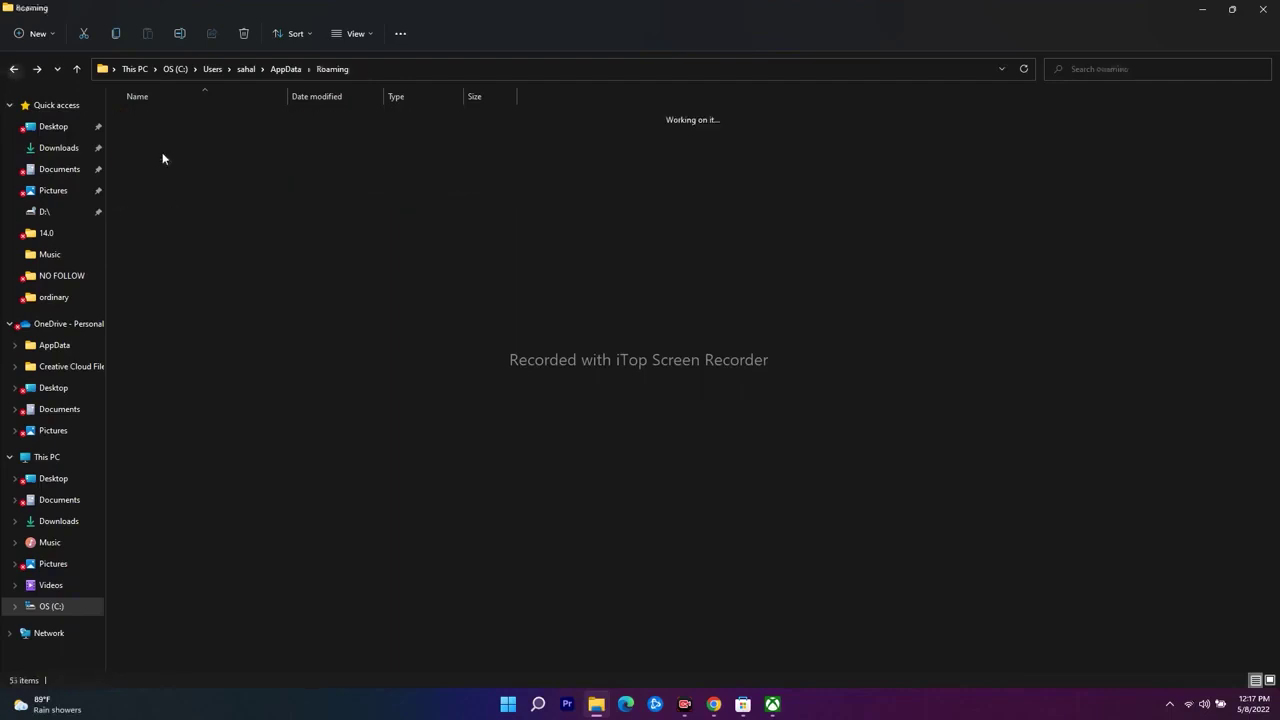
click(13, 69)
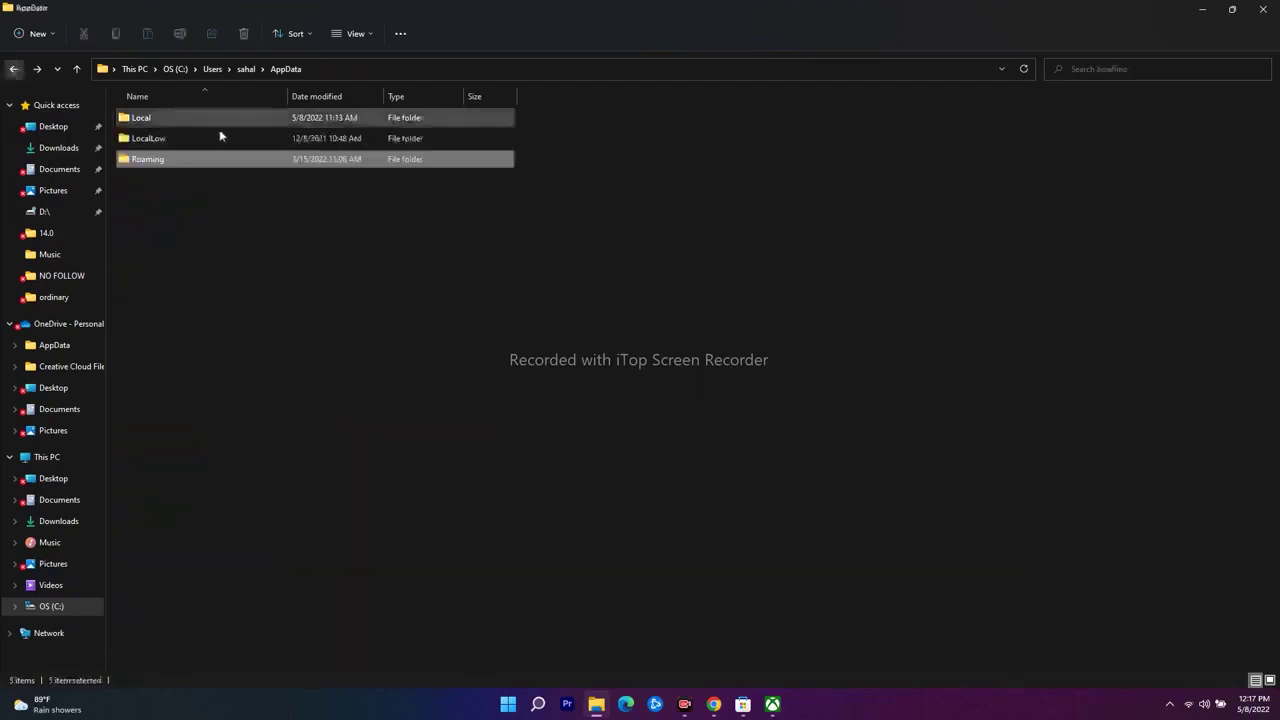
double_click(172, 117)
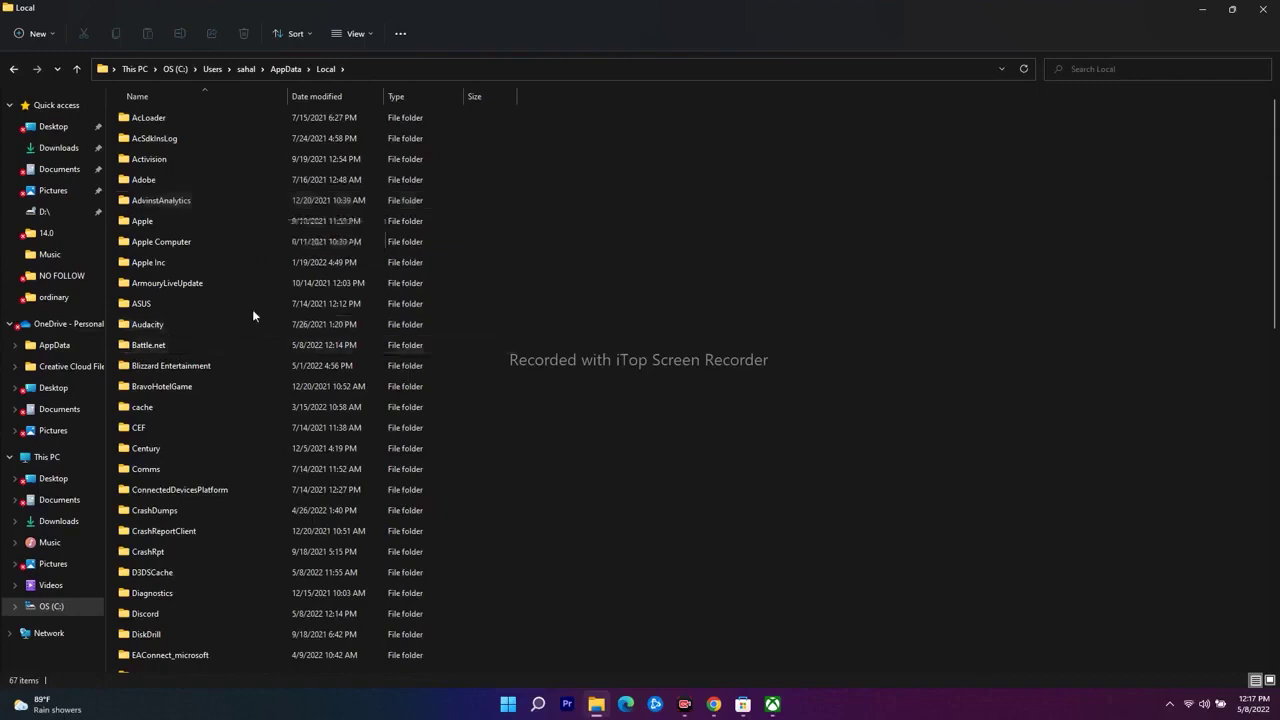
scroll(265, 246, down, 6)
scroll(265, 249, down, 5)
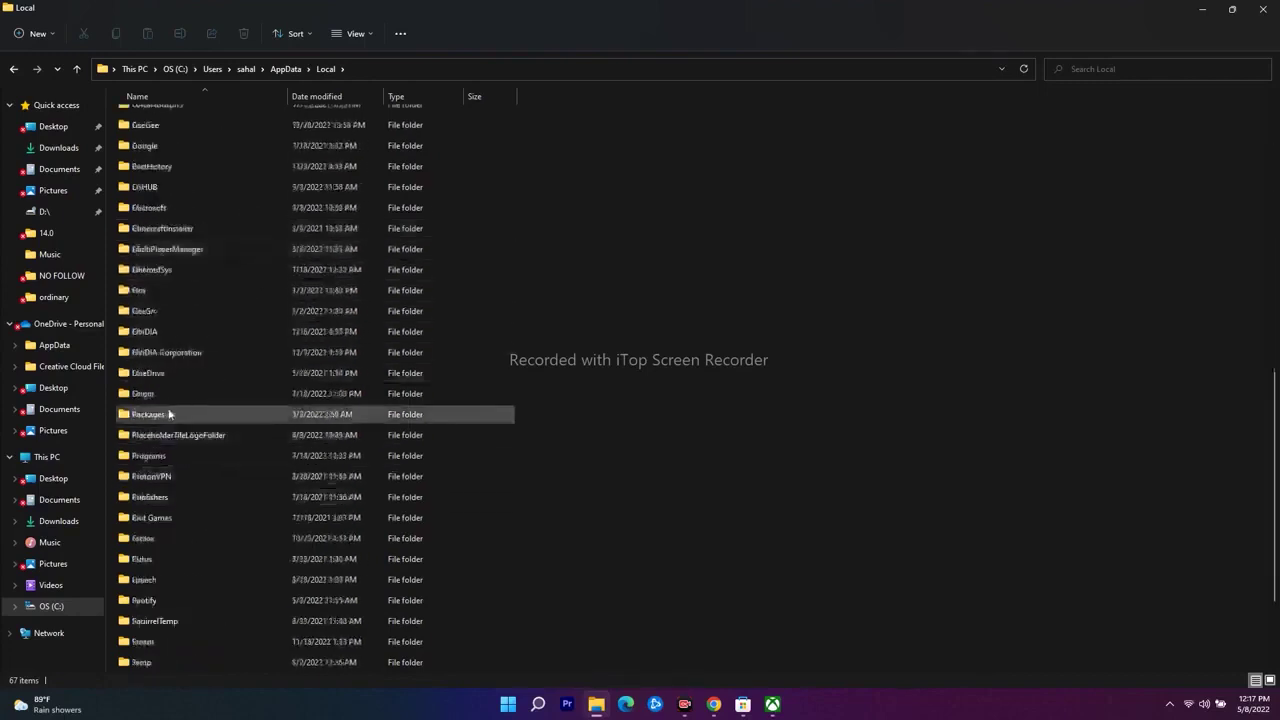
Step: Open Packages > MicrosoftTeams_8wekyb3d8bbwe > LocalCache, then go back to the package folder
double_click(168, 413)
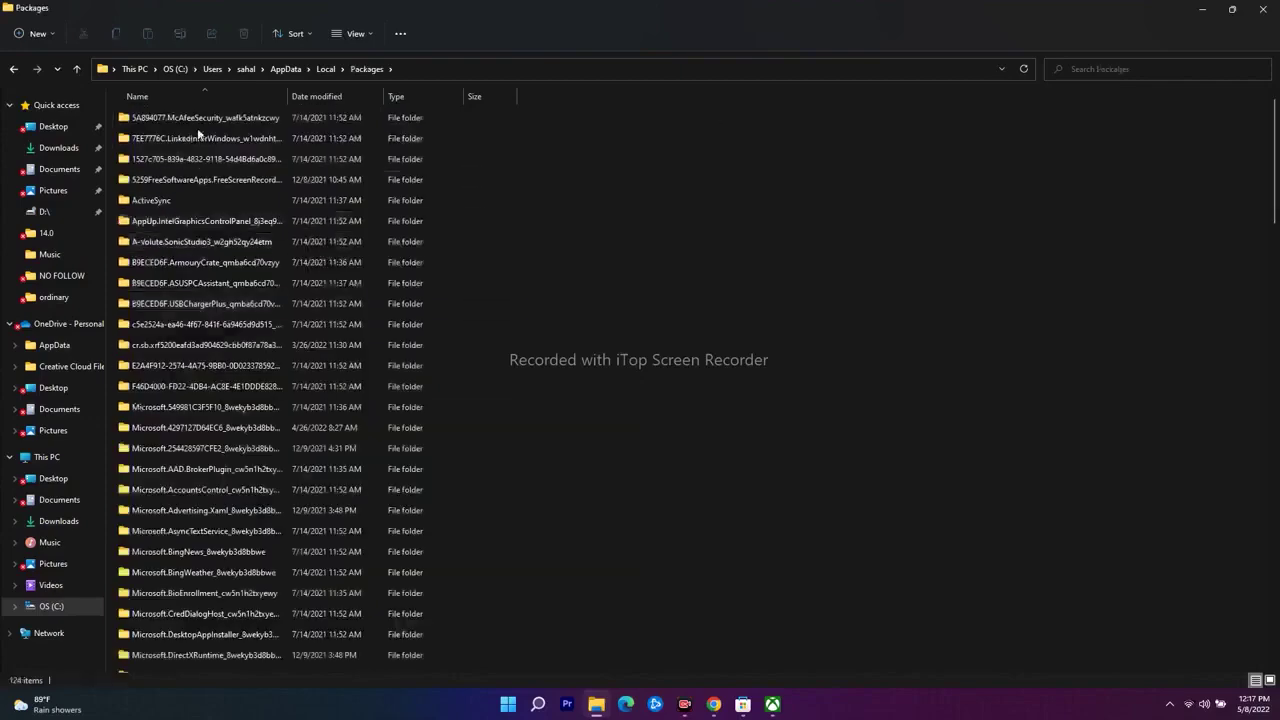
scroll(621, 243, down, 7)
scroll(621, 243, down, 20)
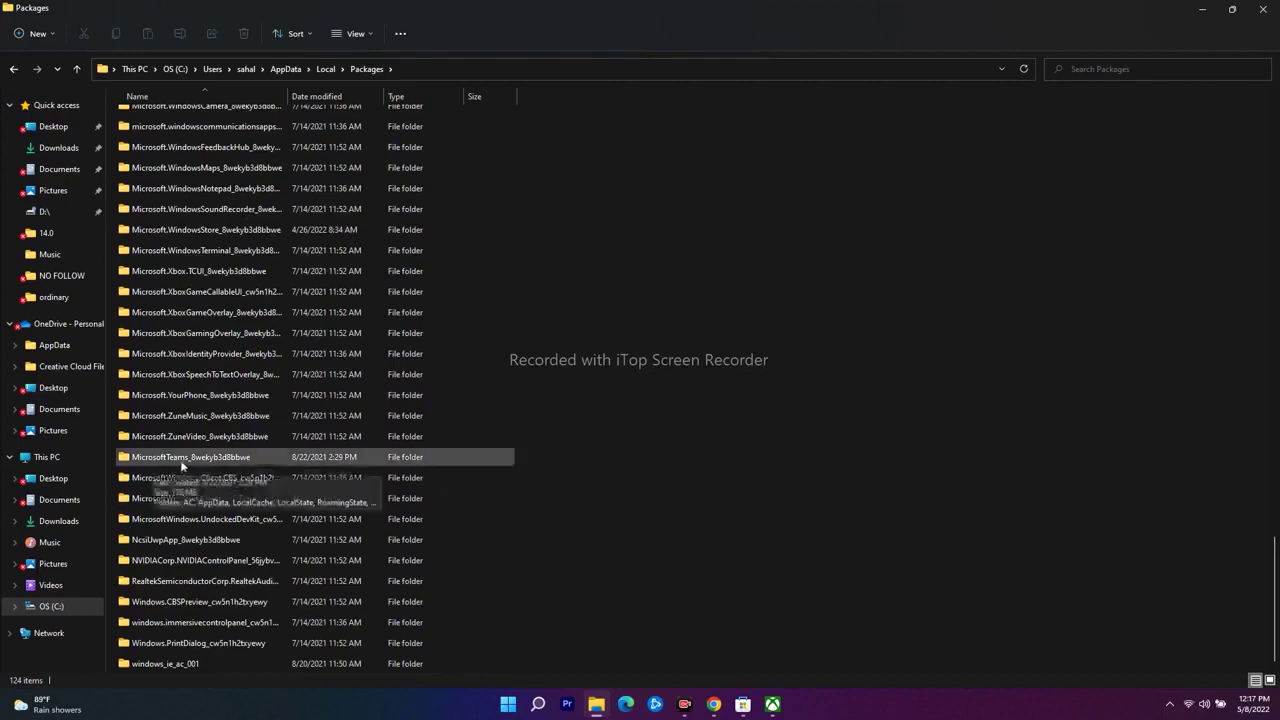
click(209, 461)
double_click(210, 459)
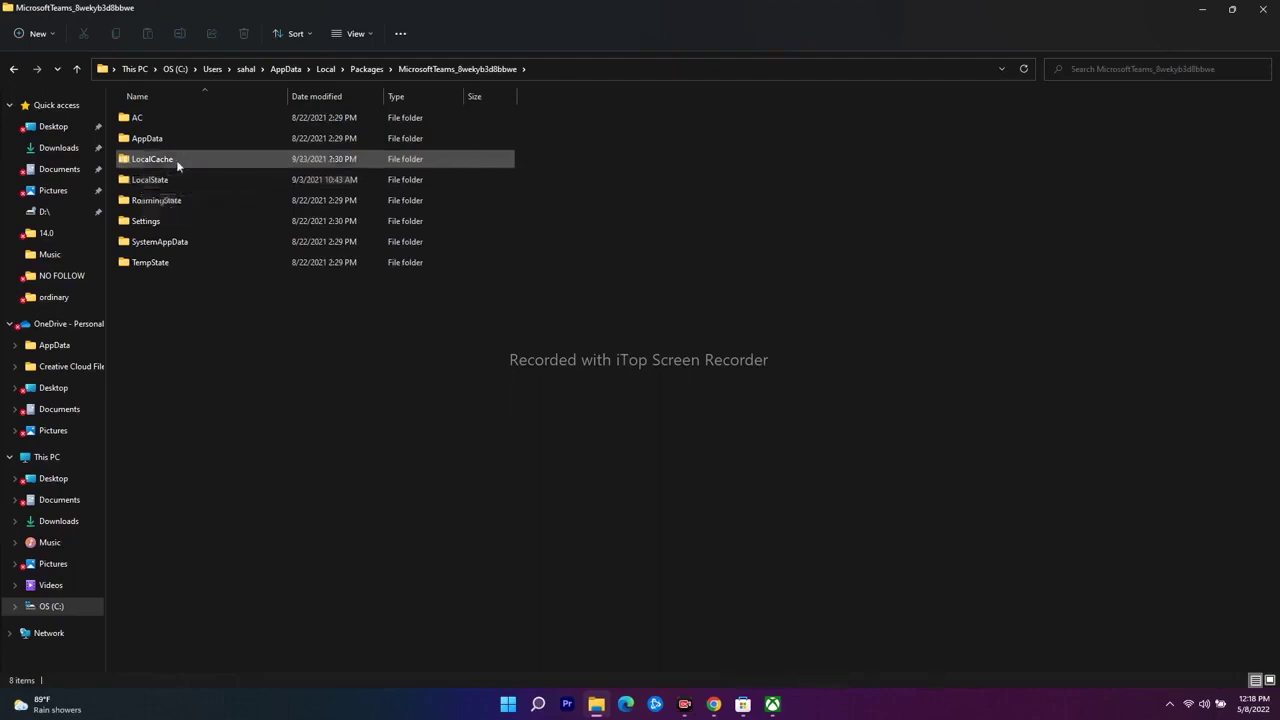
double_click(177, 163)
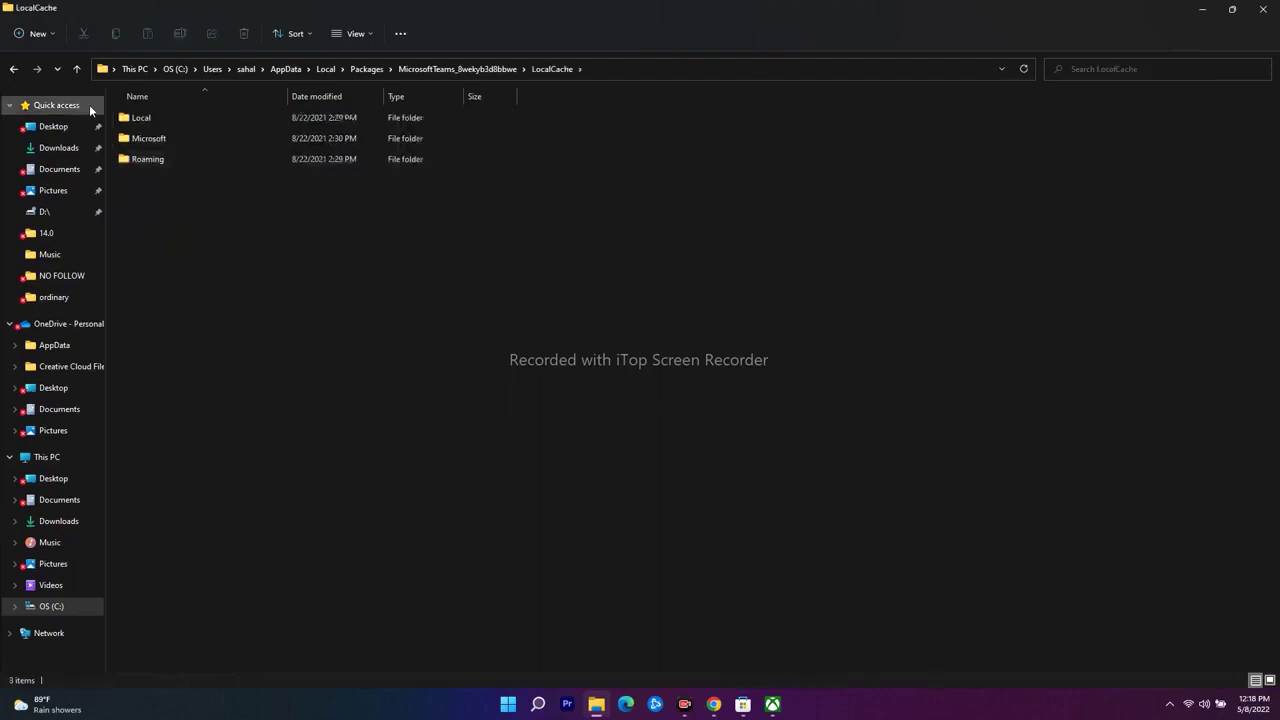
click(13, 68)
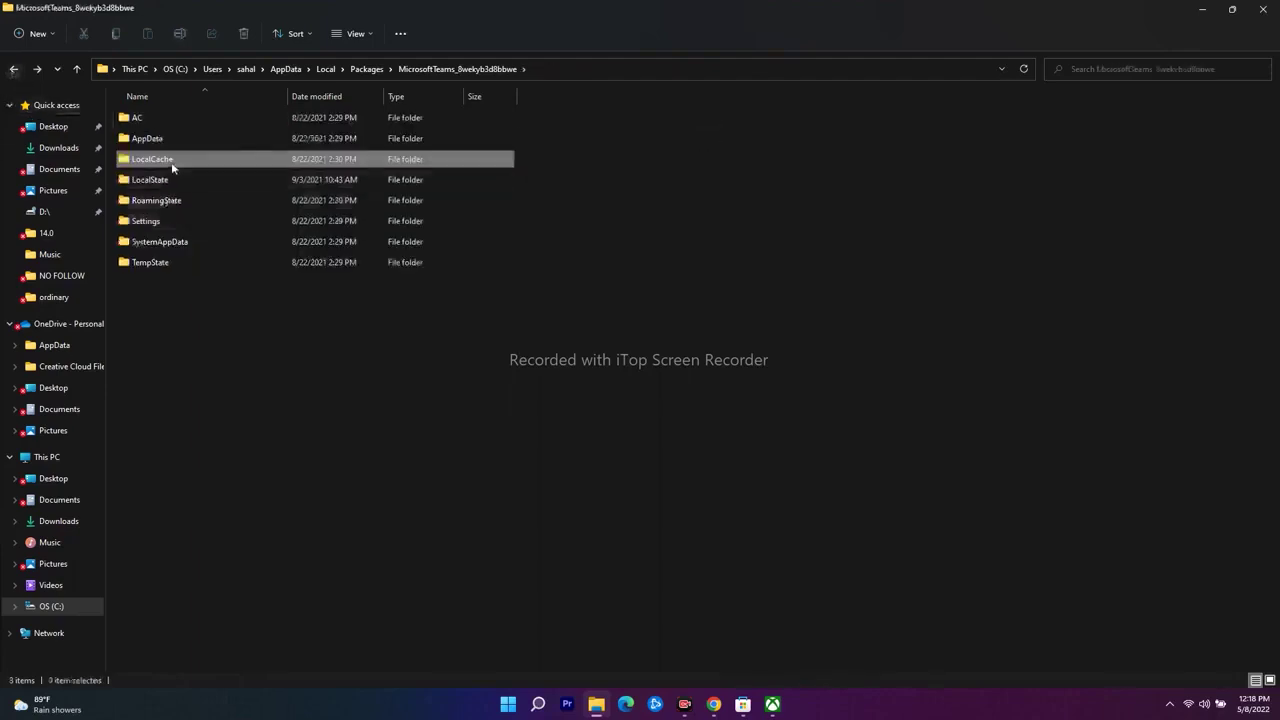
Step: Bring up the LocalCache folder's context menu, dismiss it, and close File Explorer
right_click(173, 161)
click(640, 428)
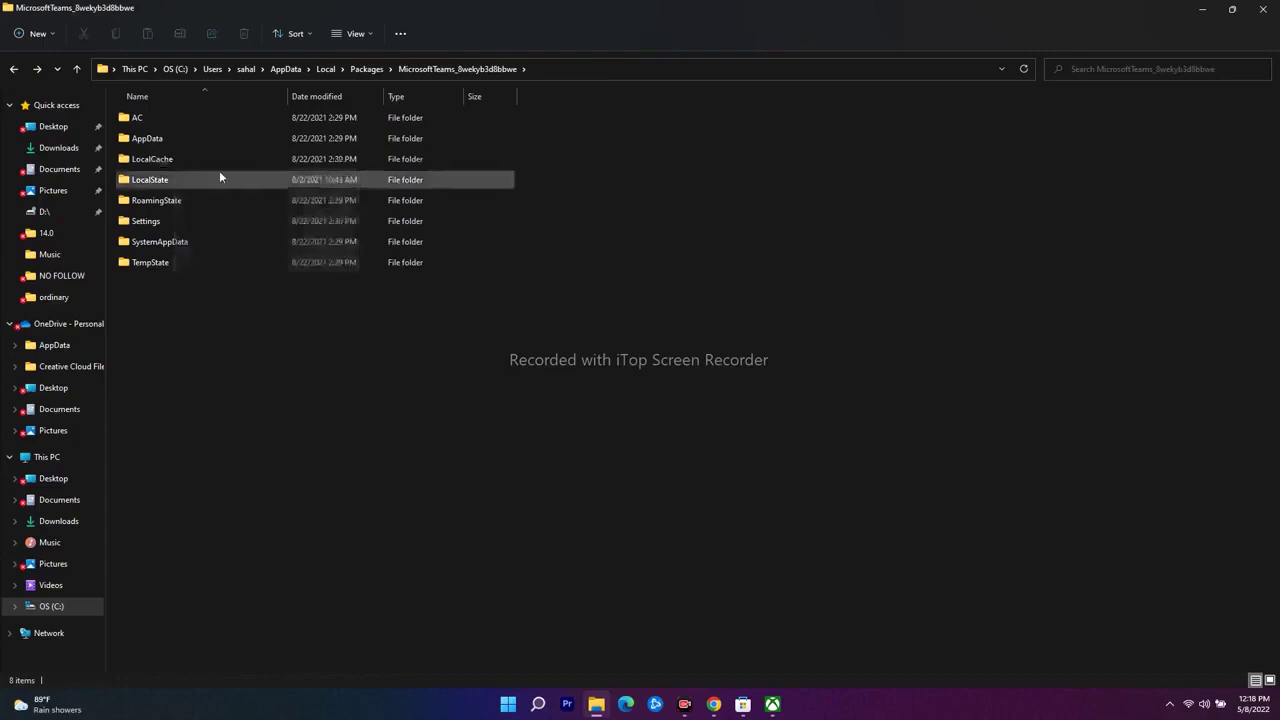
click(1262, 8)
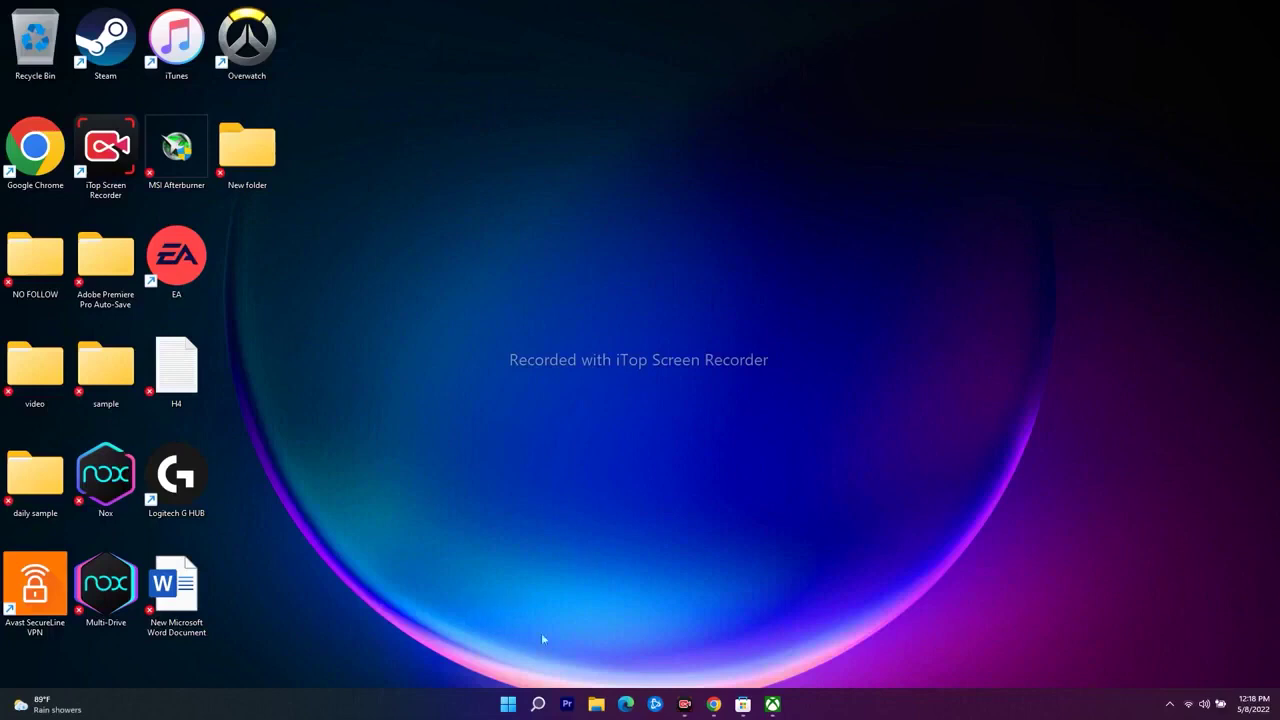
Step: Open the Xbox app's App settings page from Windows search
click(540, 702)
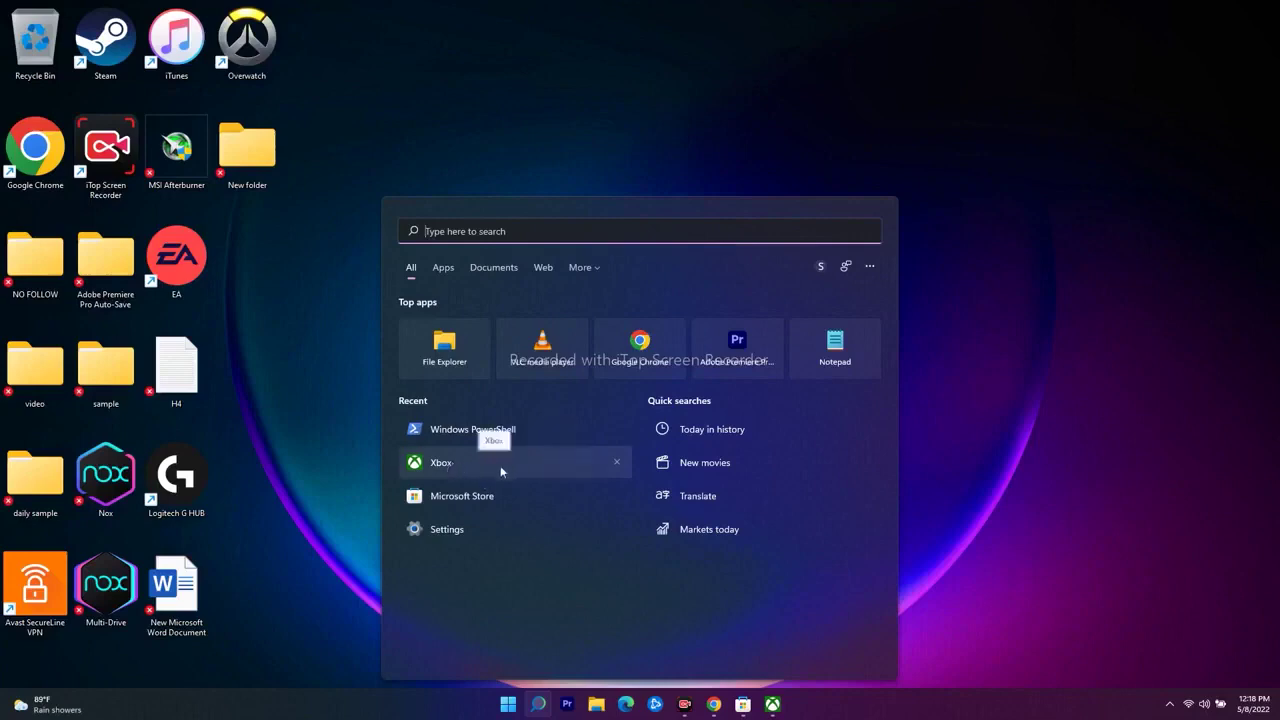
right_click(500, 465)
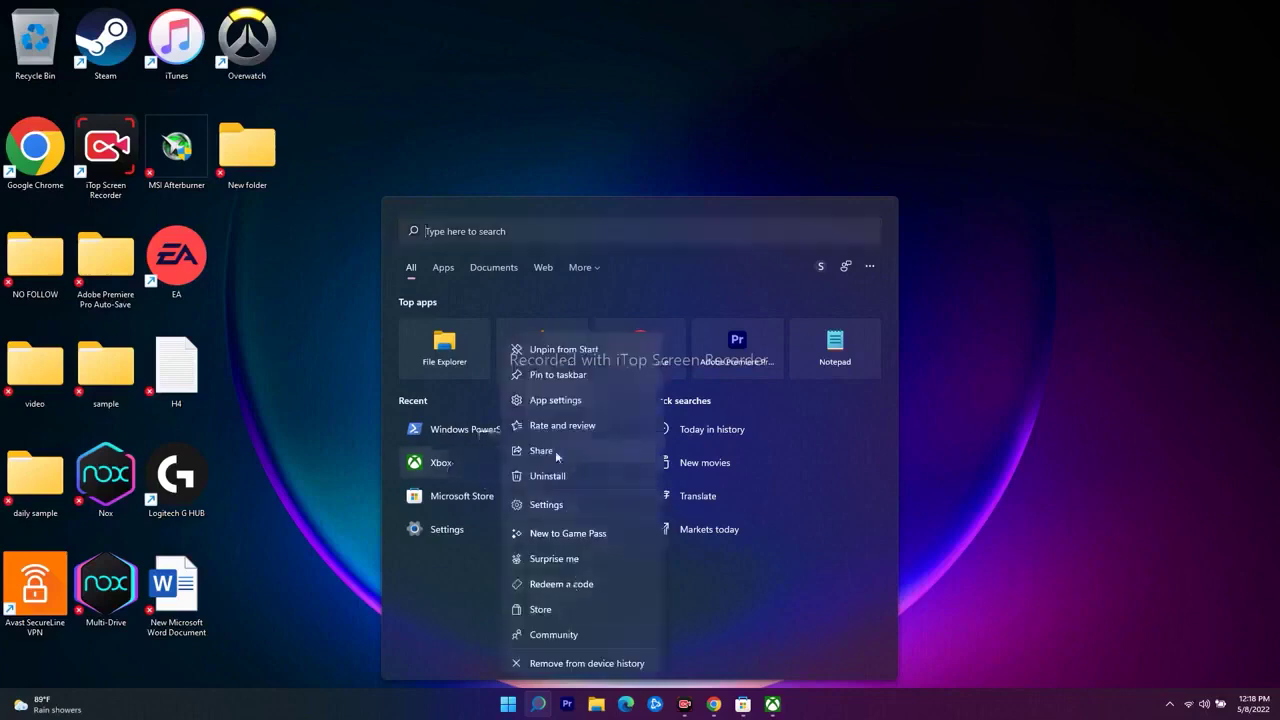
click(549, 399)
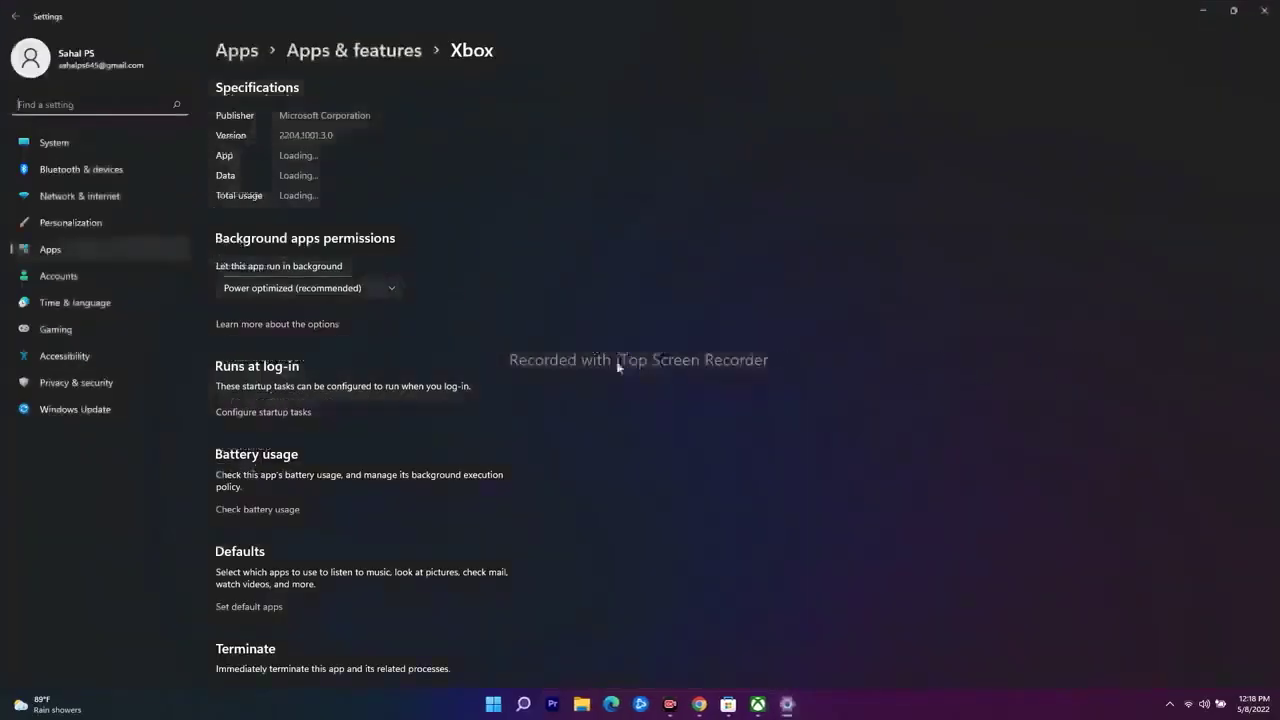
scroll(517, 289, down, 5)
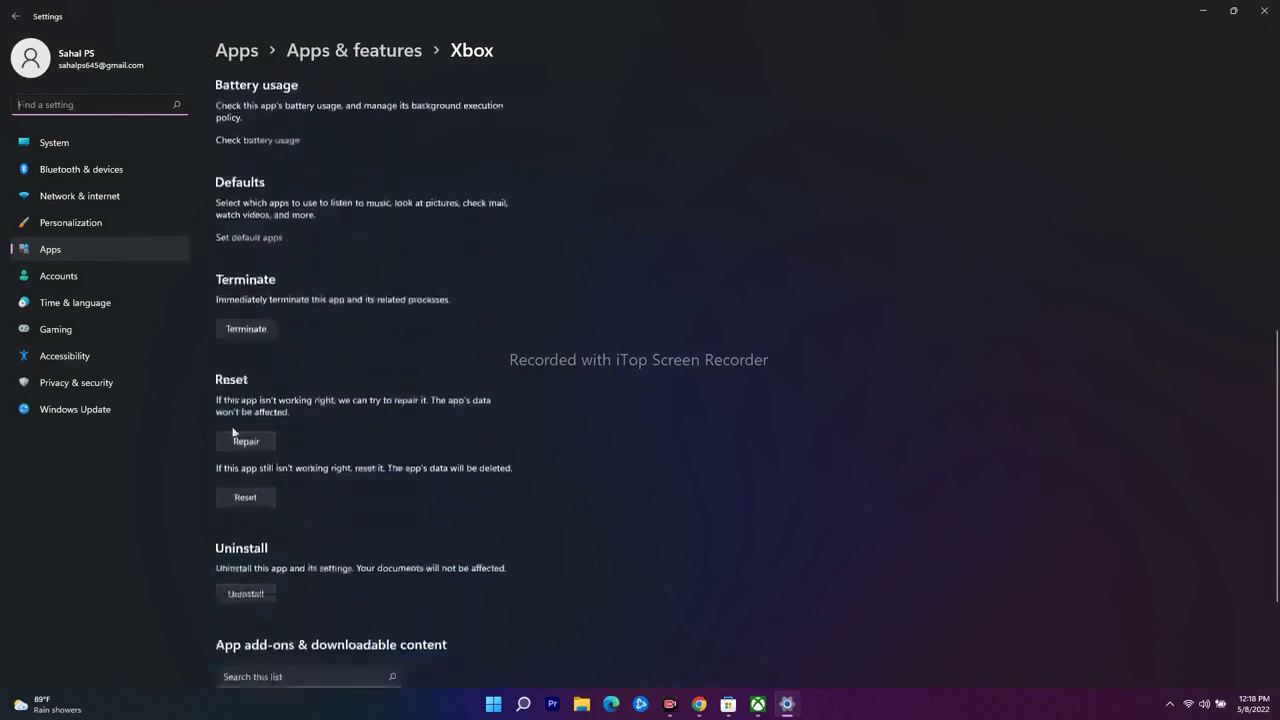
Step: Repair the Xbox app, reset it with confirmation, then close Settings
click(244, 443)
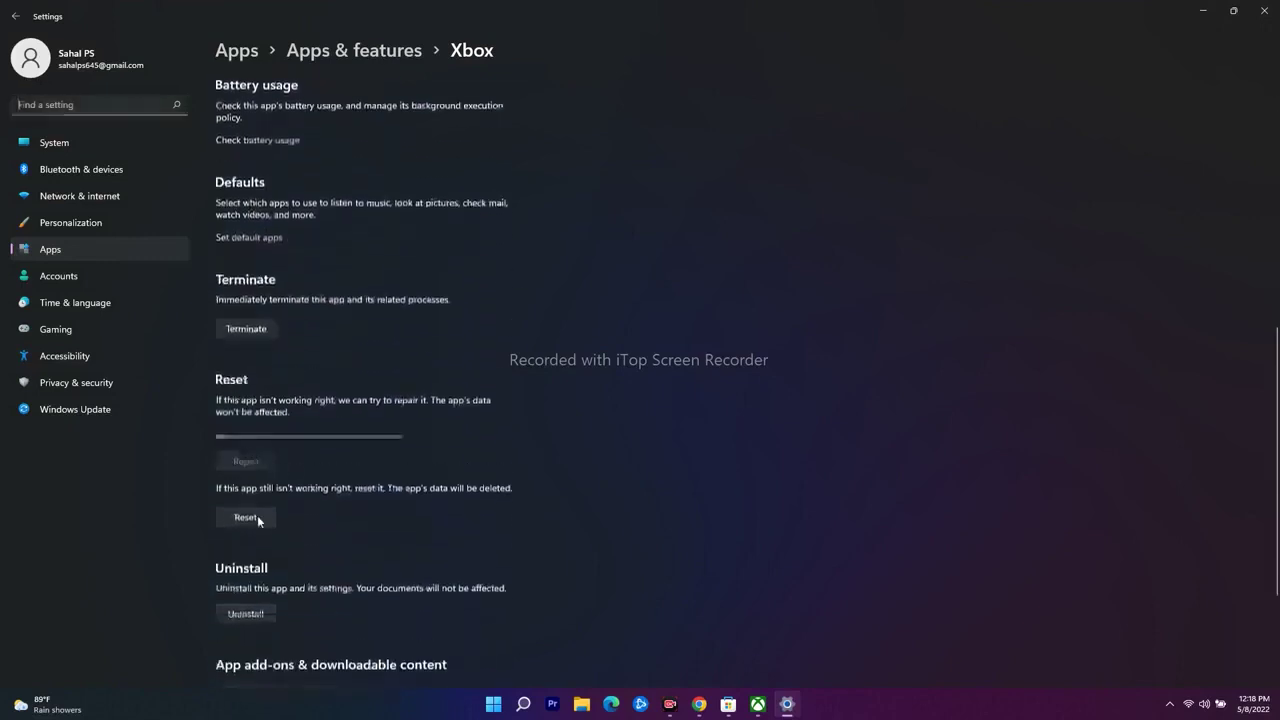
click(250, 517)
click(305, 484)
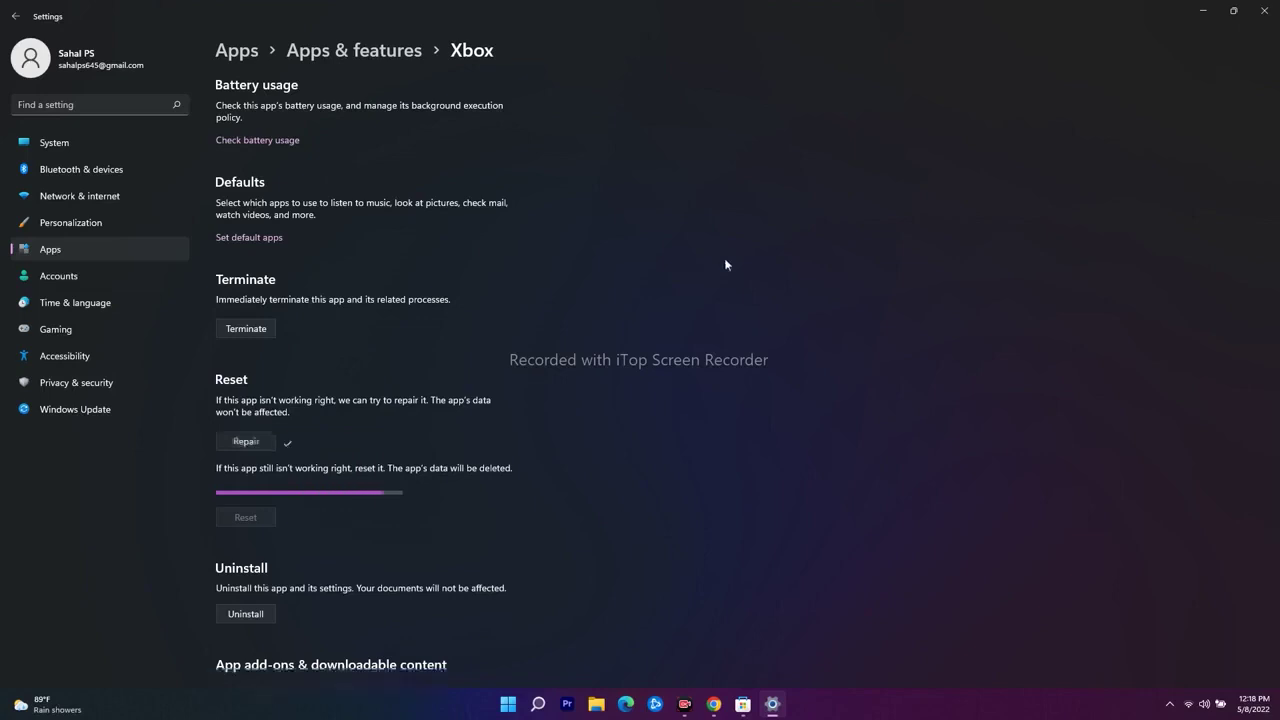
click(1262, 12)
click(552, 704)
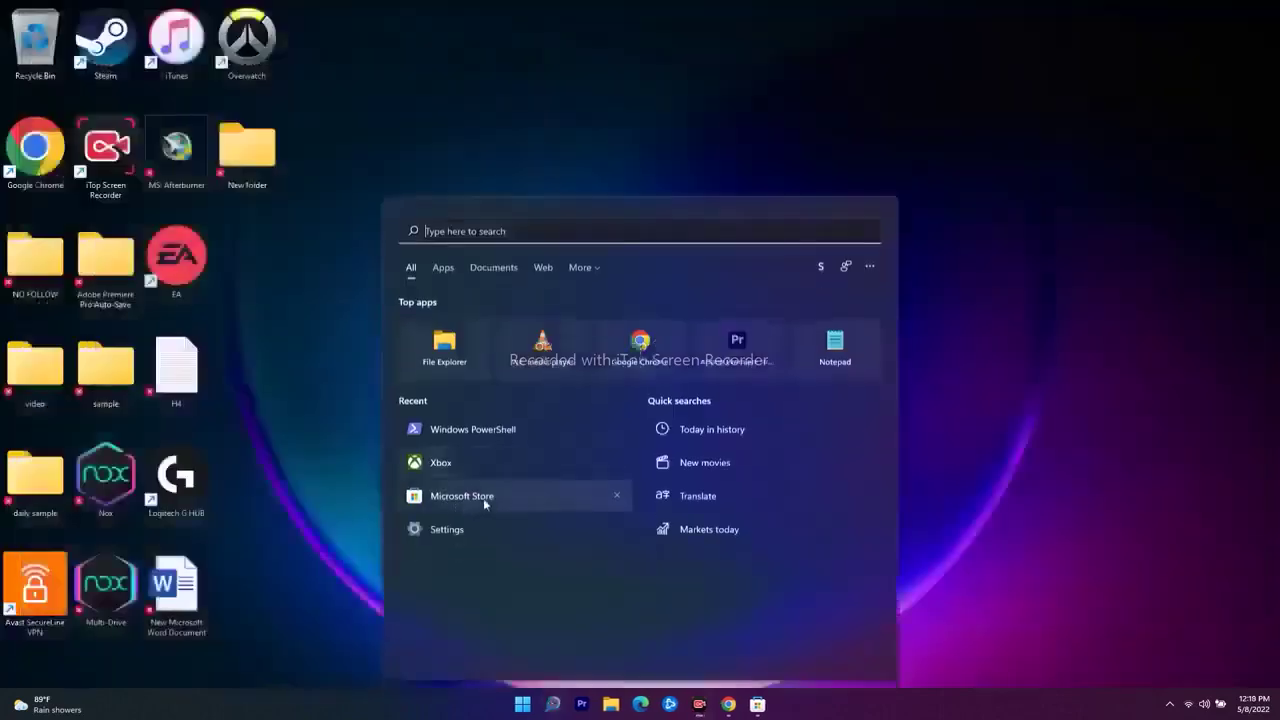
Step: Open Microsoft Store's App settings page from Windows search
right_click(484, 499)
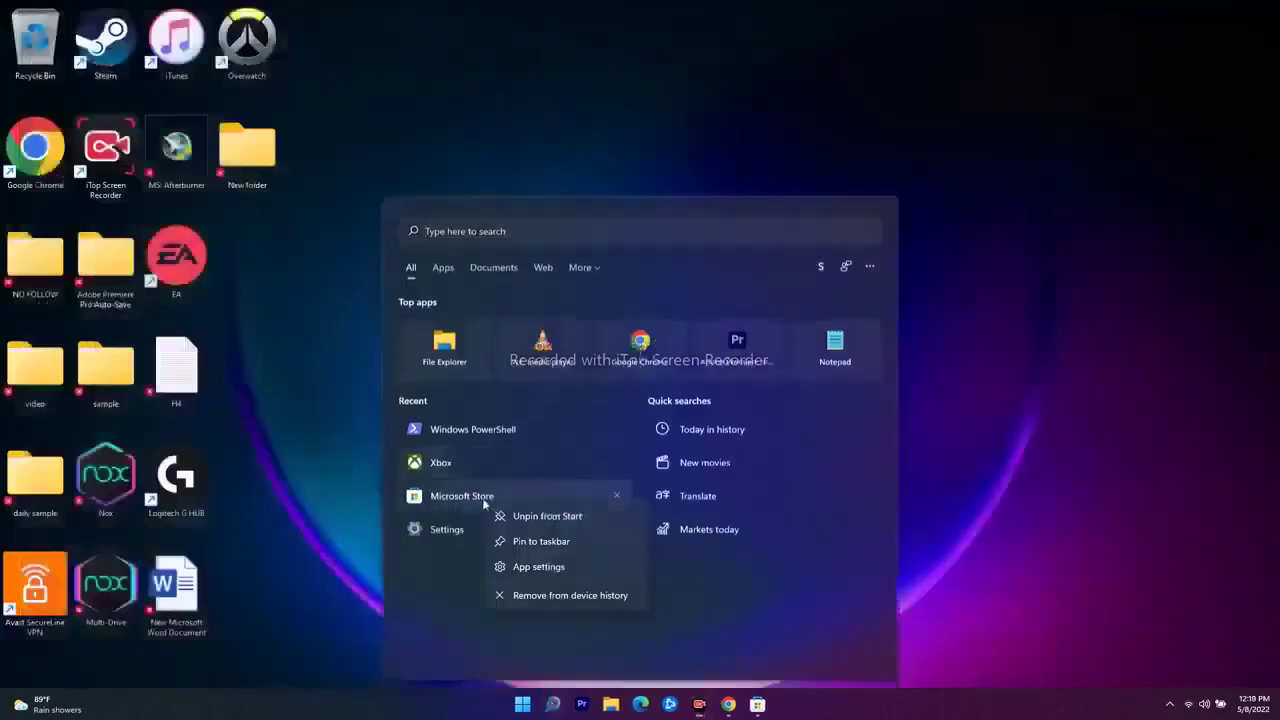
click(537, 567)
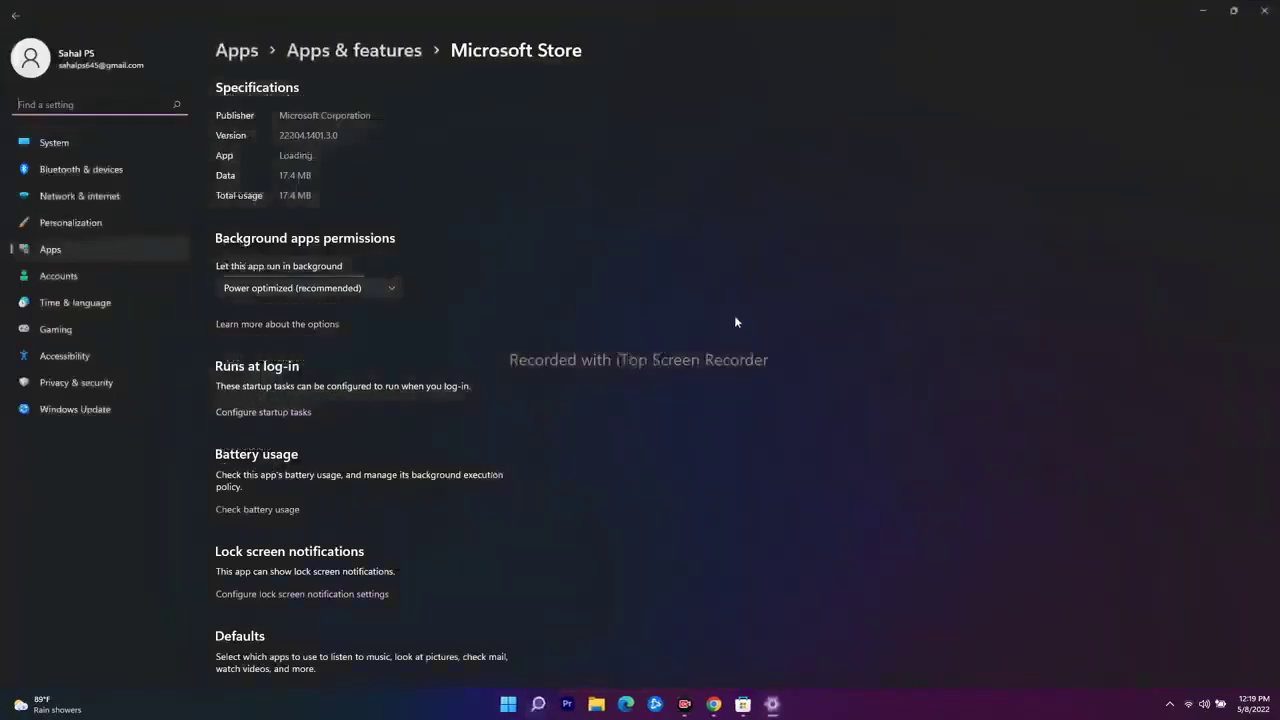
scroll(734, 323, down, 6)
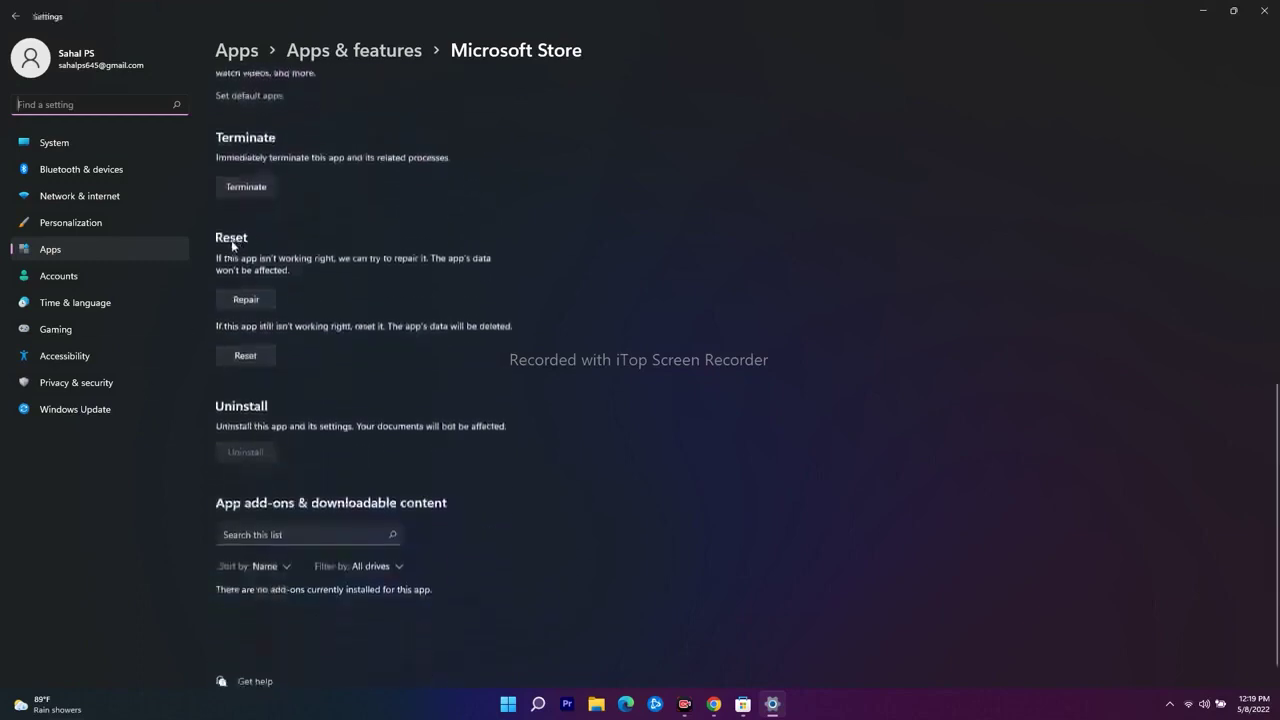
Step: Repair Microsoft Store, reset it with confirmation, then close Settings
click(245, 299)
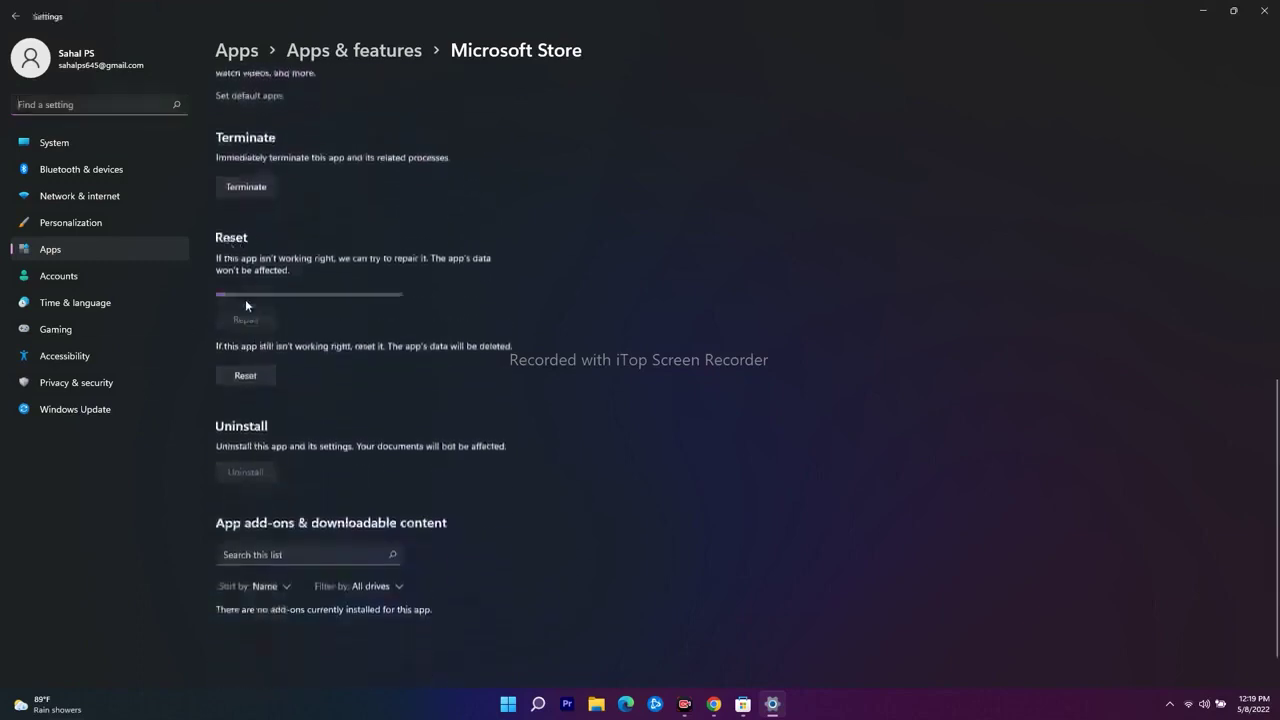
click(264, 375)
click(318, 342)
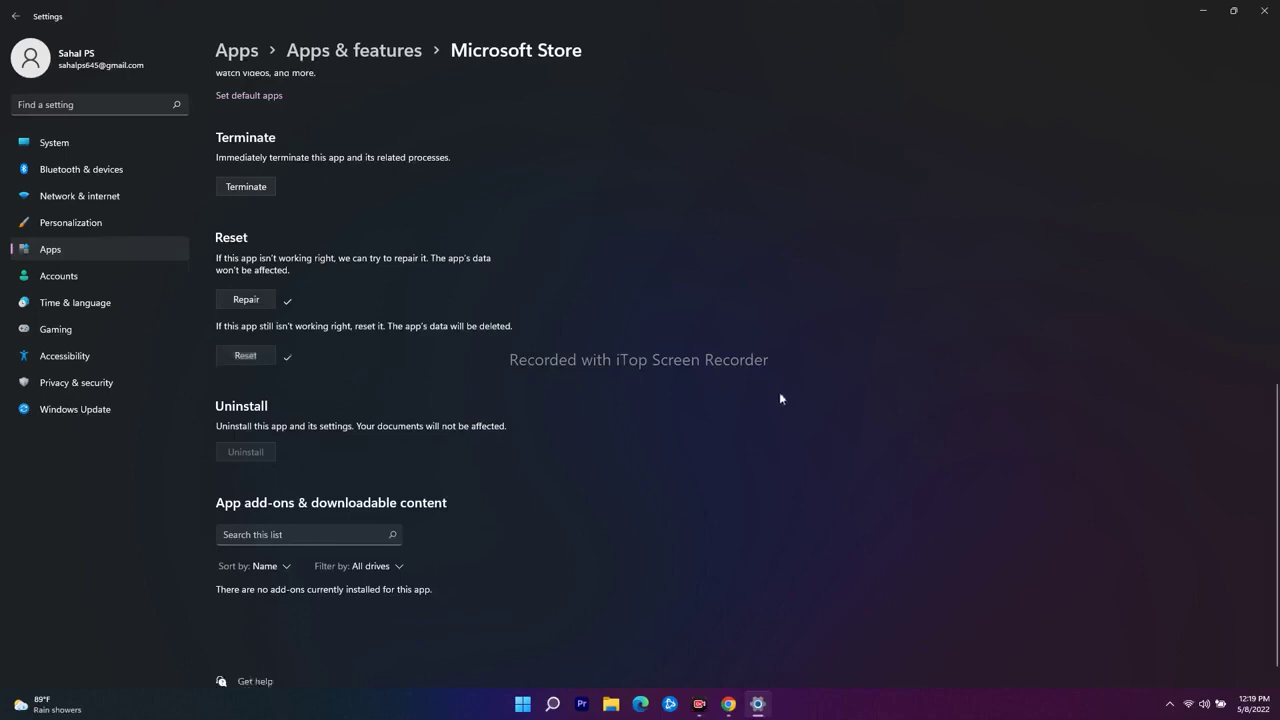
click(1265, 12)
click(567, 704)
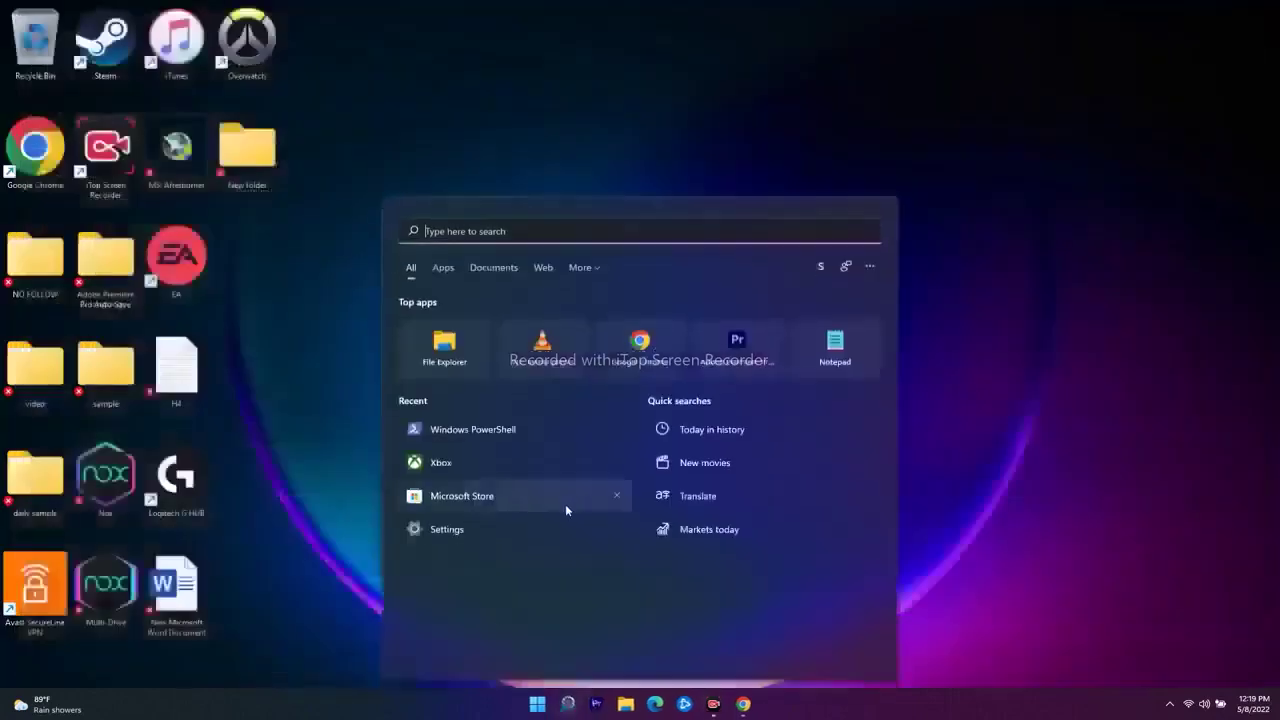
Step: Launch Microsoft Store maximized, go to Library, and run Get updates
click(460, 495)
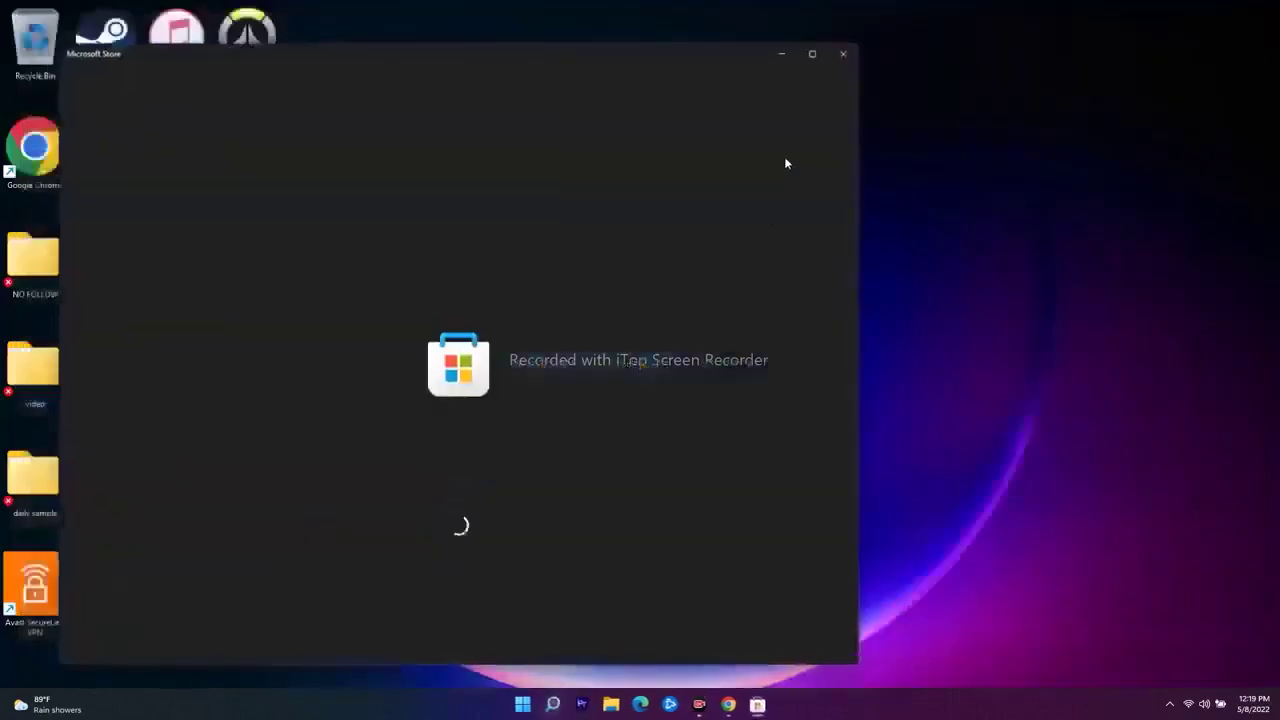
click(810, 56)
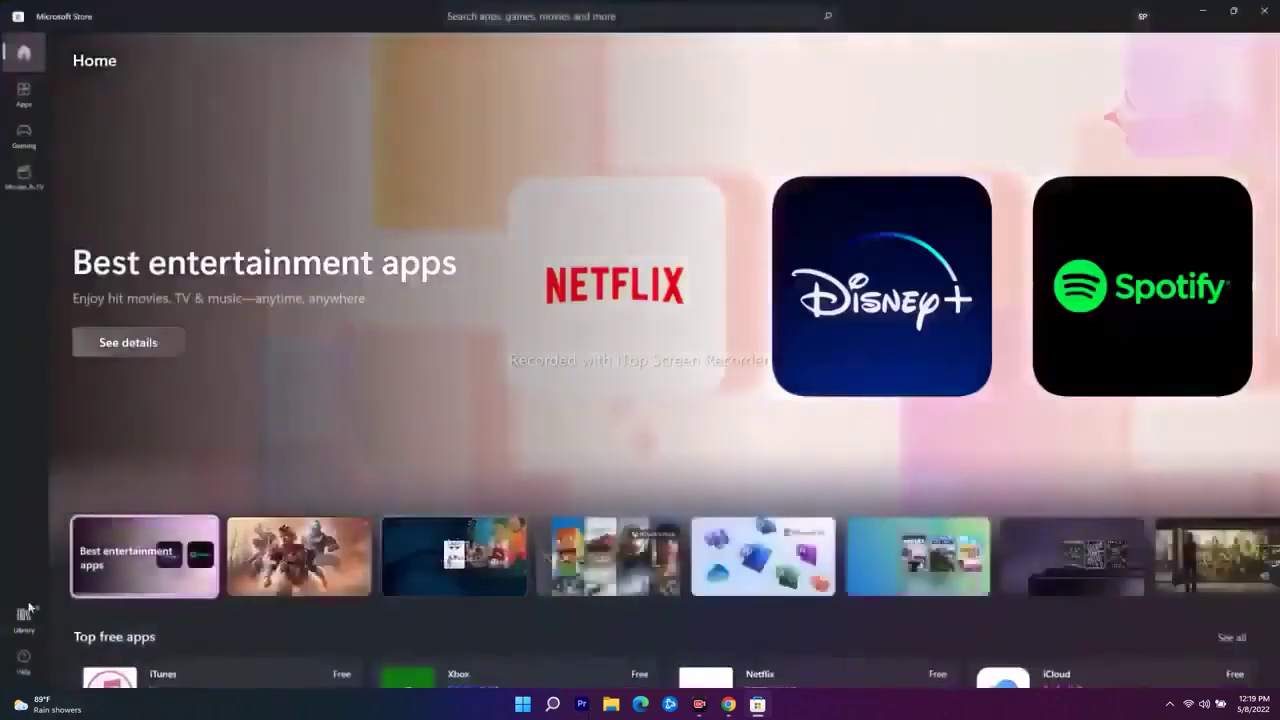
click(29, 617)
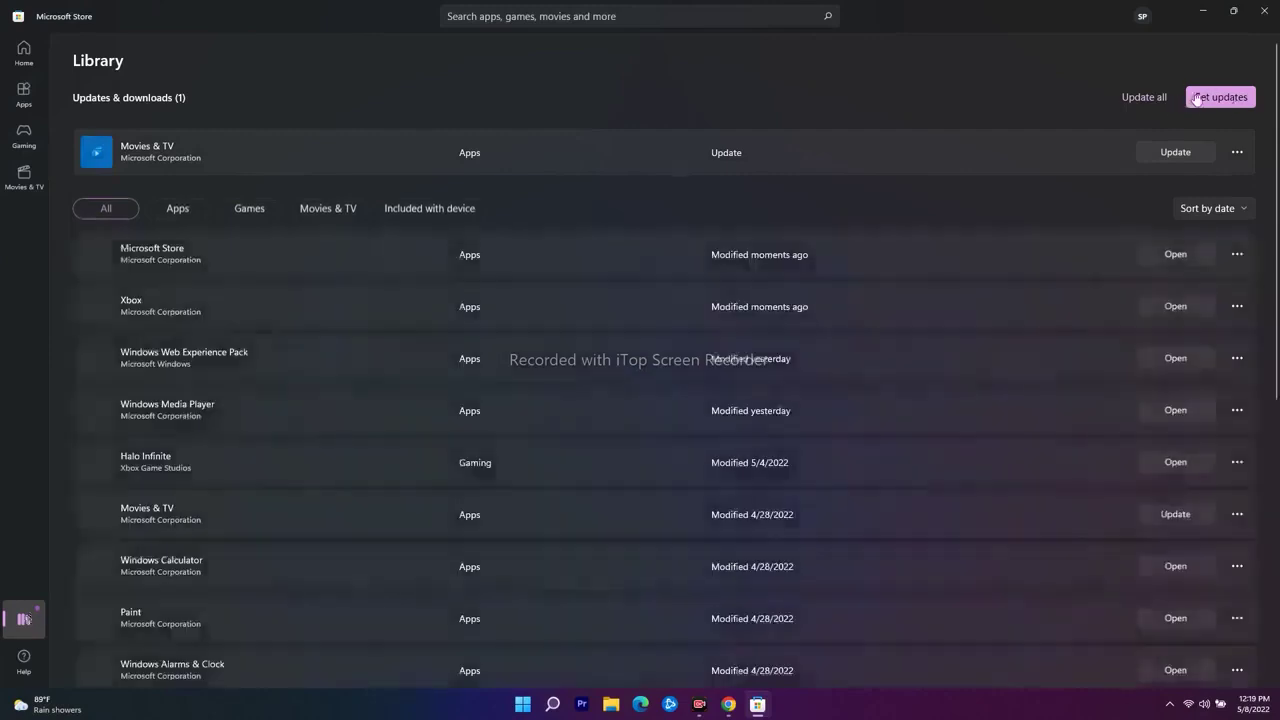
click(1205, 98)
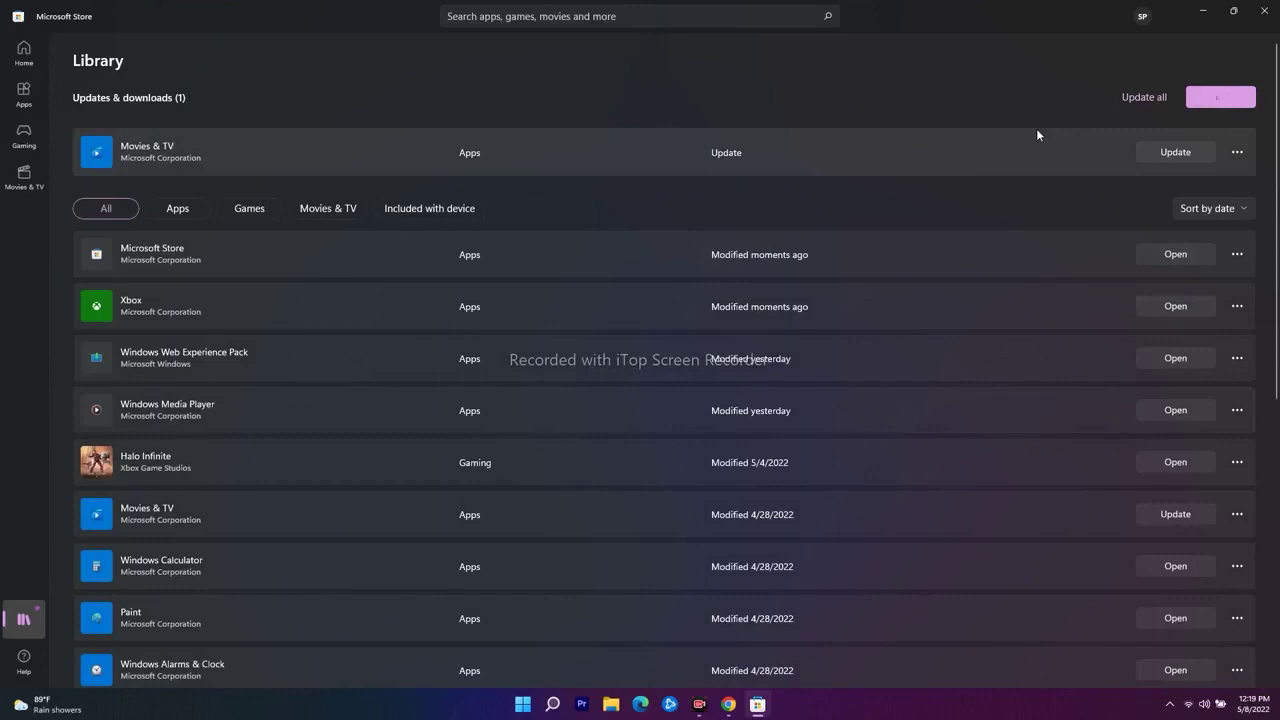
Step: Minimize Microsoft Store and launch the Xbox app with the already signed-in account
click(1203, 10)
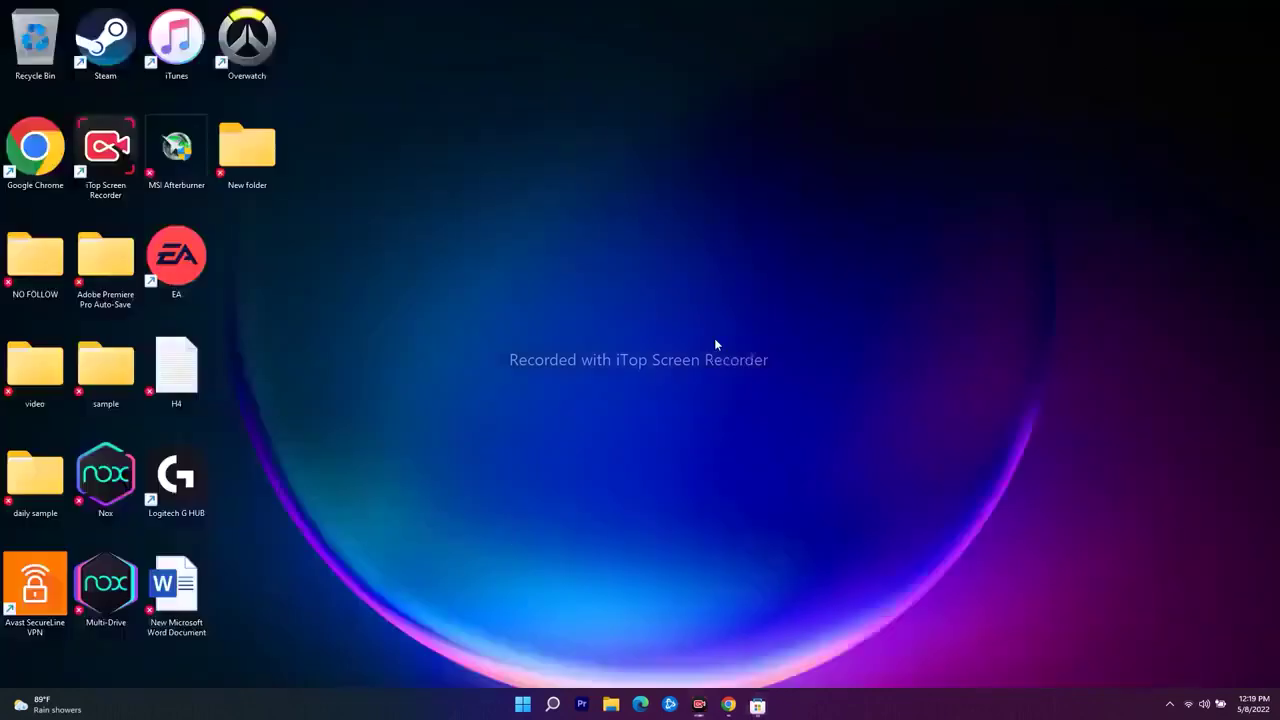
click(552, 704)
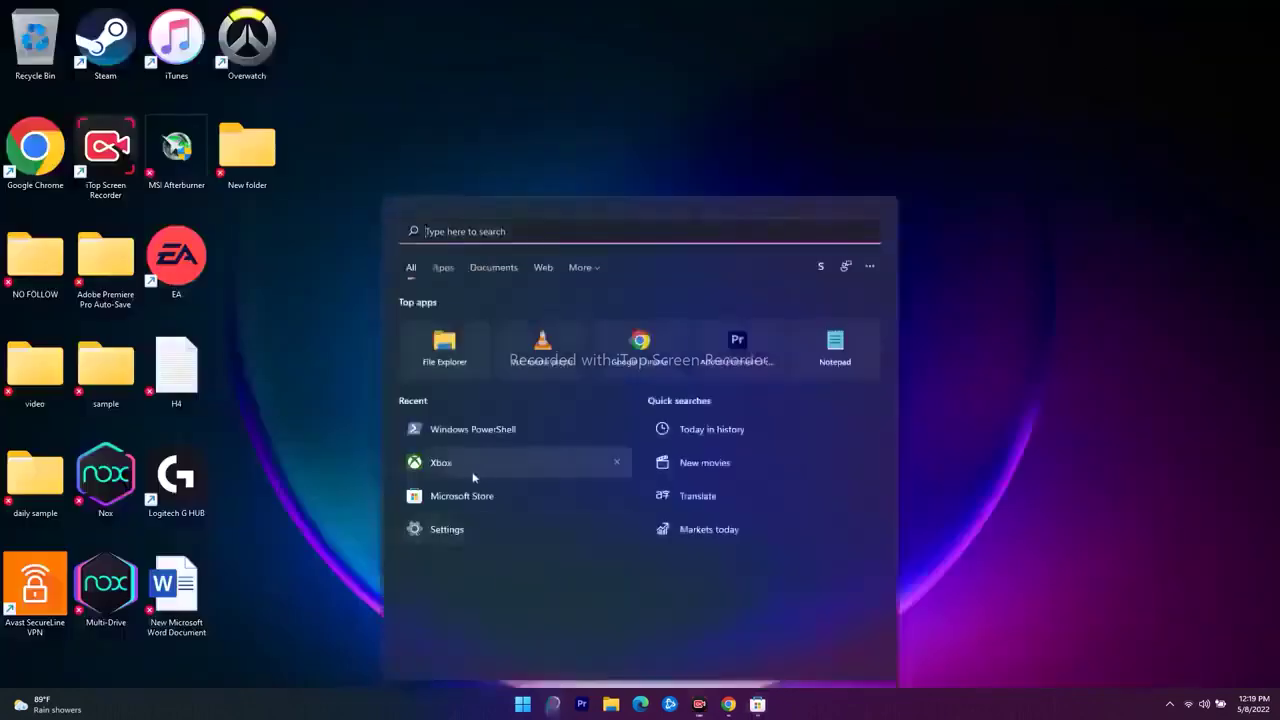
click(477, 475)
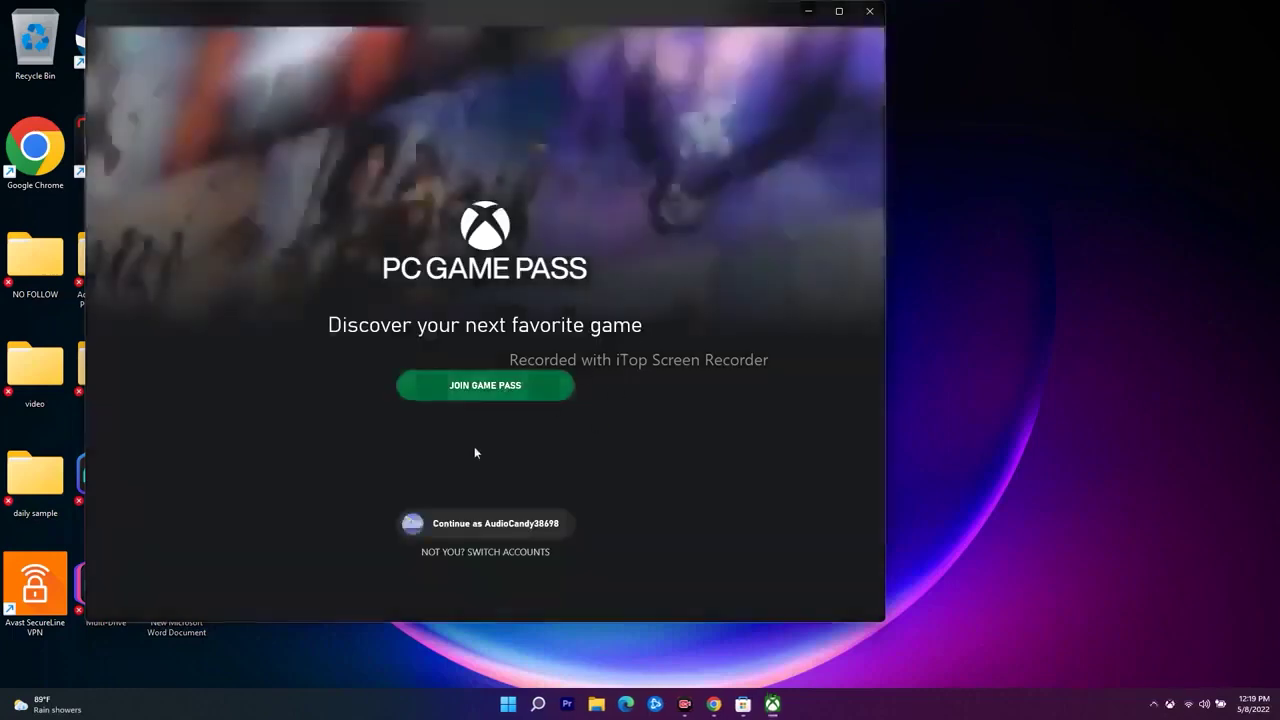
click(468, 524)
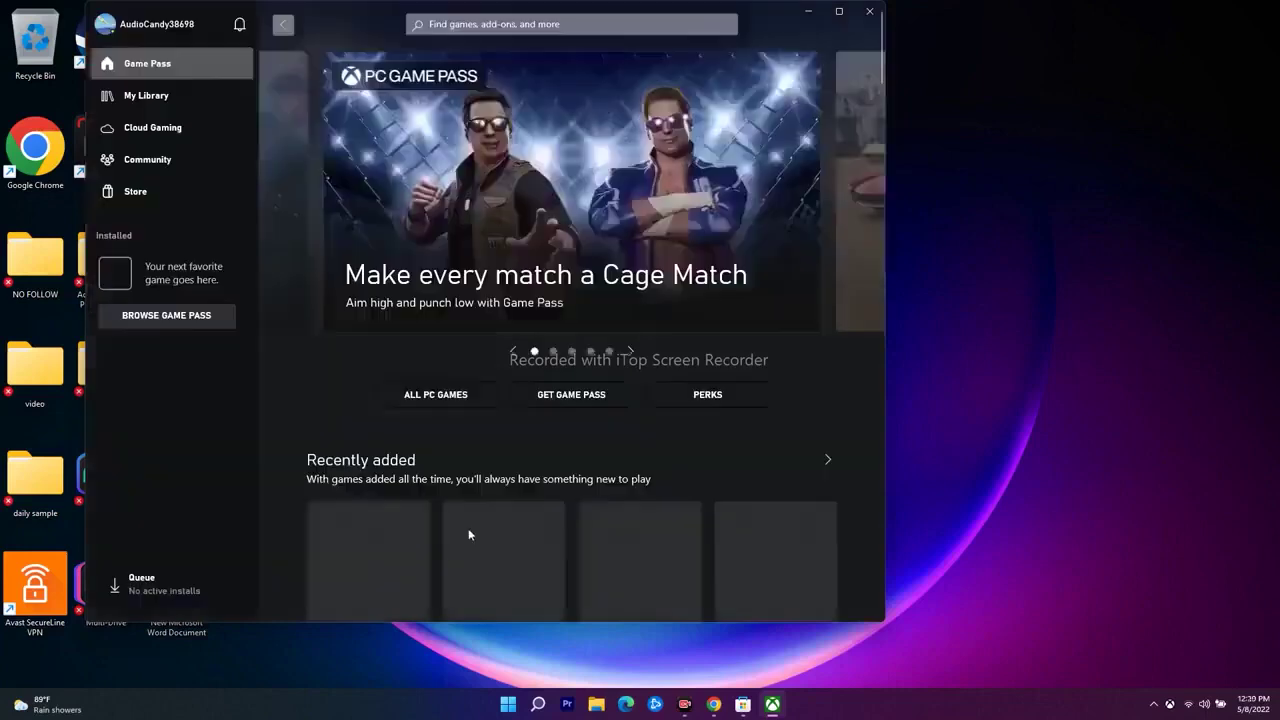
Step: Browse the installed games in My Library, then close the Xbox app
click(139, 99)
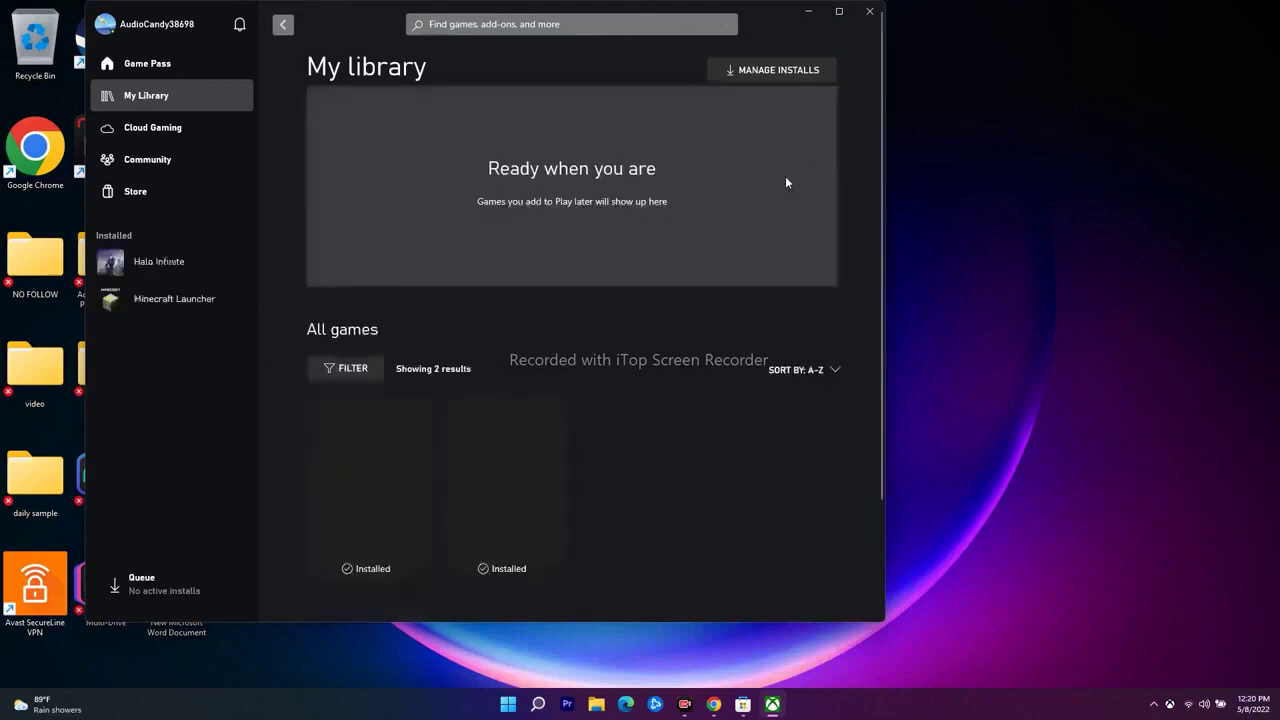
scroll(840, 230, down, 2)
scroll(855, 255, down, 1)
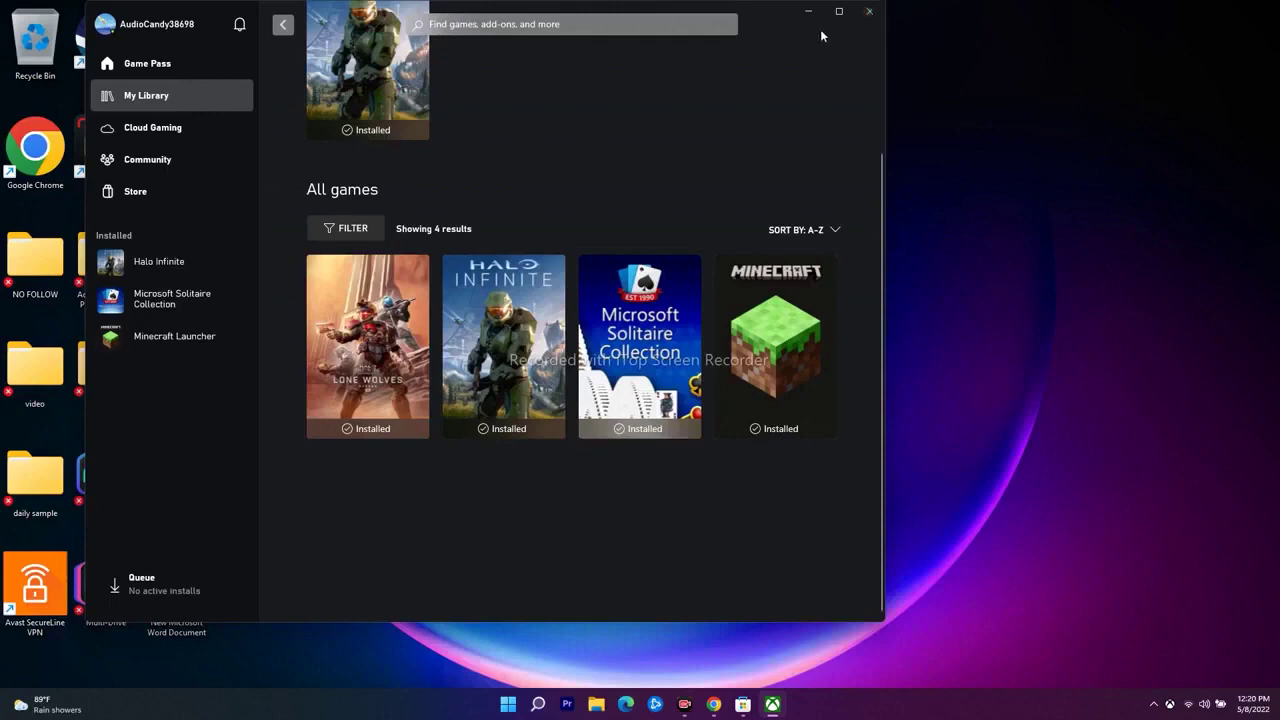
key(alt+F4)
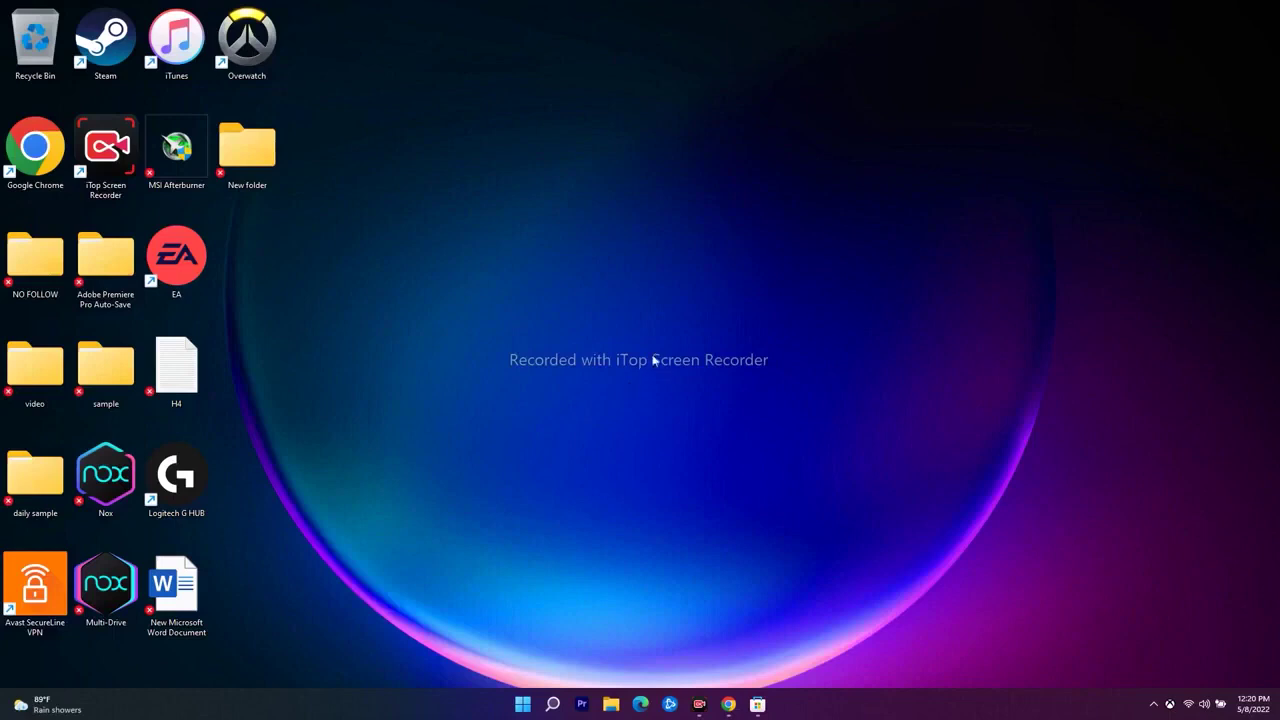
Step: Search for 'services' and launch the Services console from the results
click(556, 702)
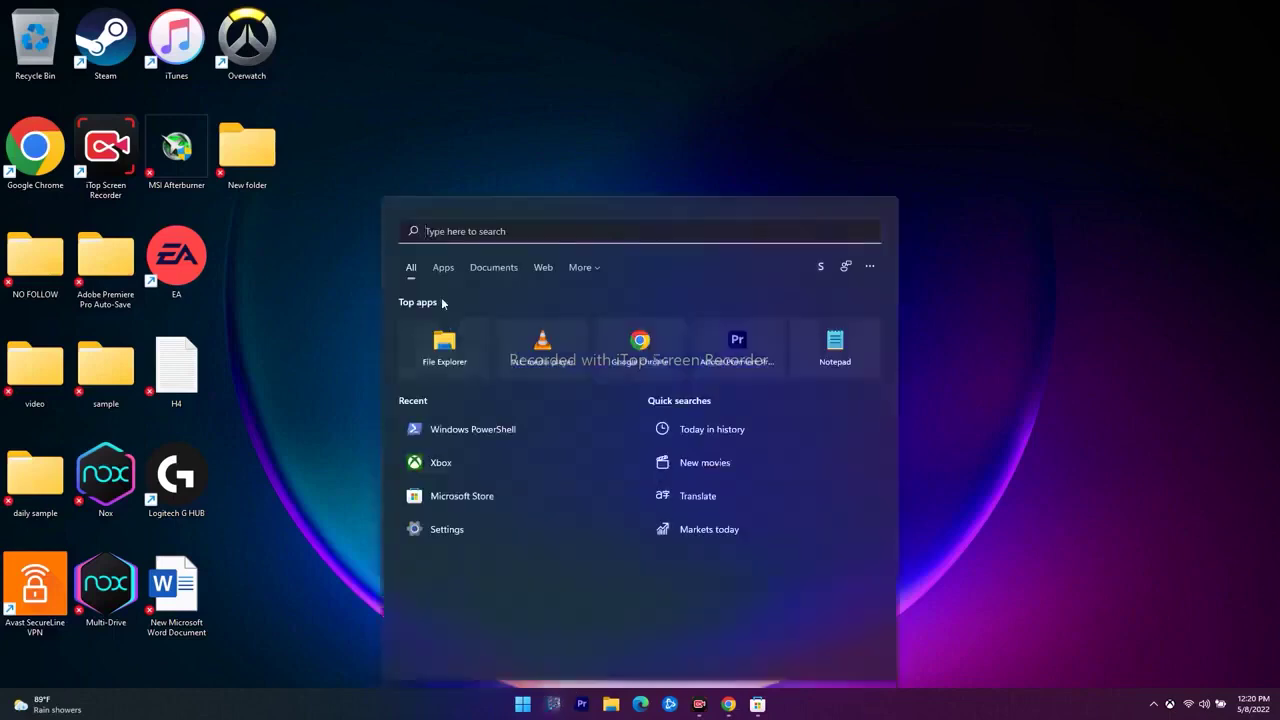
text(services)
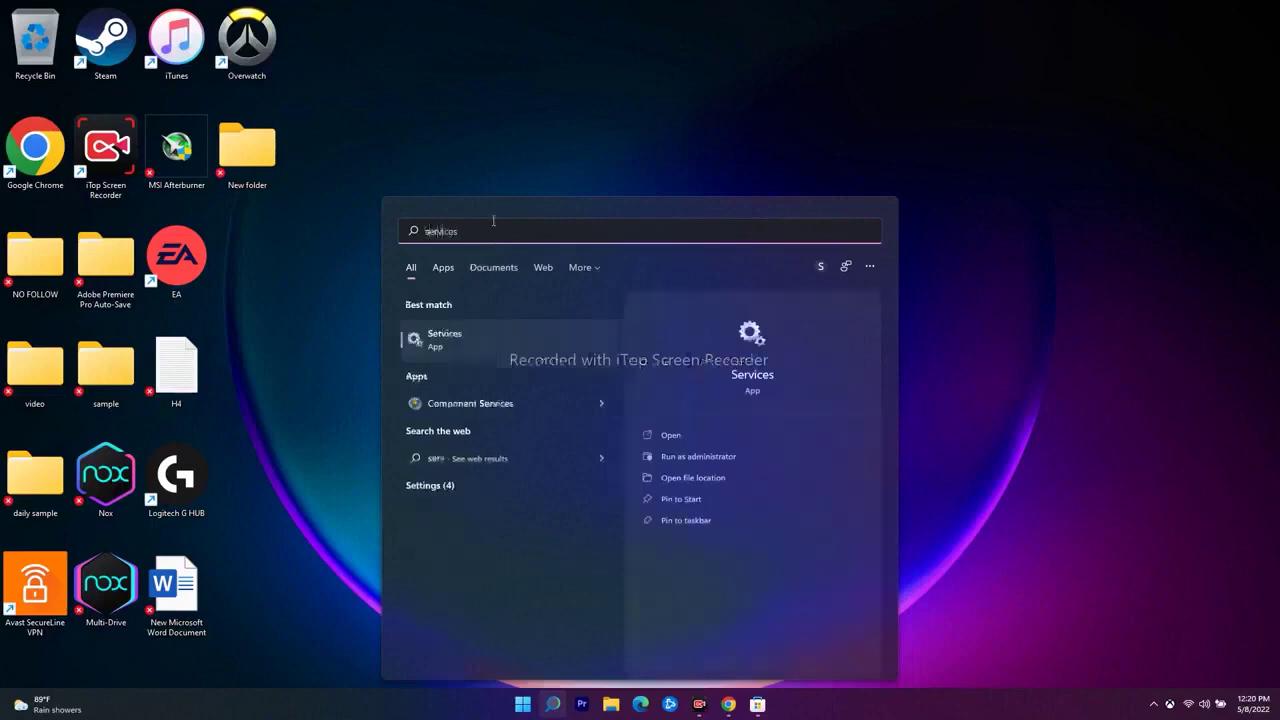
click(506, 333)
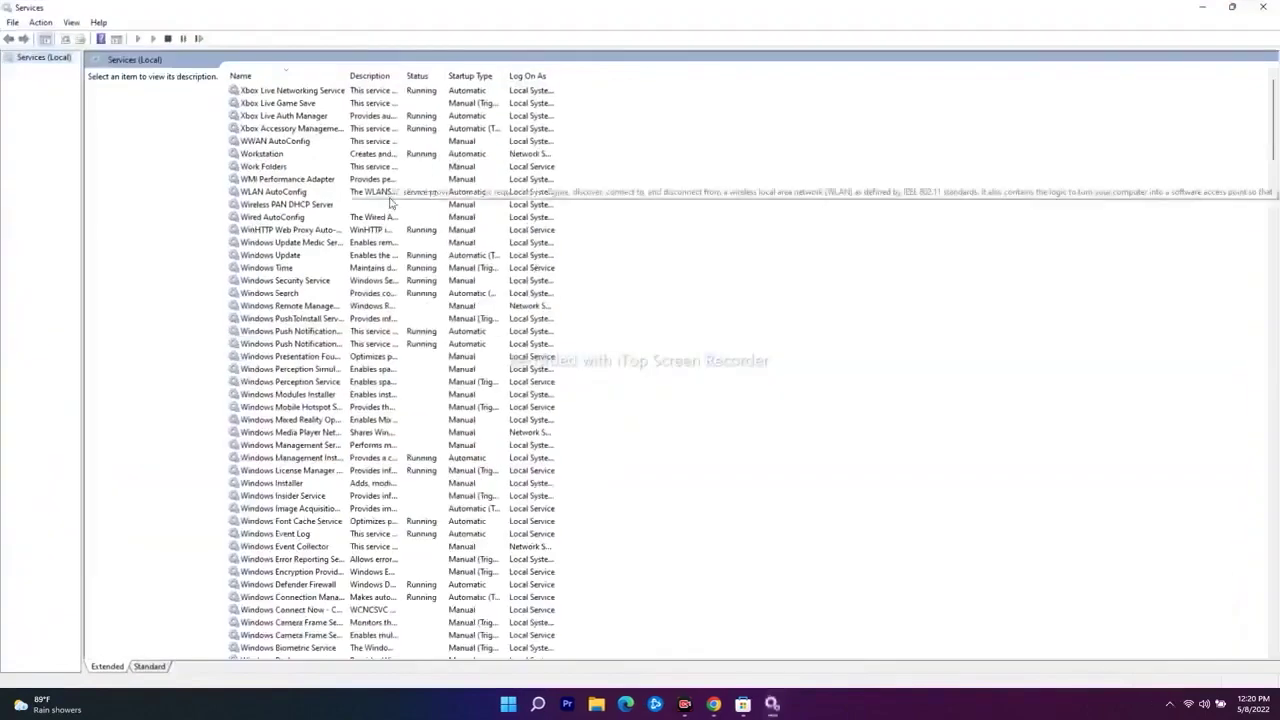
scroll(390, 203, down, 20)
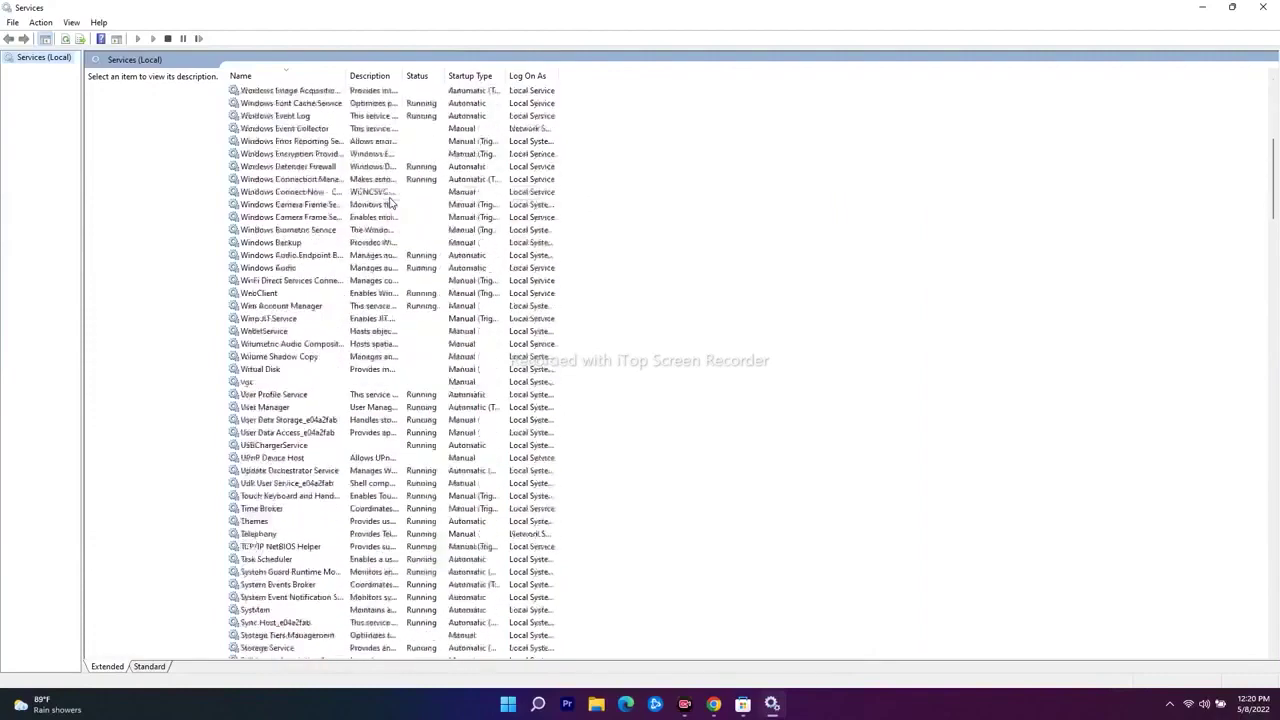
Step: Change IP Helper's startup type to Automatic in its Properties and apply it
scroll(390, 203, down, 20)
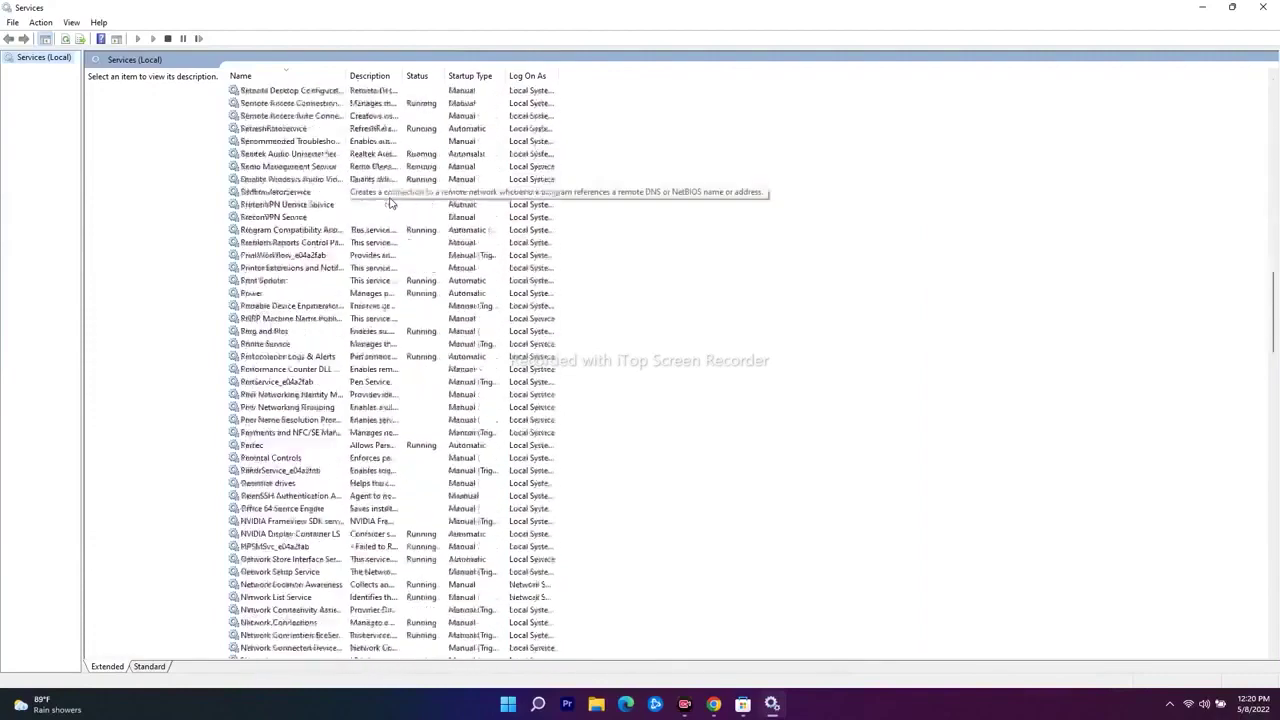
scroll(390, 203, down, 20)
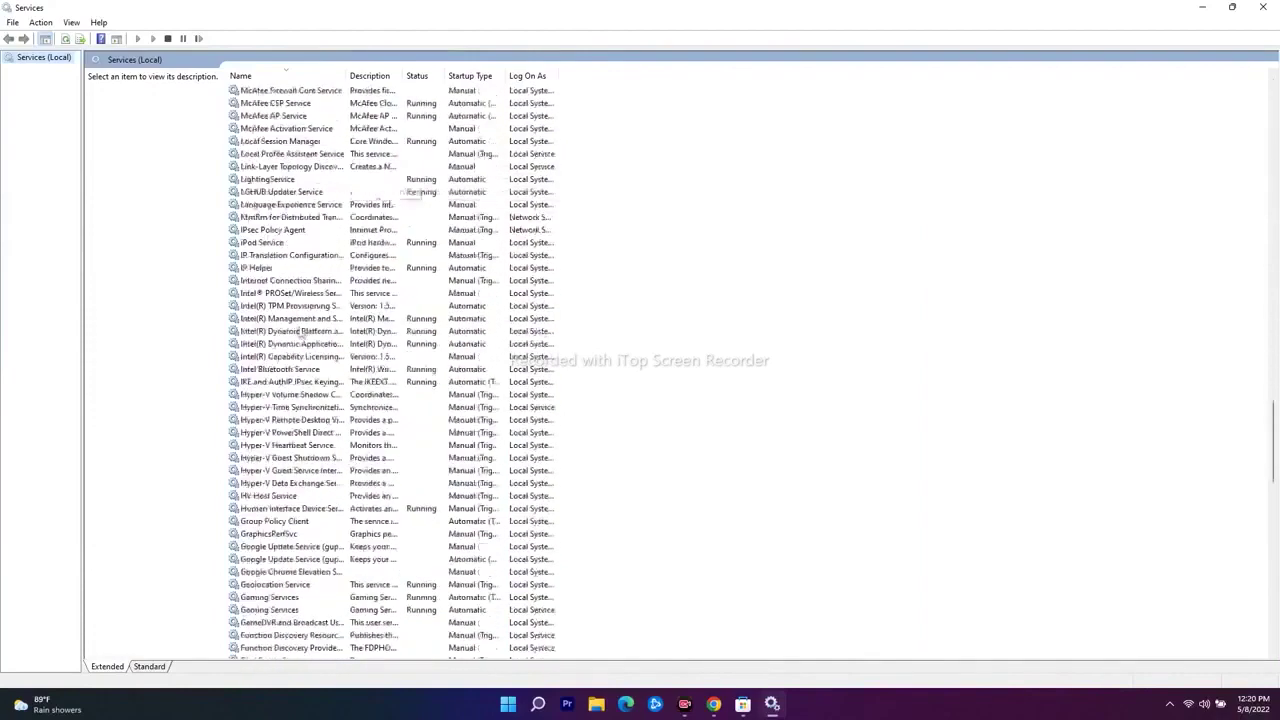
click(268, 270)
right_click(287, 270)
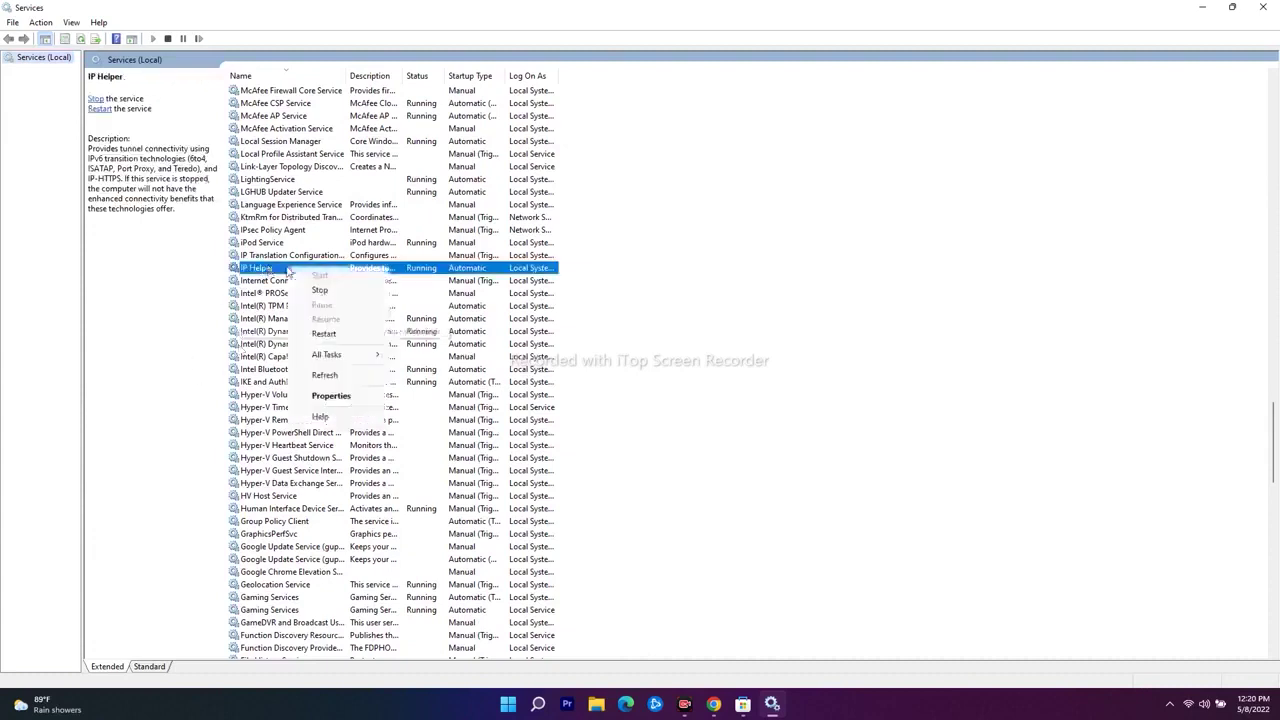
click(344, 396)
click(617, 336)
click(620, 355)
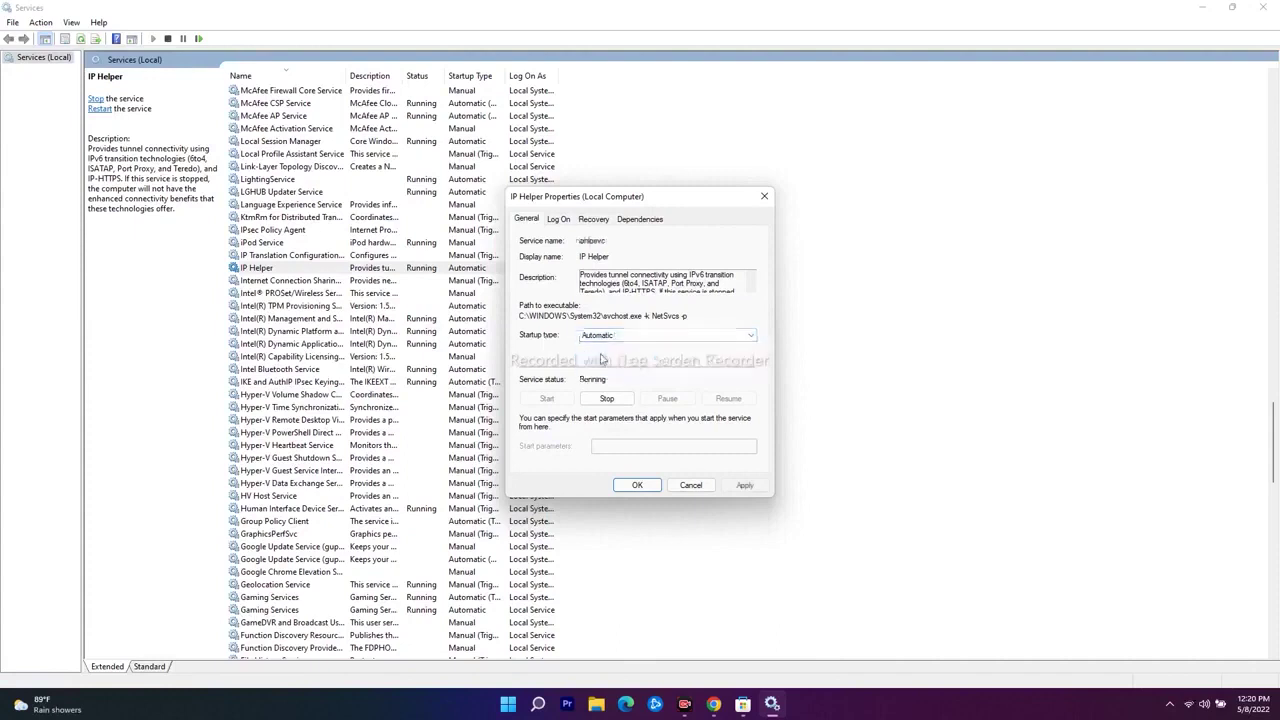
click(758, 484)
click(637, 485)
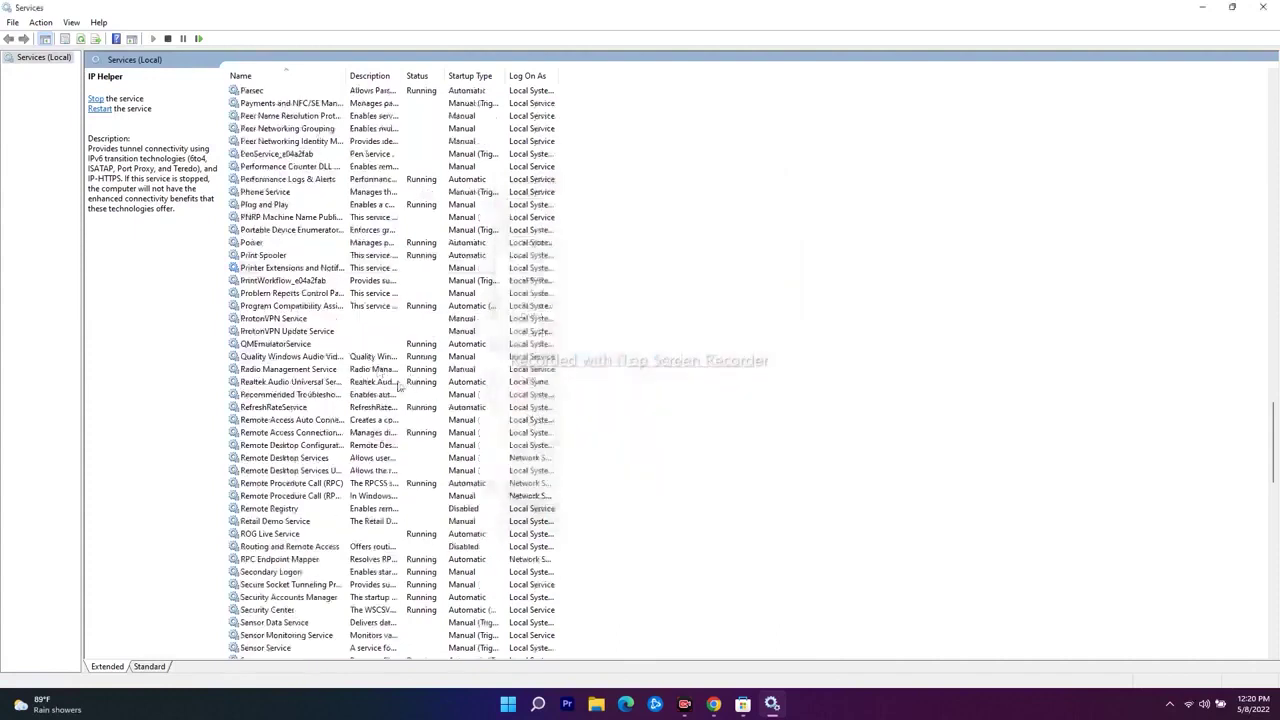
scroll(340, 381, down, 18)
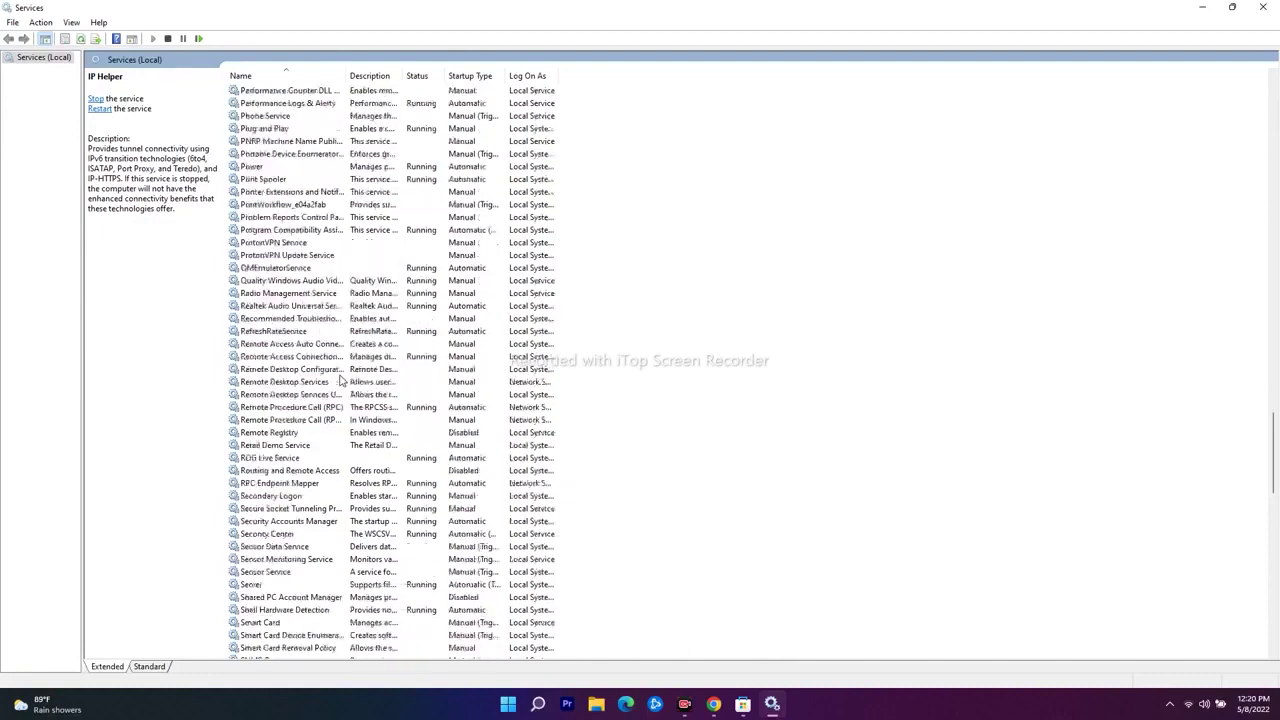
scroll(340, 381, down, 15)
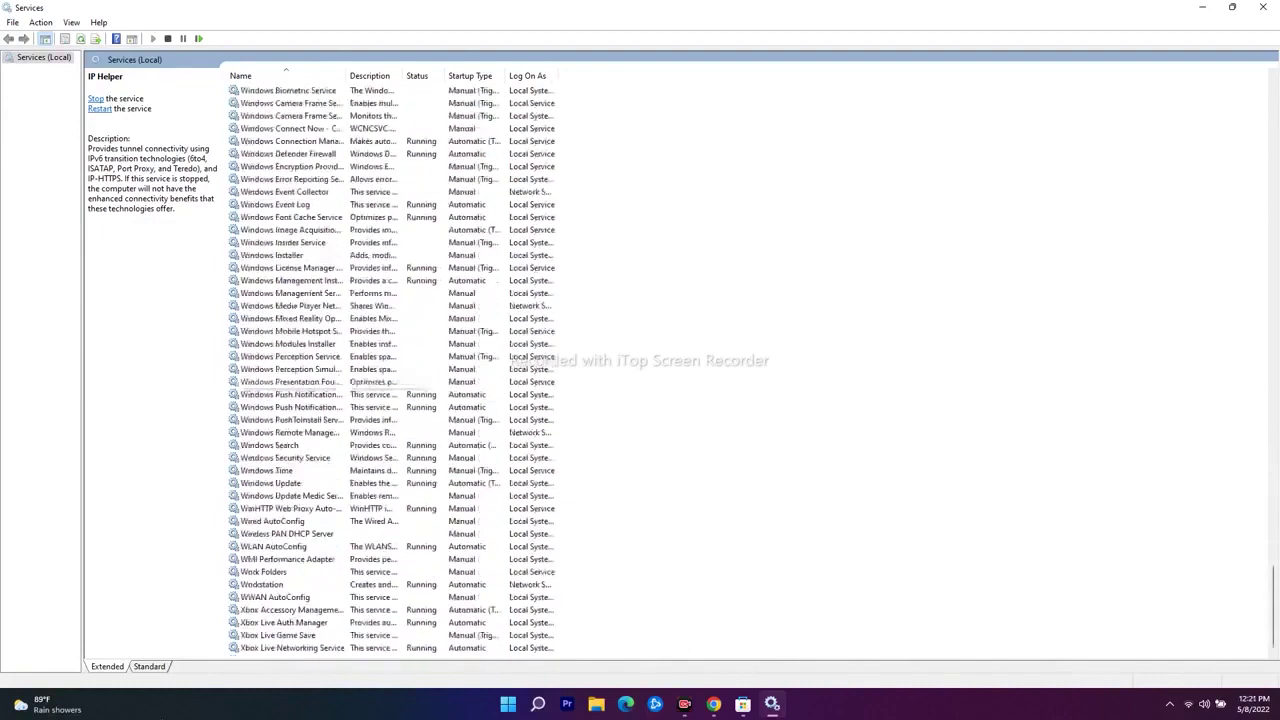
Step: Check Xbox Live Auth Manager's properties and close them unchanged
click(300, 622)
right_click(300, 622)
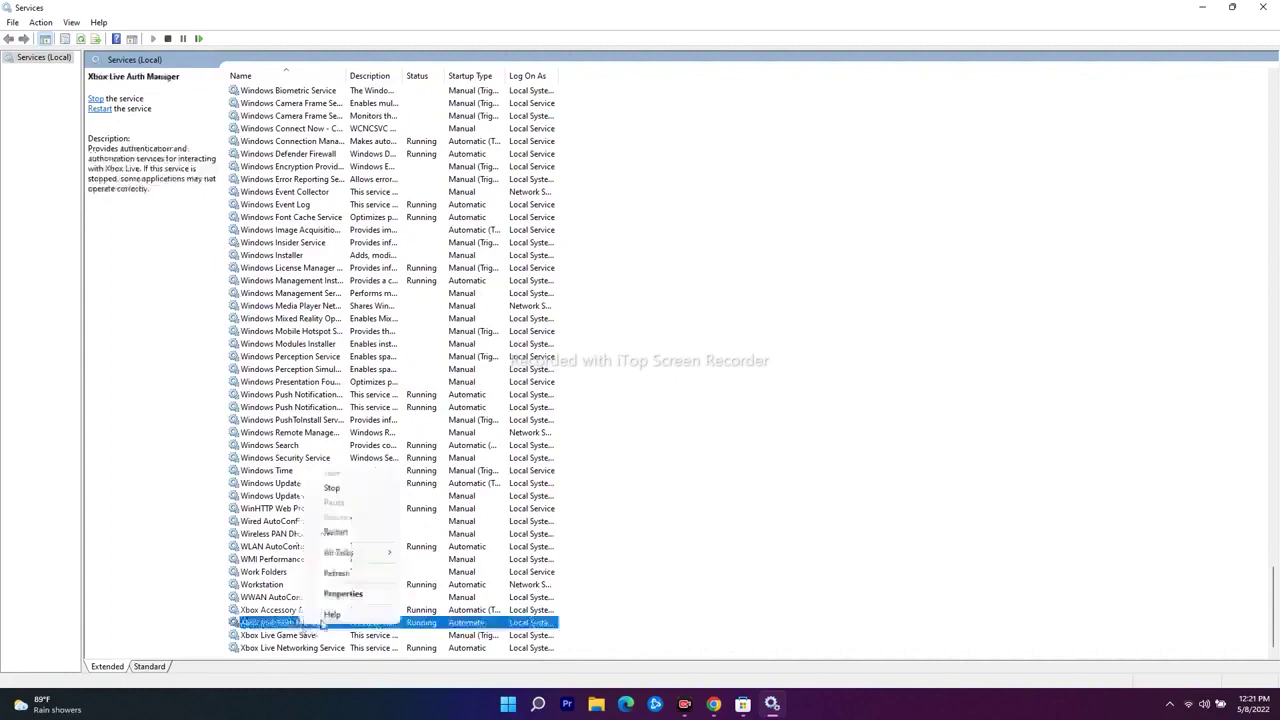
click(340, 600)
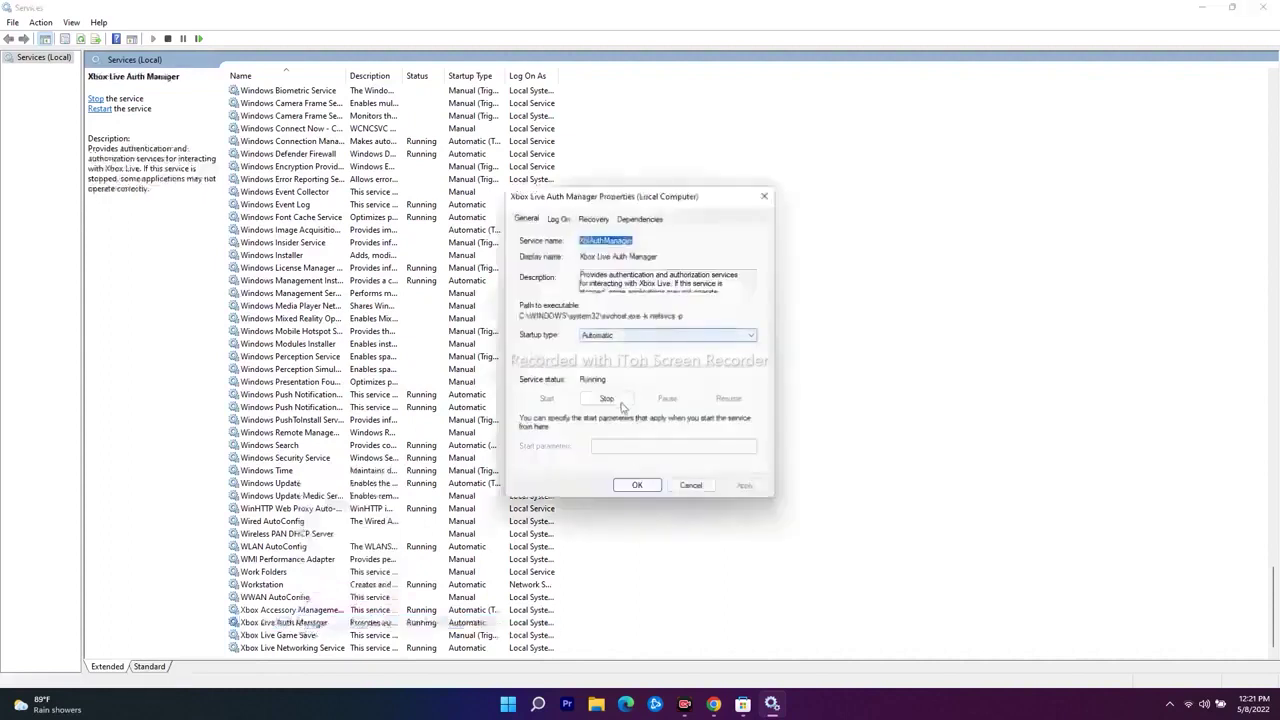
click(636, 485)
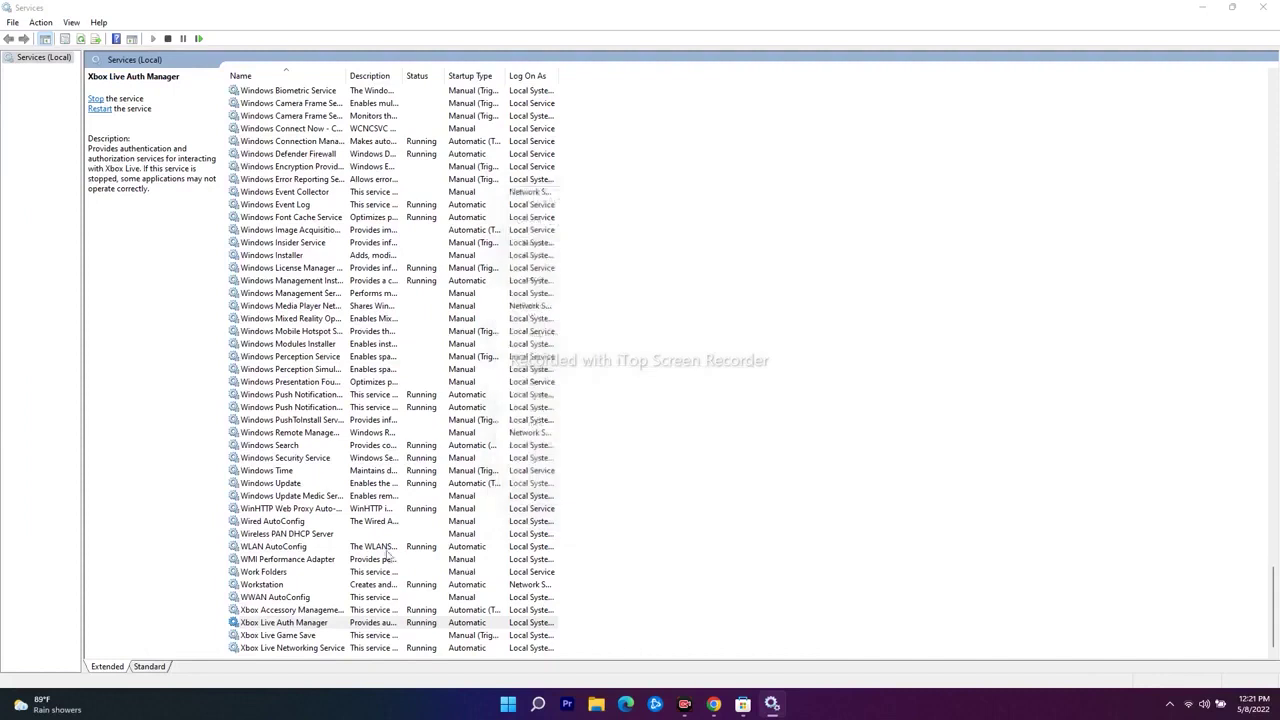
Step: Set Xbox Live Game Save to Automatic startup, start it, and apply
right_click(318, 634)
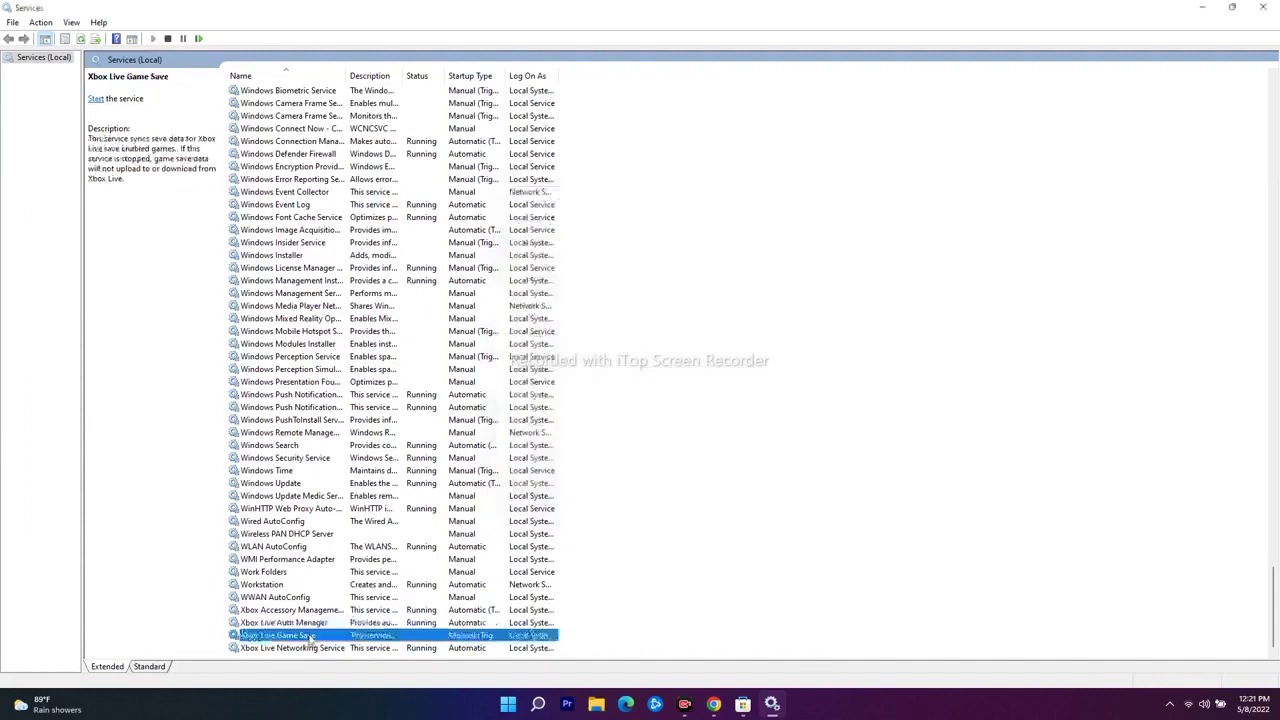
click(355, 605)
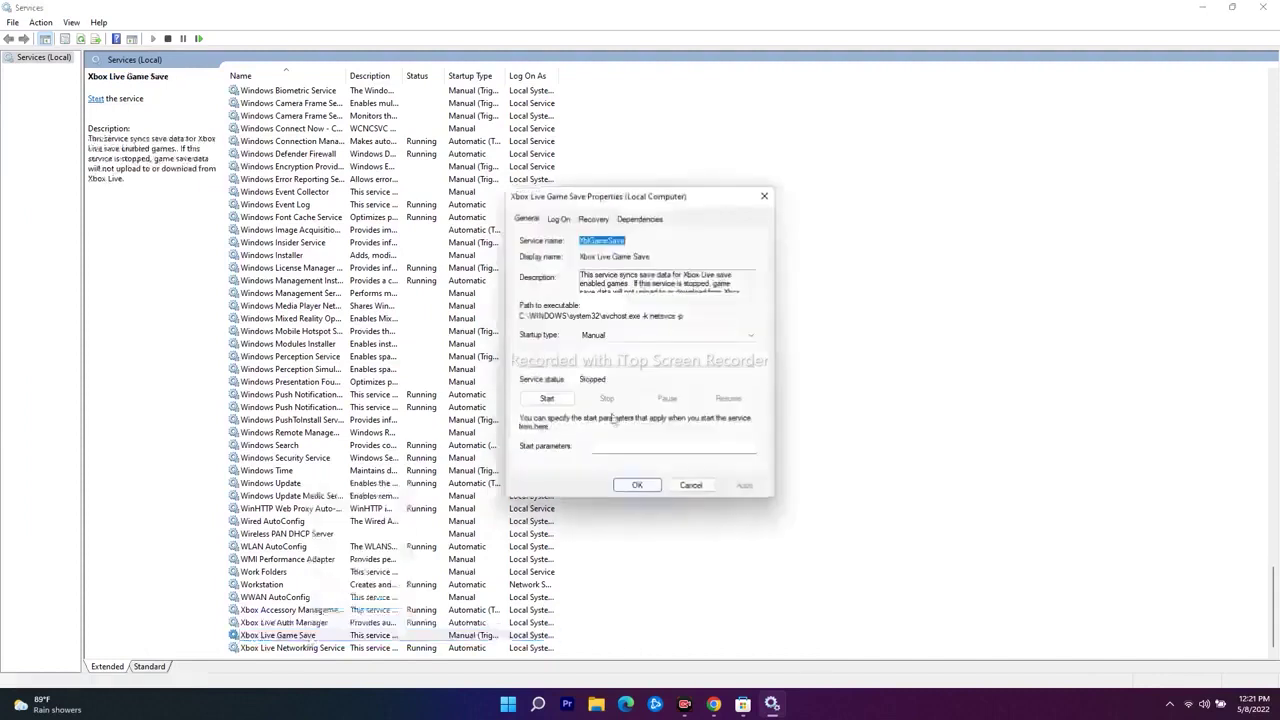
click(624, 336)
click(620, 356)
click(547, 398)
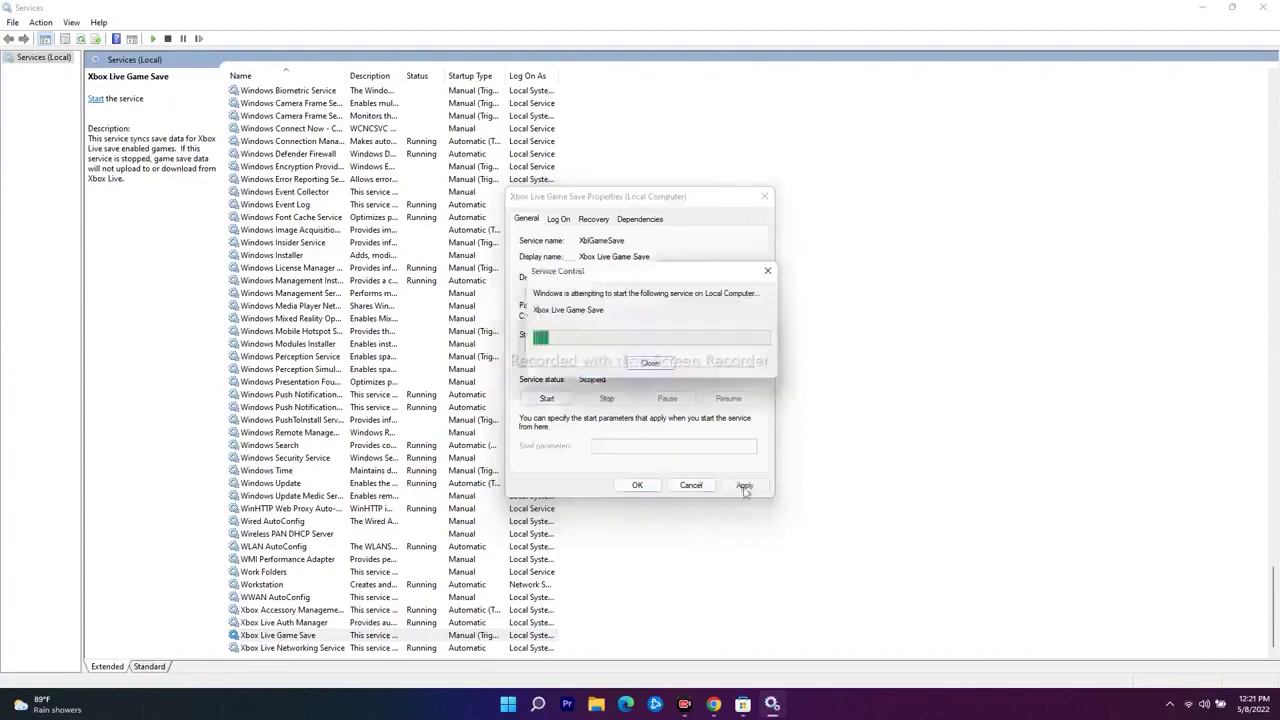
click(744, 486)
click(636, 486)
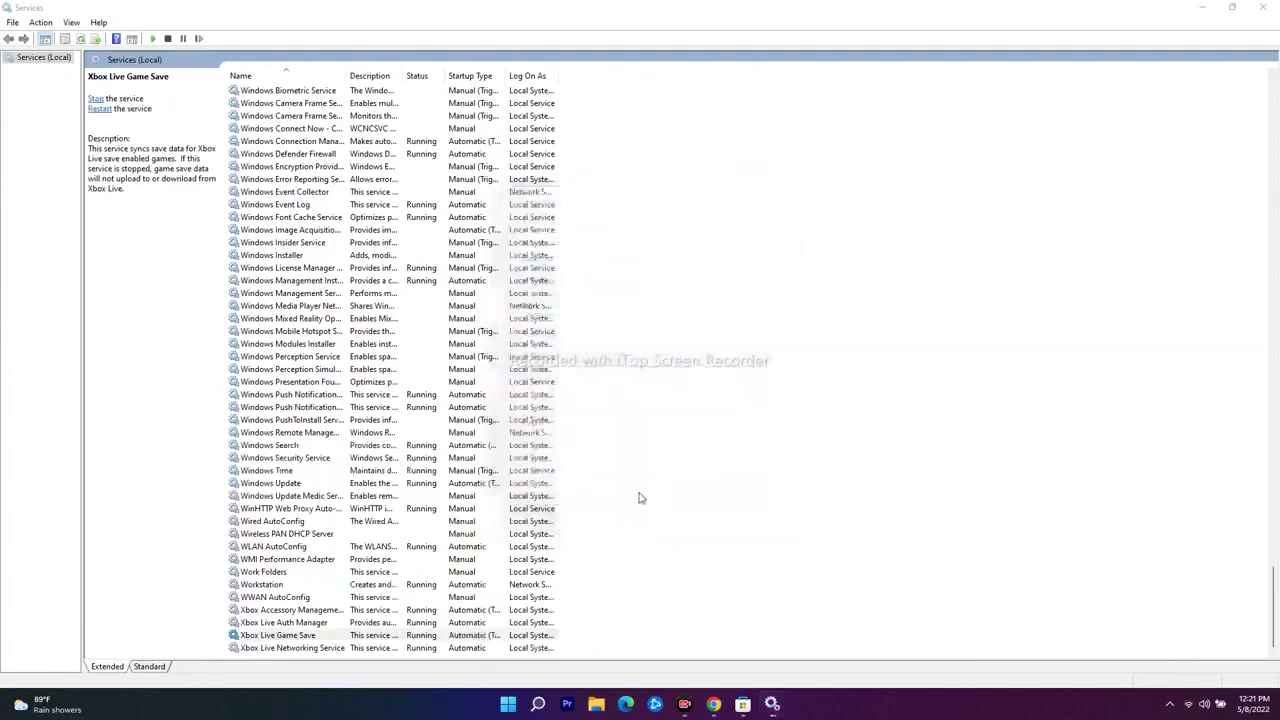
Step: Check Xbox Live Networking Service's properties unchanged, then close the Services console
click(296, 648)
right_click(336, 650)
click(376, 620)
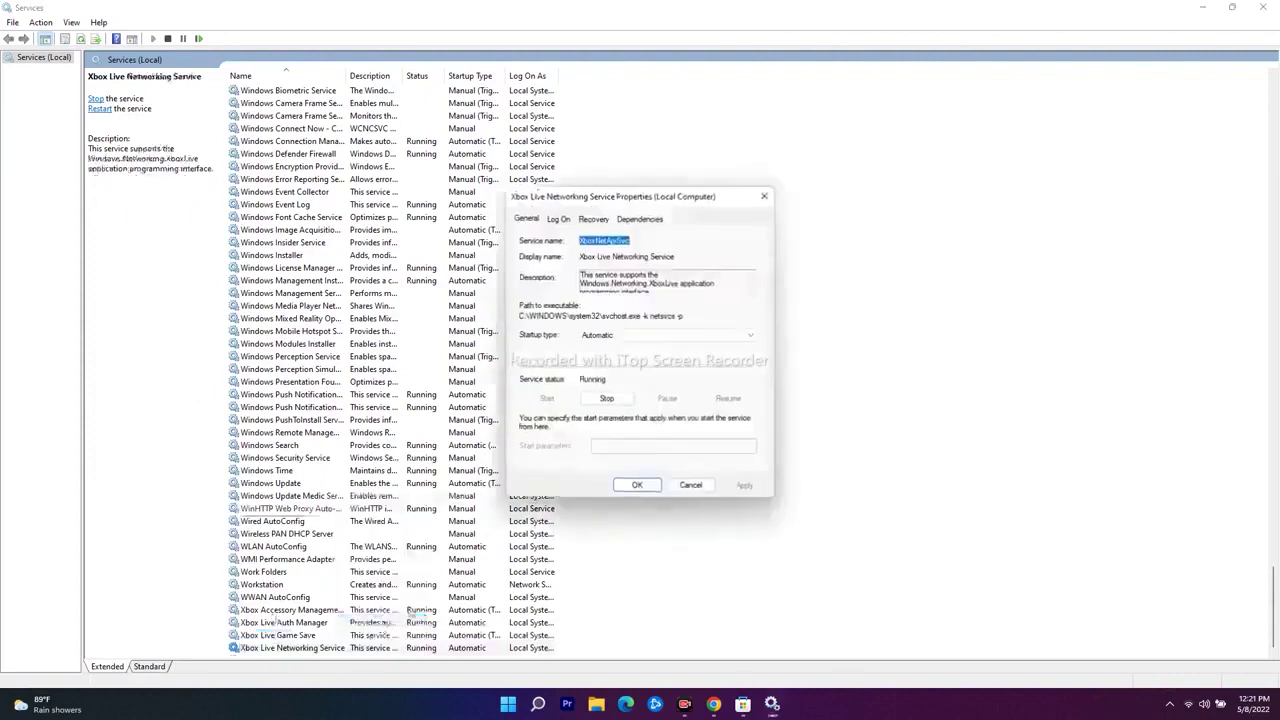
click(691, 486)
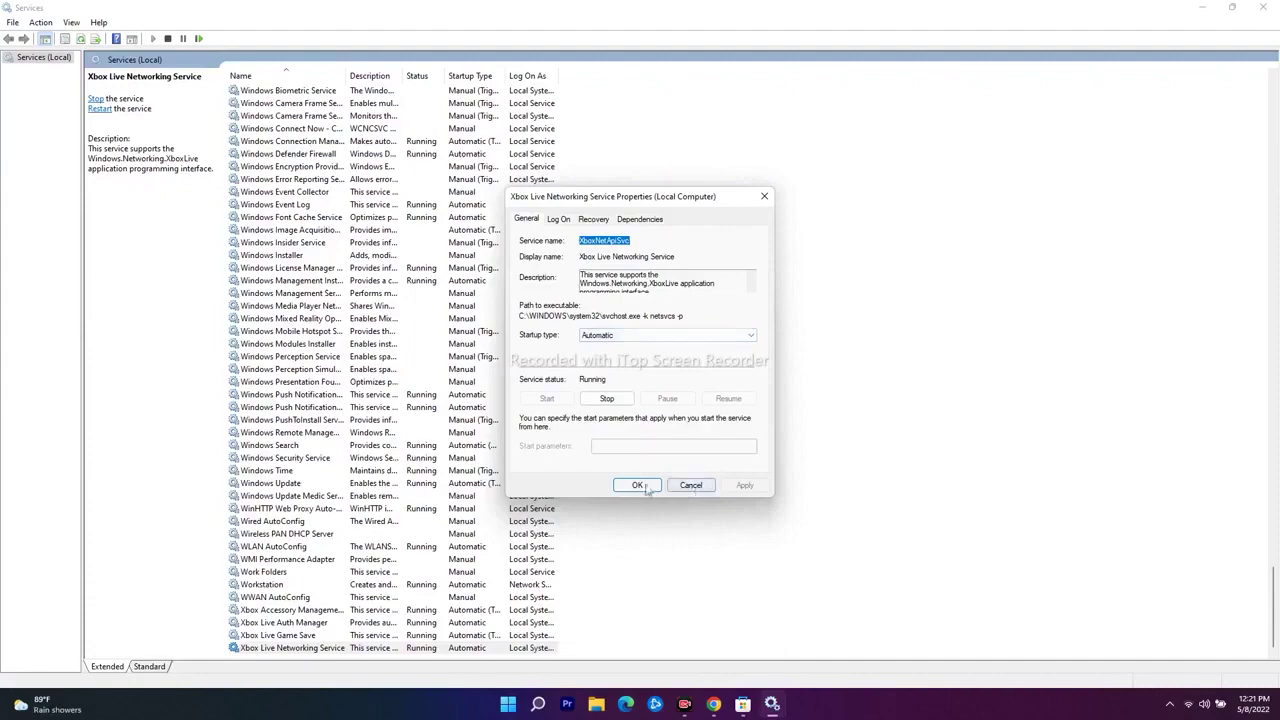
scroll(322, 580, up, 20)
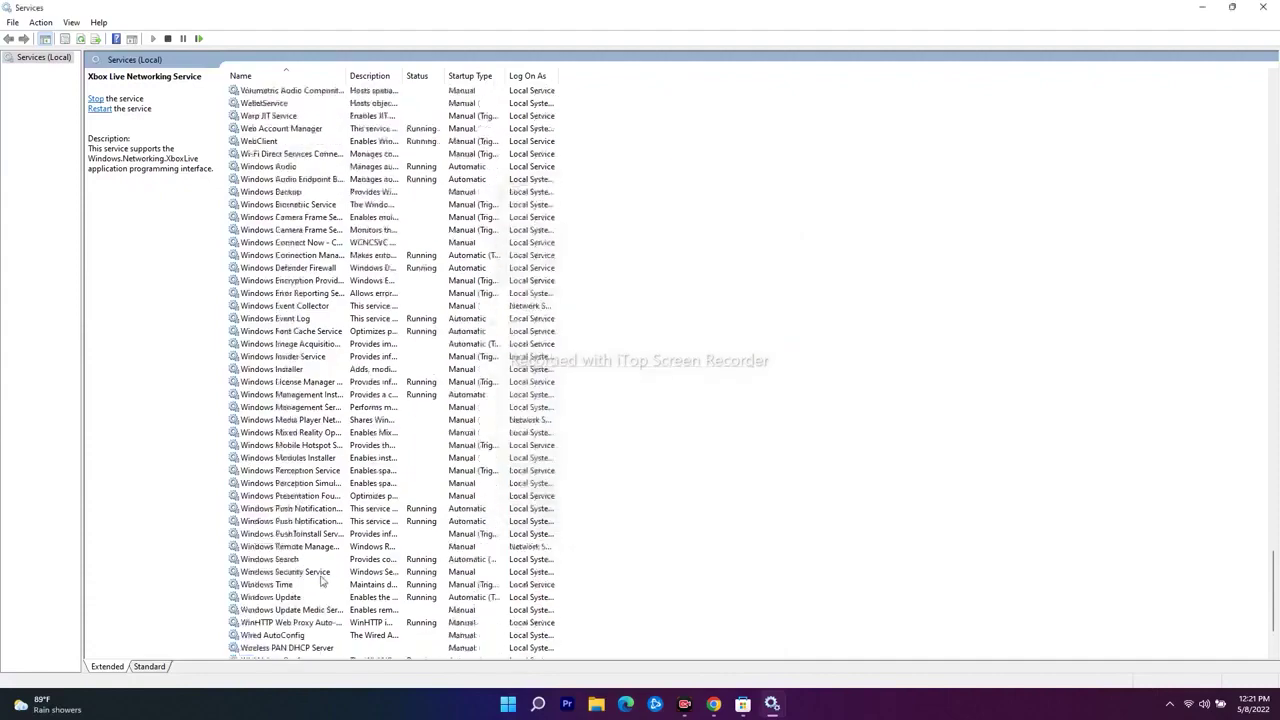
scroll(322, 580, up, 15)
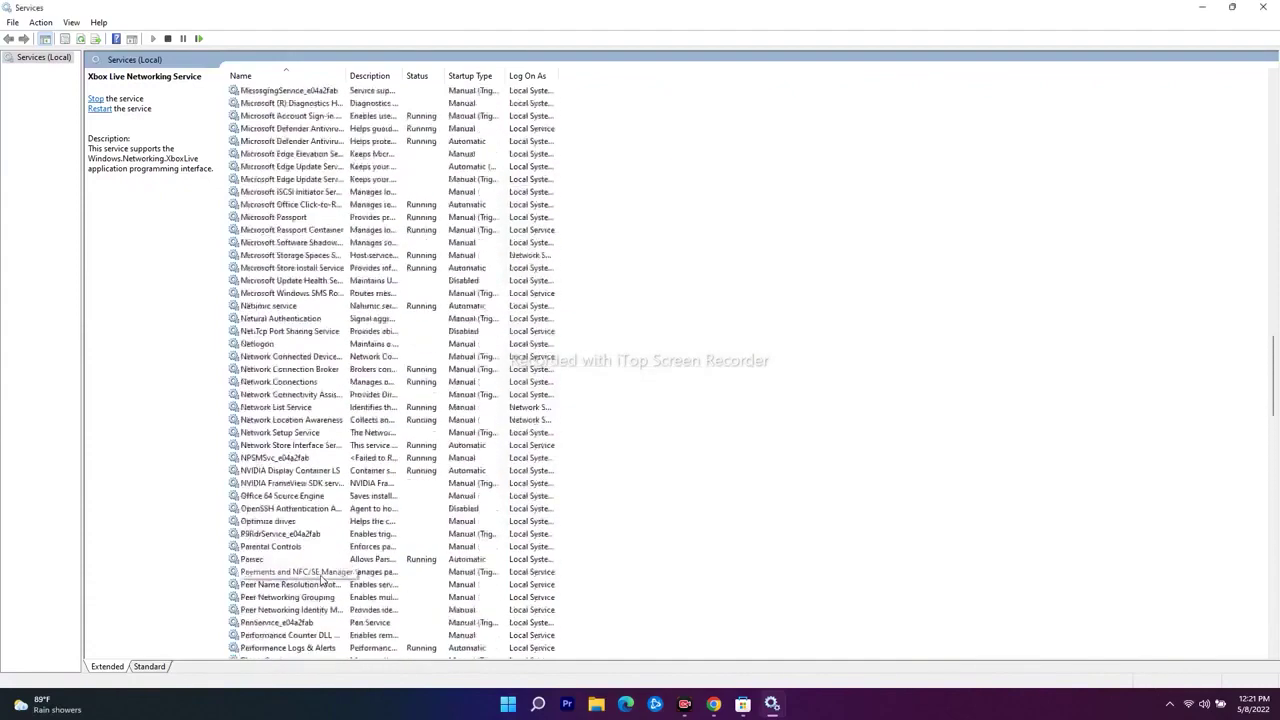
click(1263, 7)
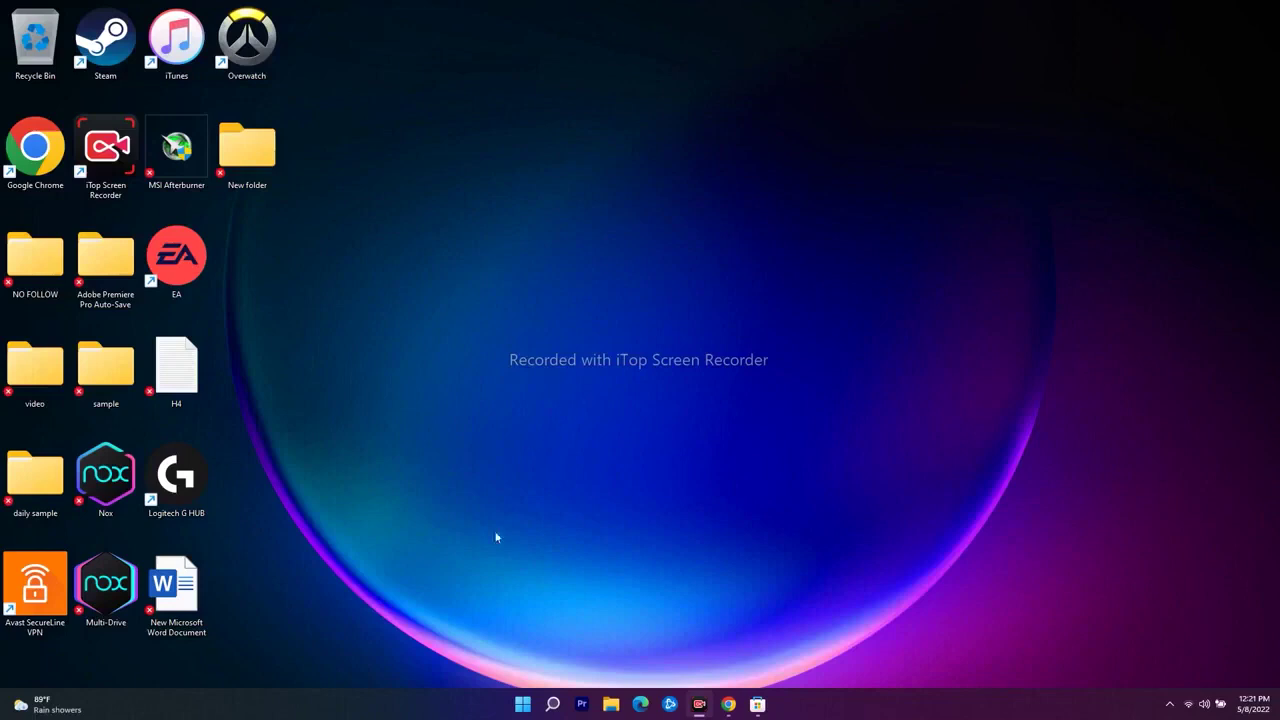
Step: Search 'settings', run Check for updates on the Windows Update page, then minimize Settings
click(552, 704)
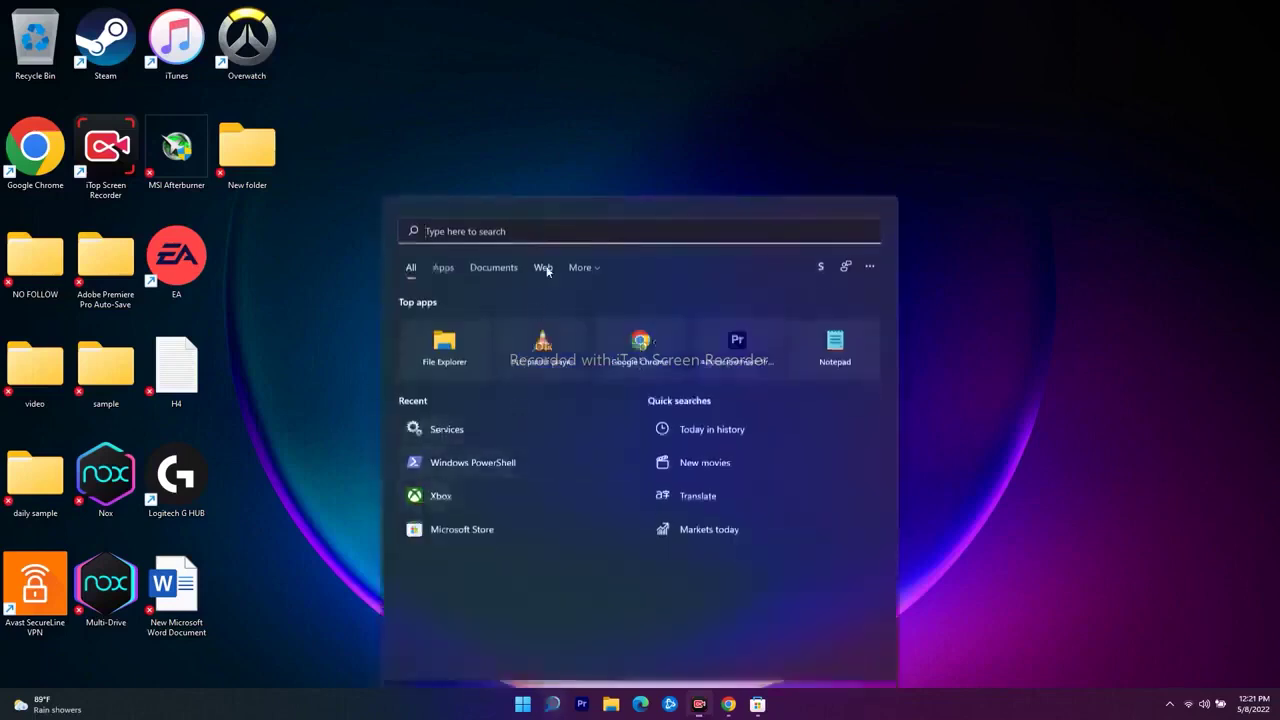
text(settings)
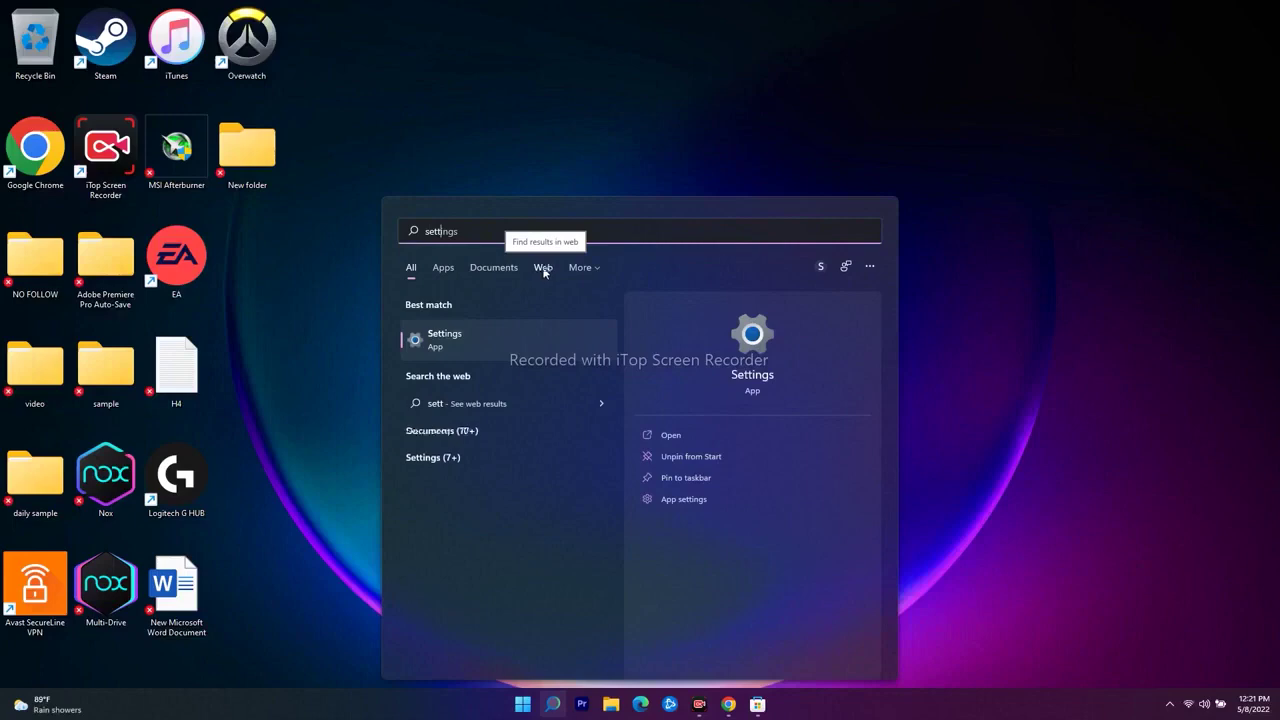
click(508, 322)
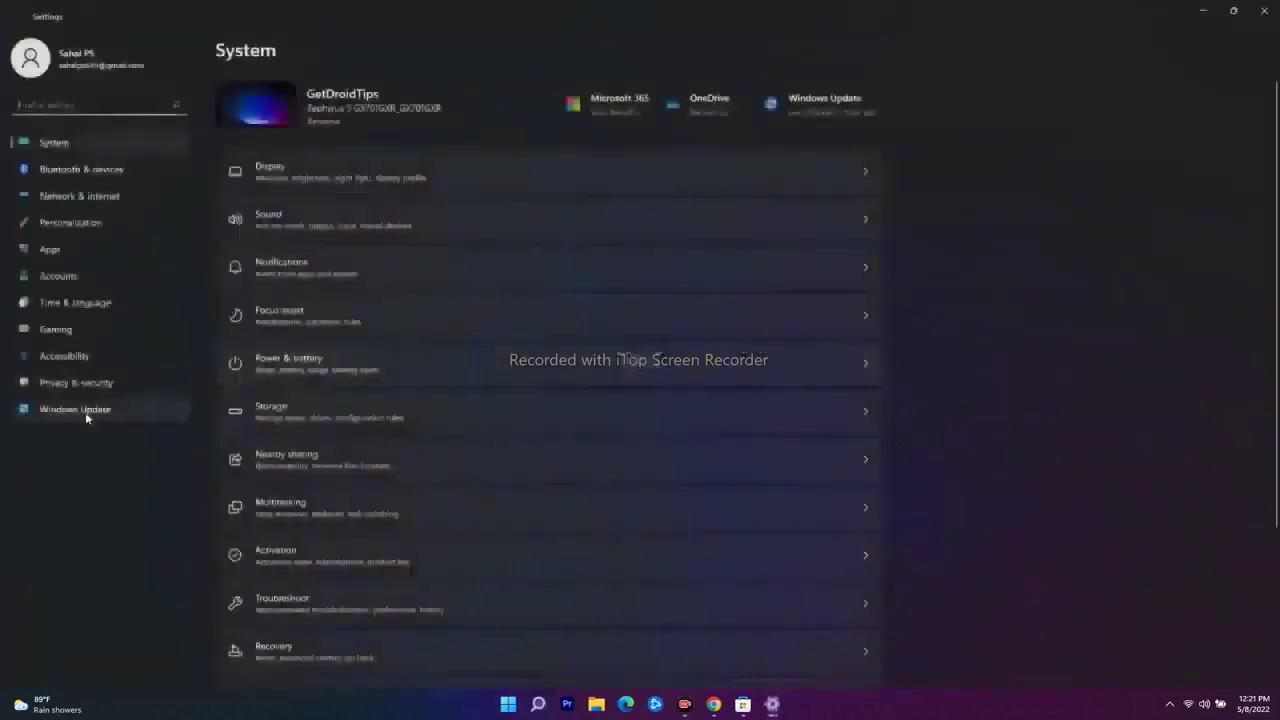
click(90, 412)
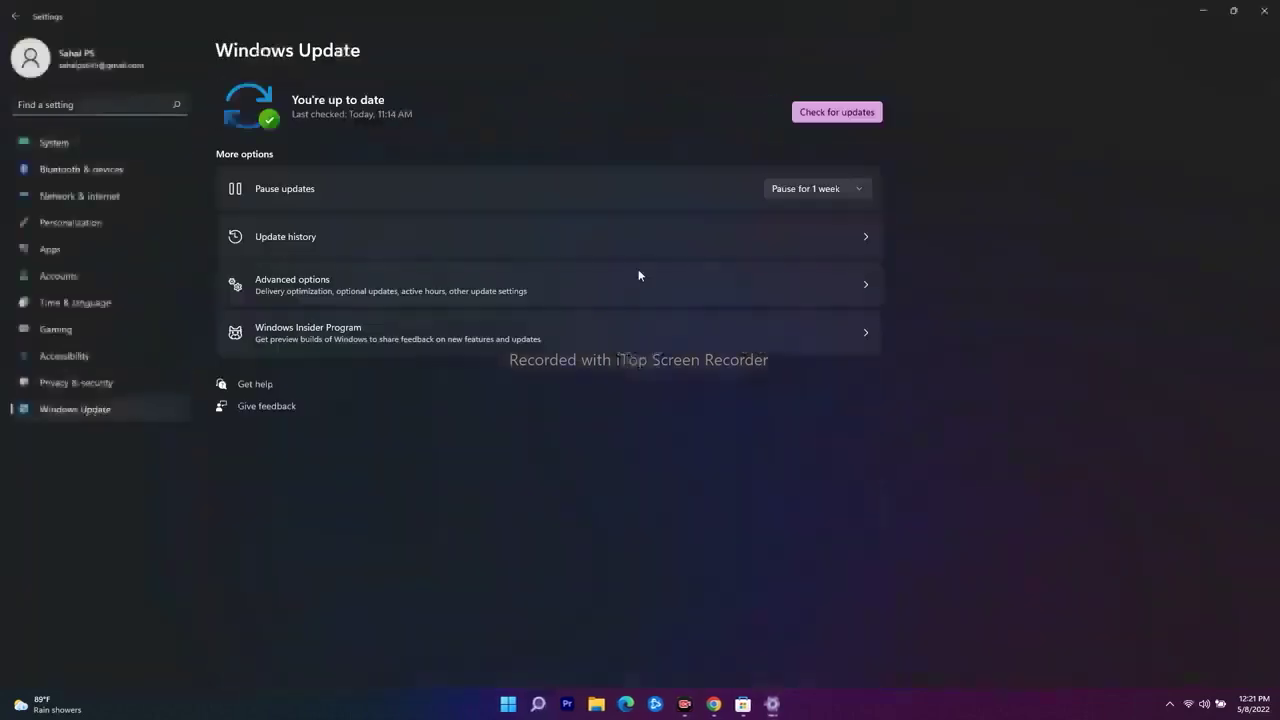
click(848, 116)
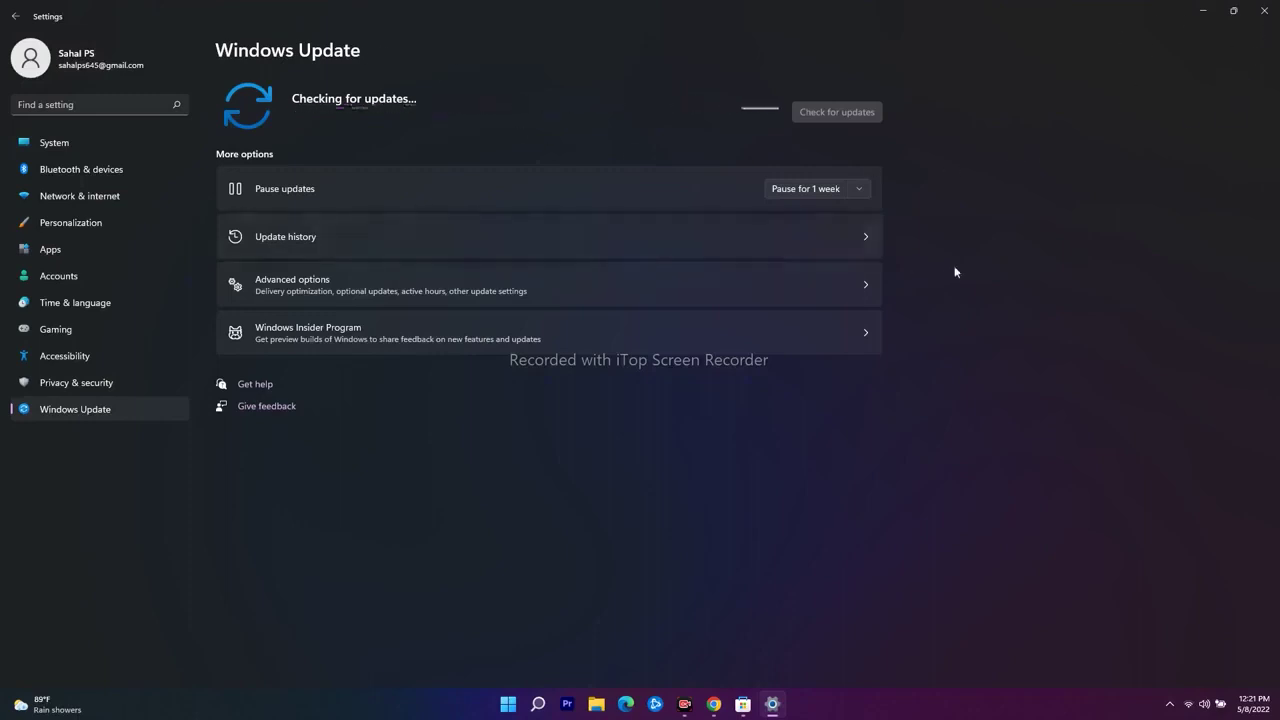
click(1193, 14)
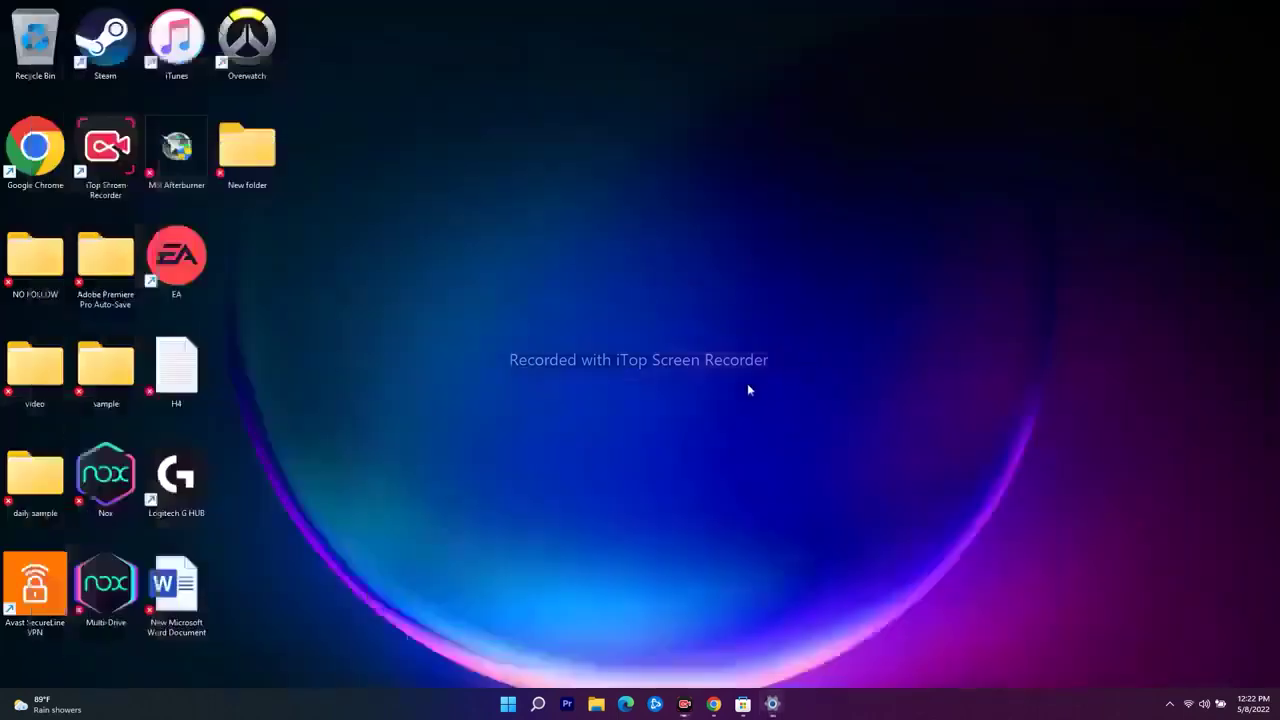
Step: Run WSRESET from search, then minimize the WSReset console and the reopened Microsoft Store
click(538, 704)
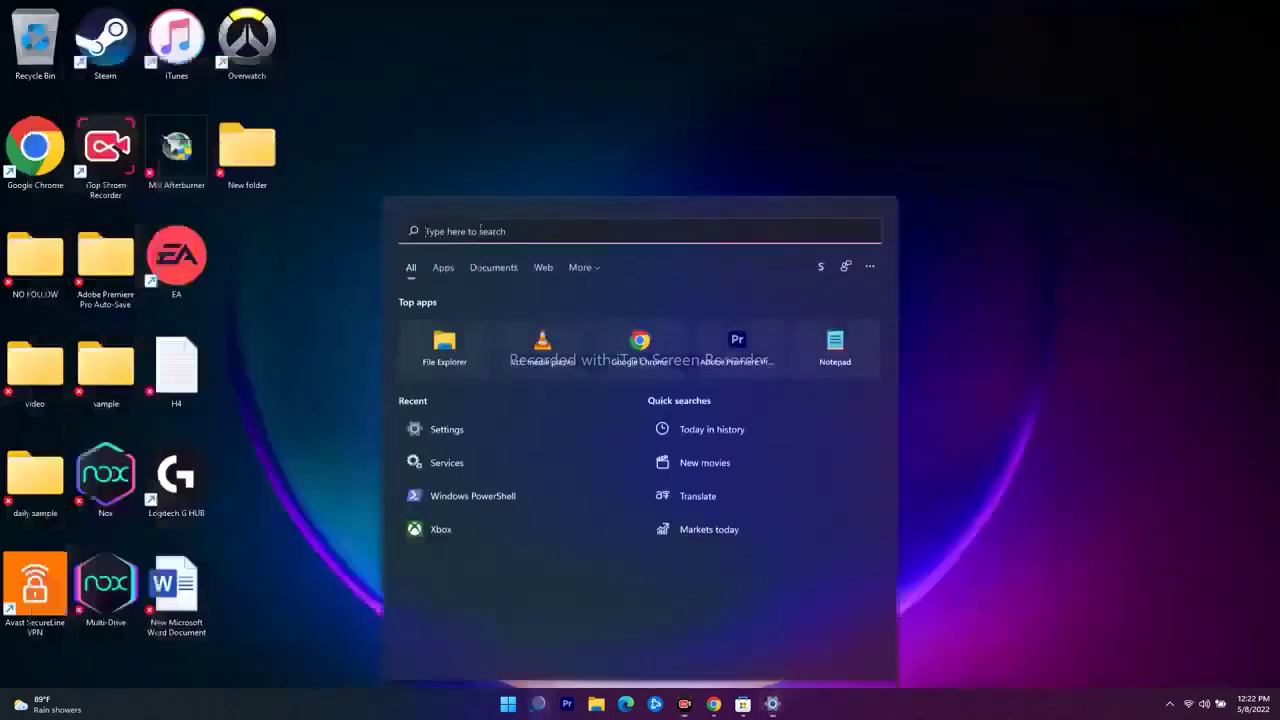
text(W)
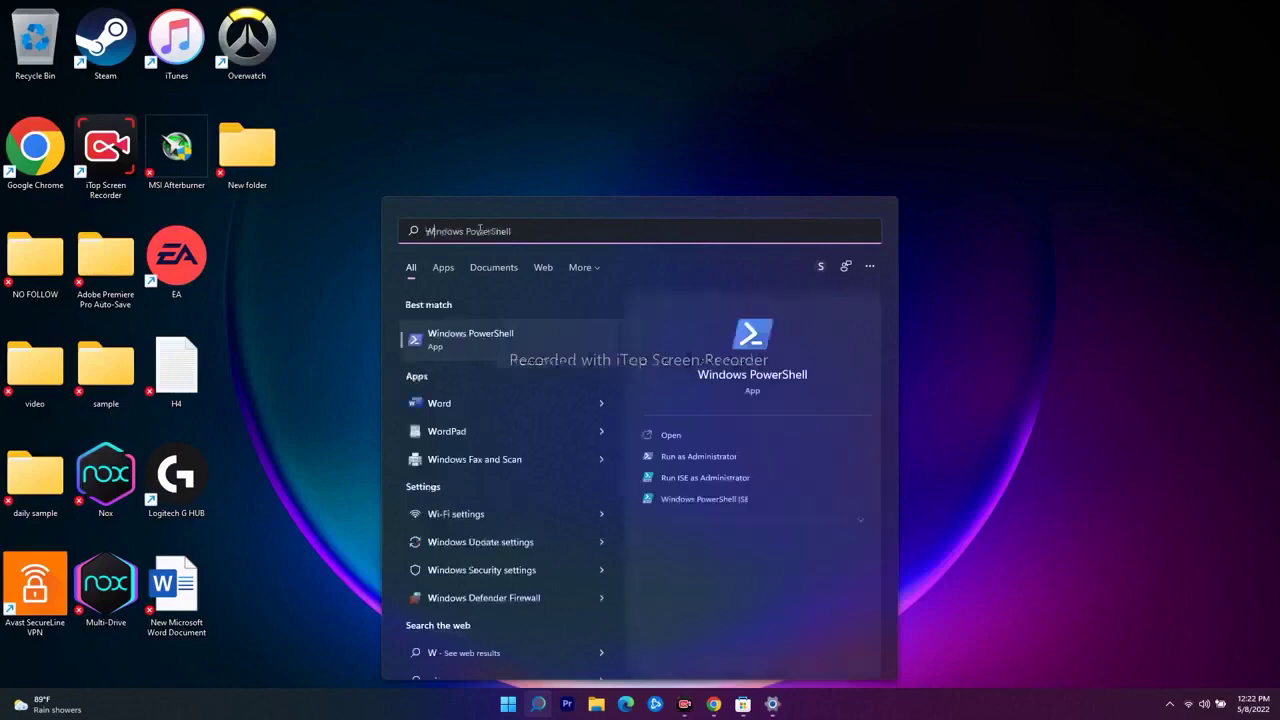
text(SRESET)
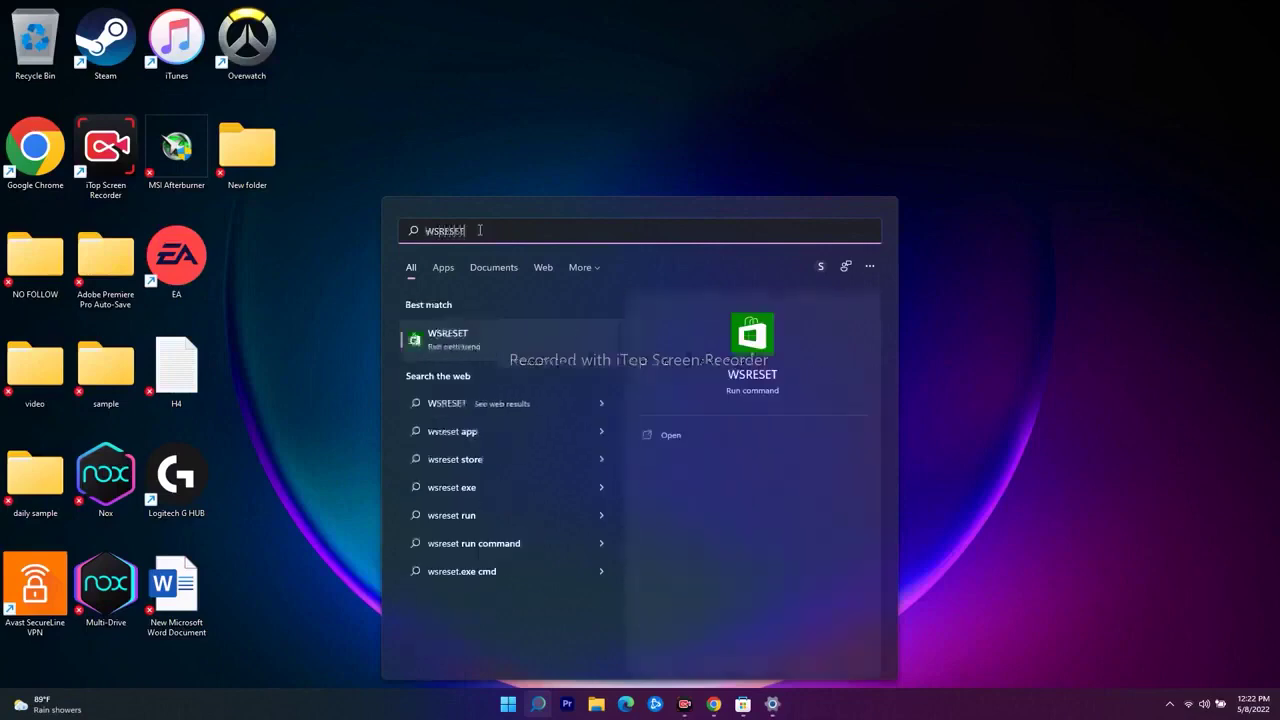
click(518, 345)
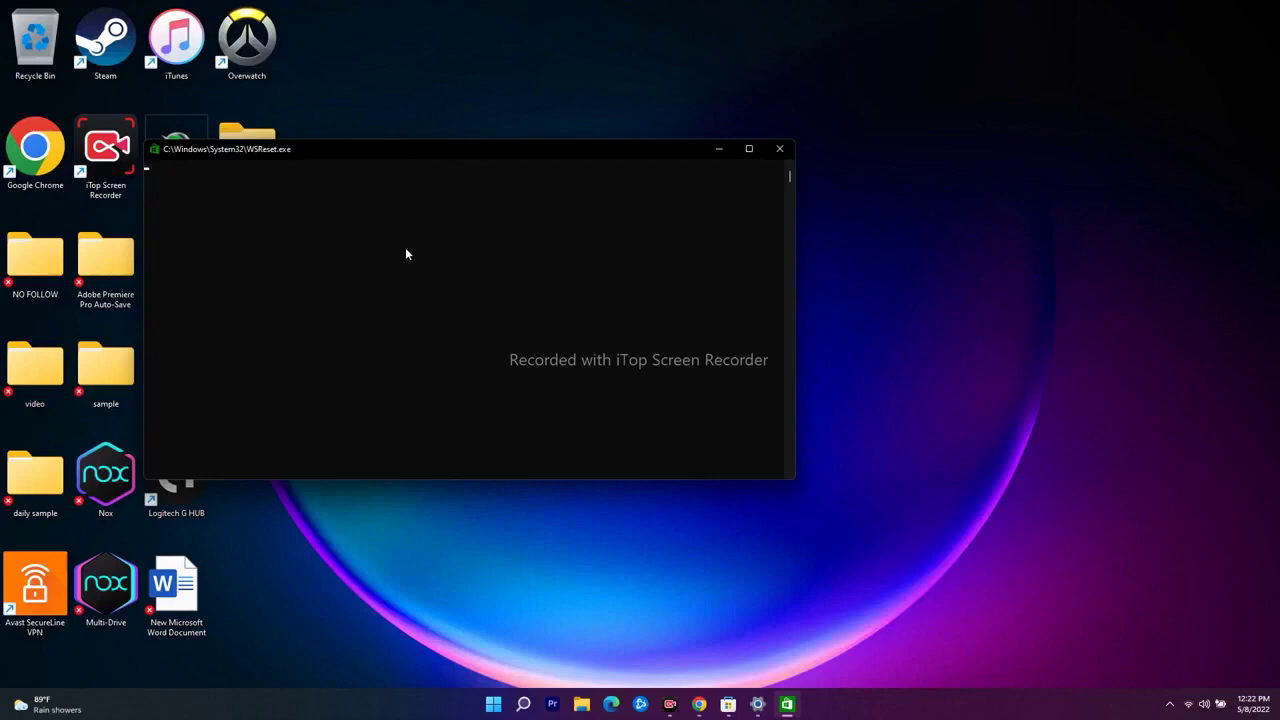
click(729, 153)
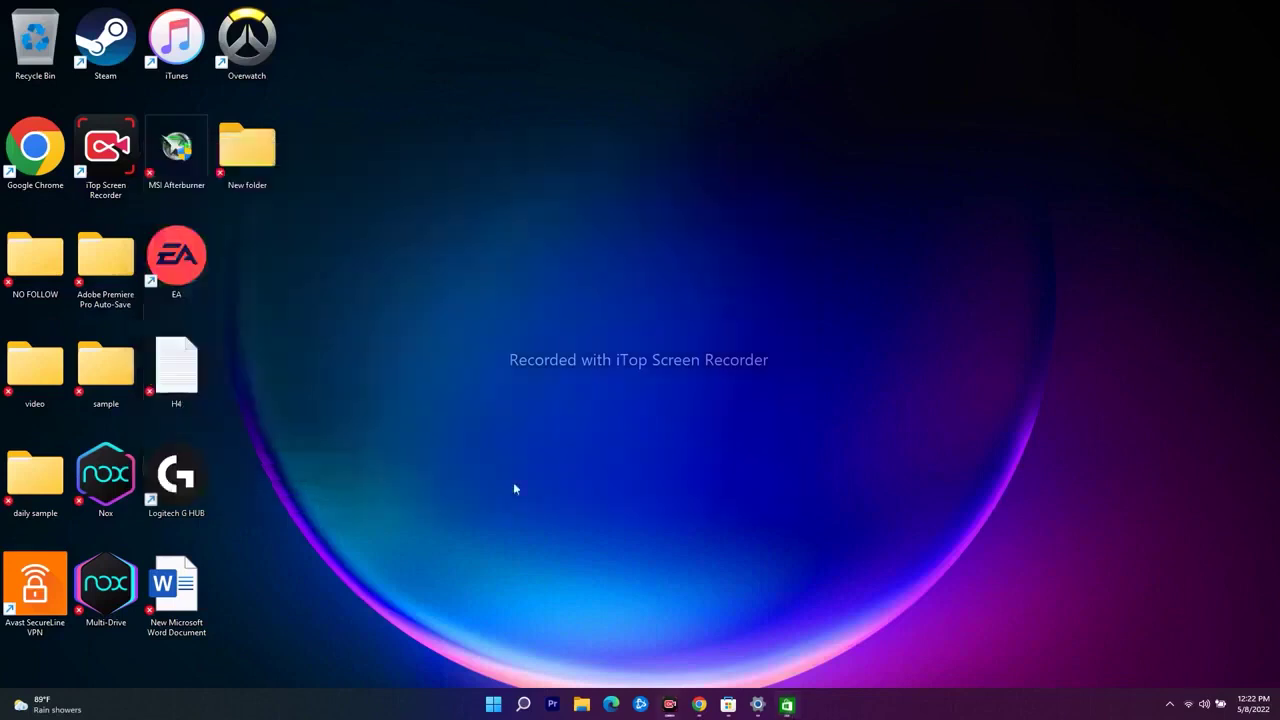
click(493, 704)
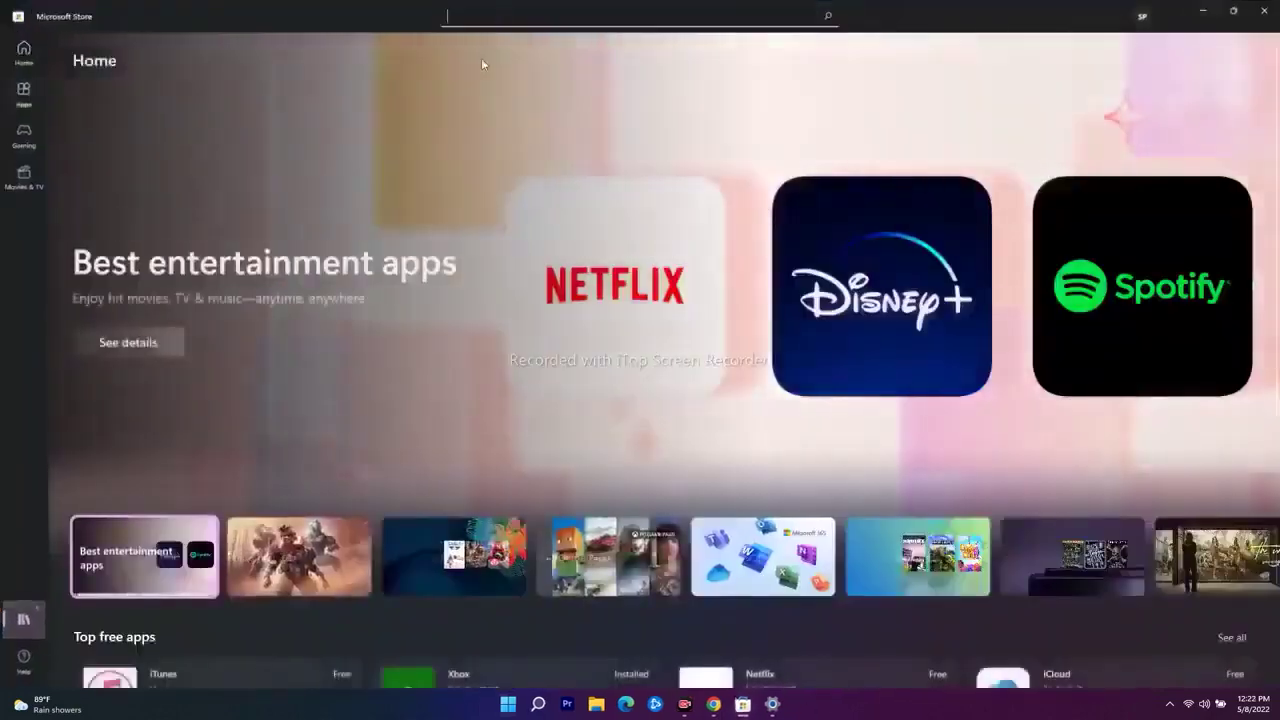
click(1203, 10)
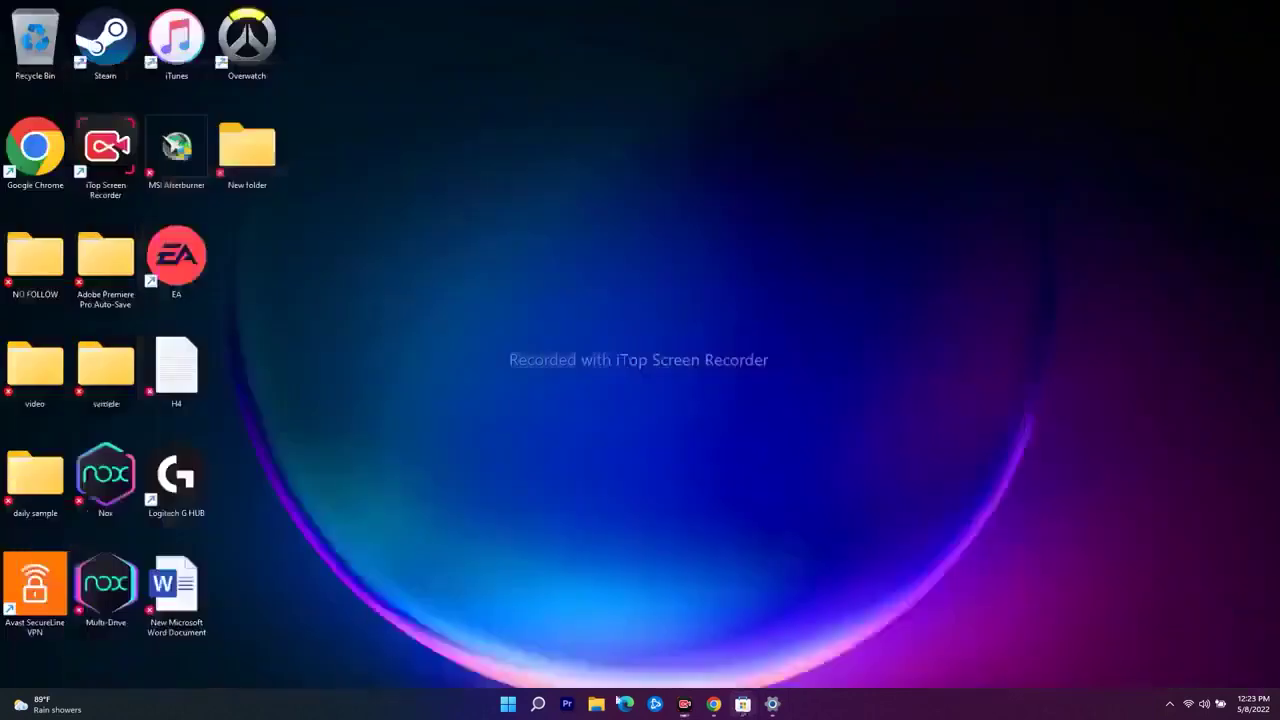
Step: Open and dismiss the Start power menu, then restore Chrome showing the video's fix steps
click(516, 708)
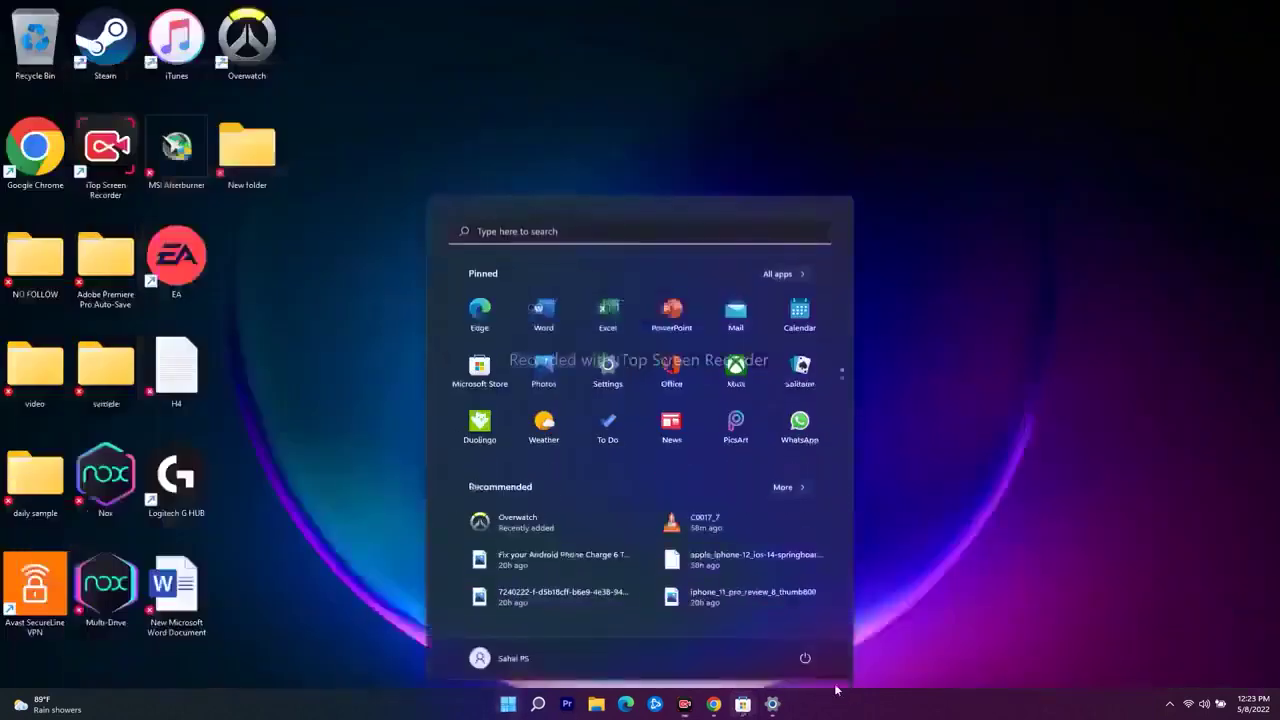
click(805, 658)
click(1058, 501)
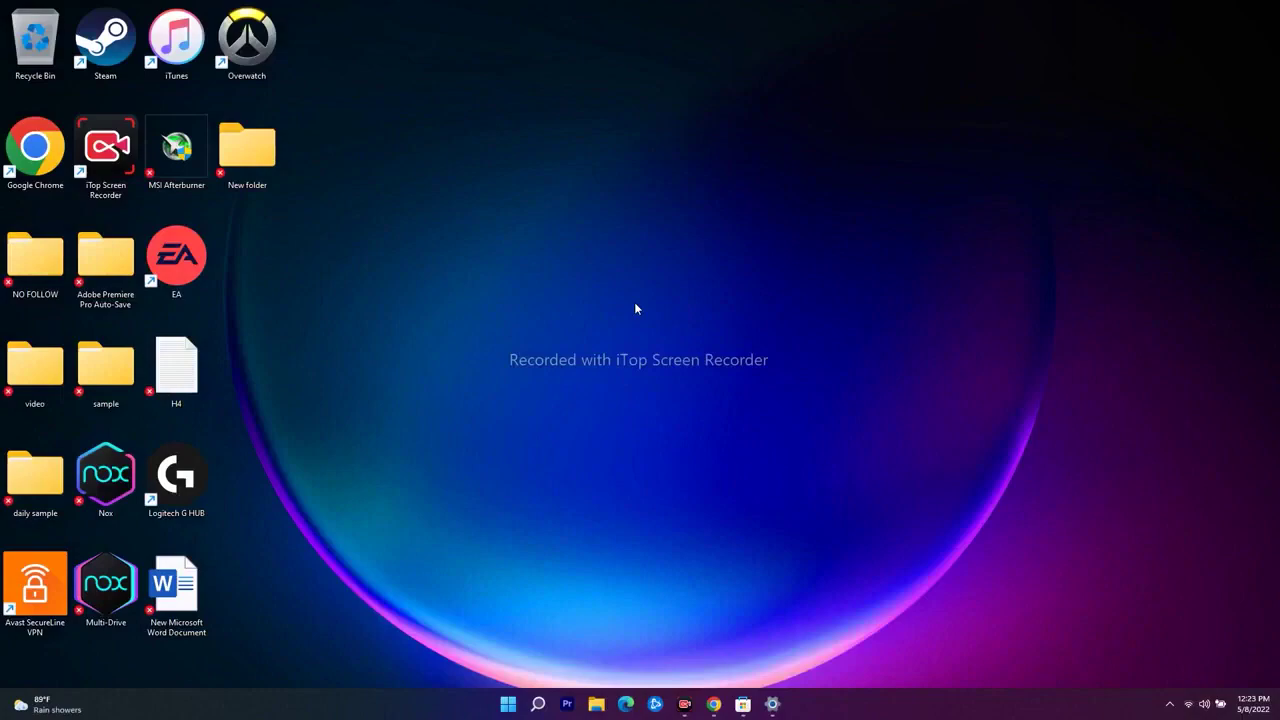
click(713, 704)
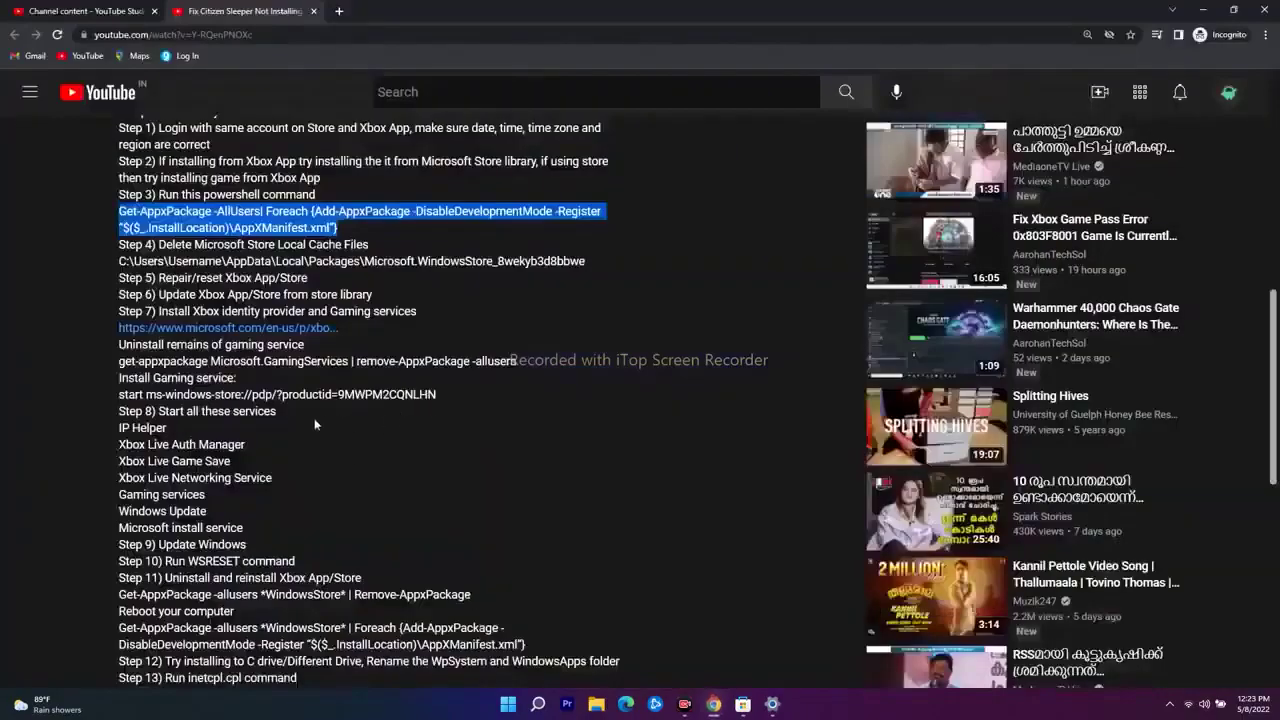
Step: Open the Download Windows 10 and Download Windows 11 links in new tabs
scroll(335, 416, down, 2)
right_click(320, 580)
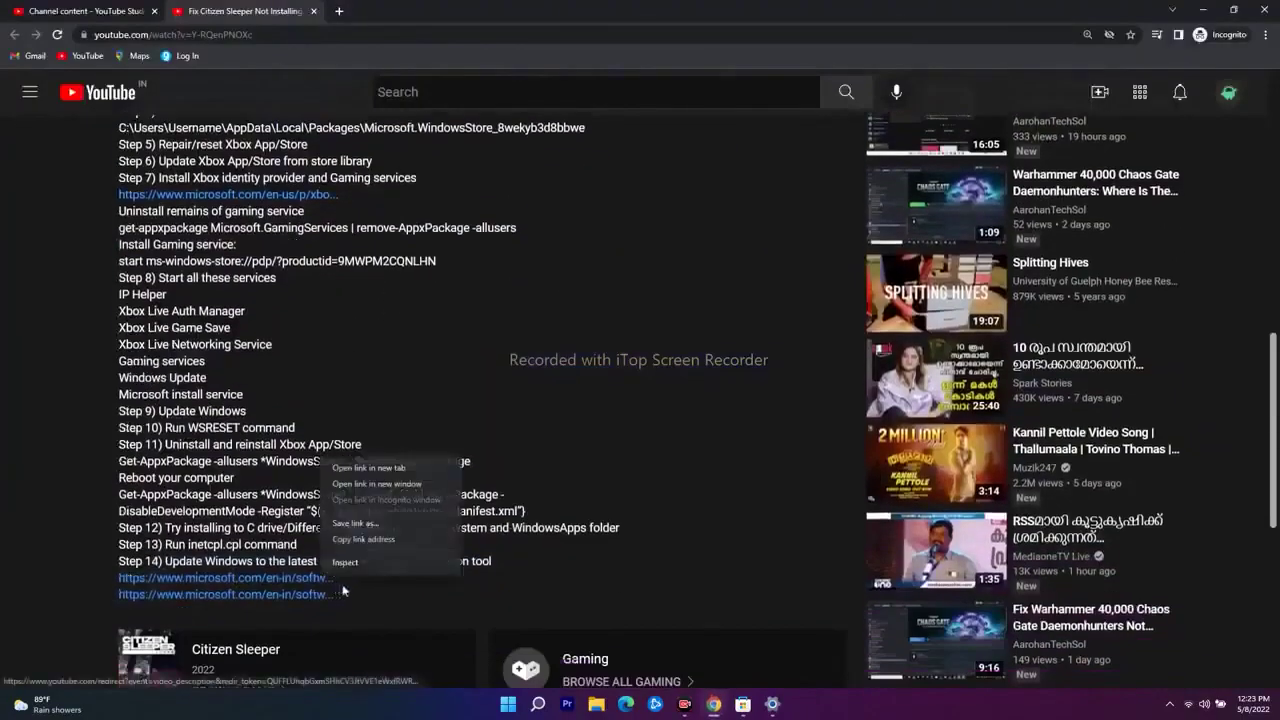
click(369, 468)
right_click(262, 593)
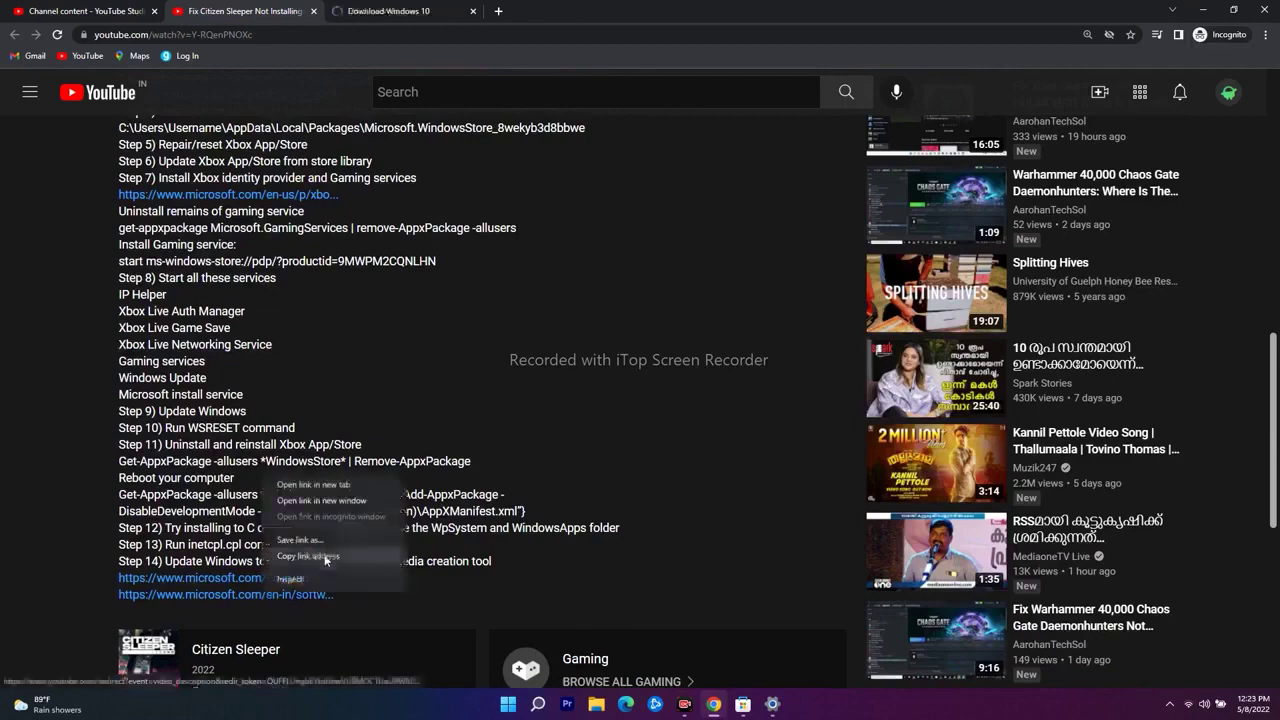
click(342, 488)
Step: Review both download pages, minimize Chrome, and bring back the Microsoft Store window
click(405, 11)
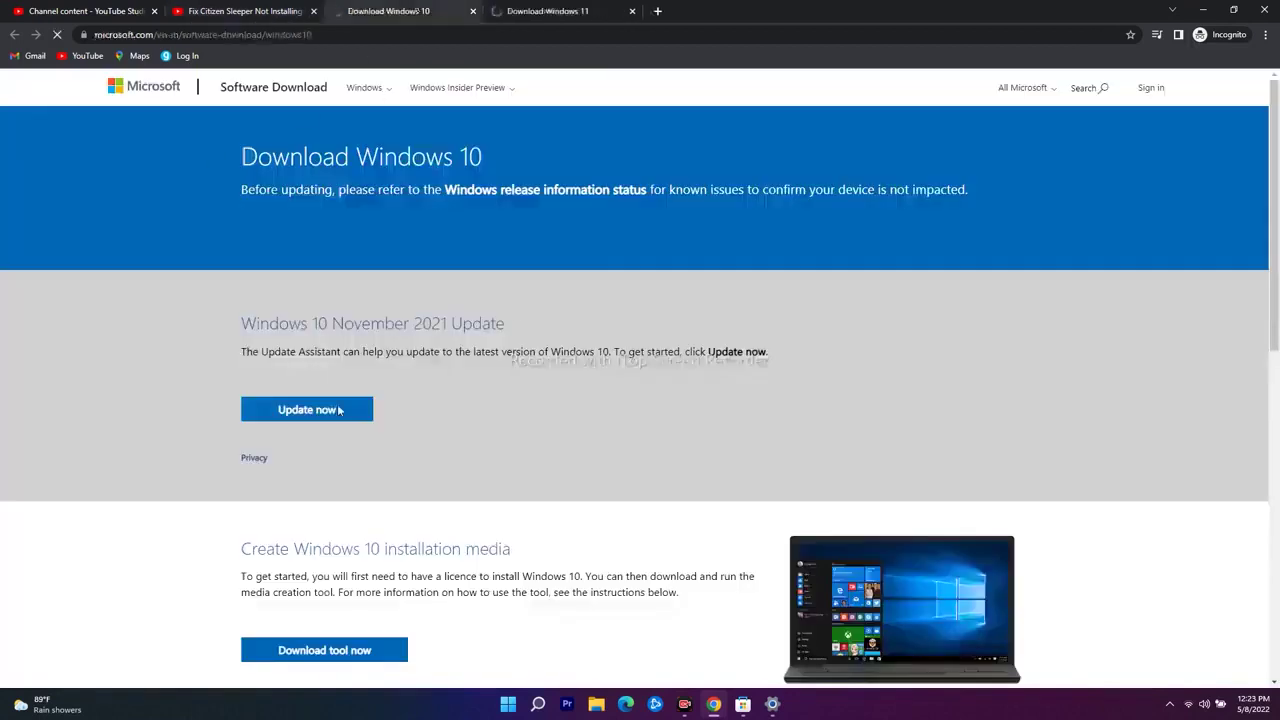
click(540, 11)
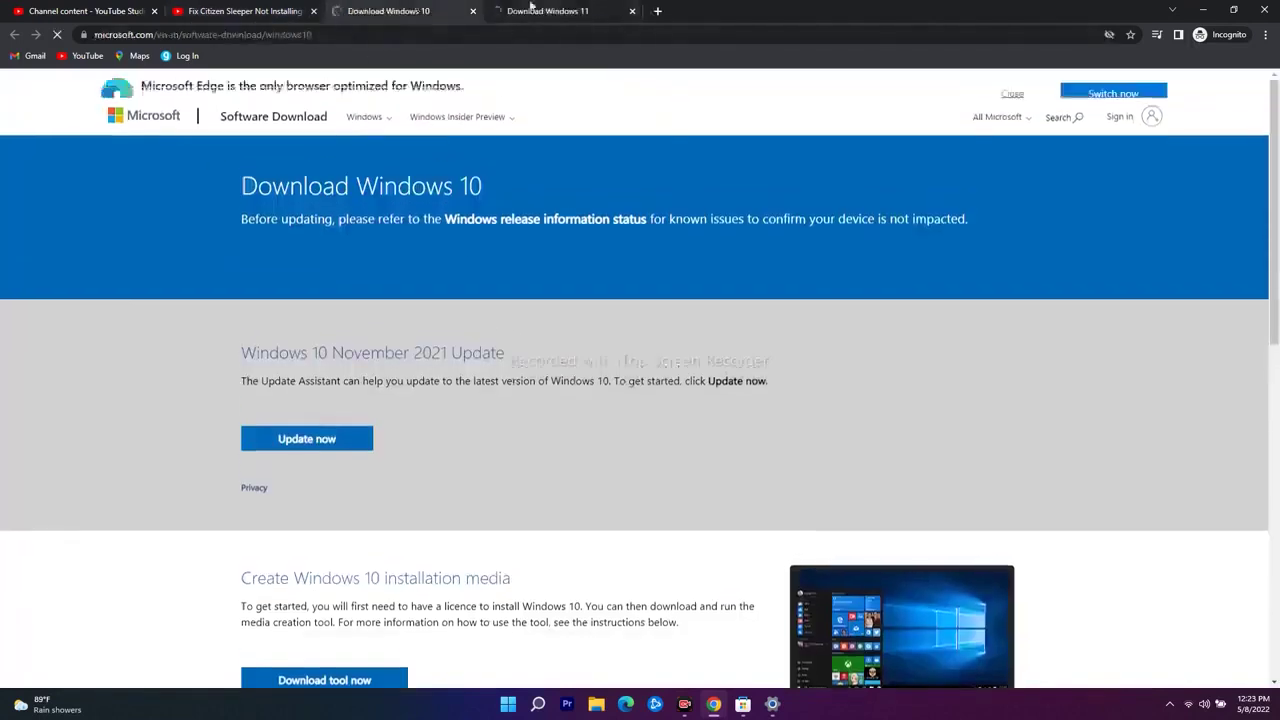
scroll(576, 390, down, 3)
scroll(576, 390, up, 2)
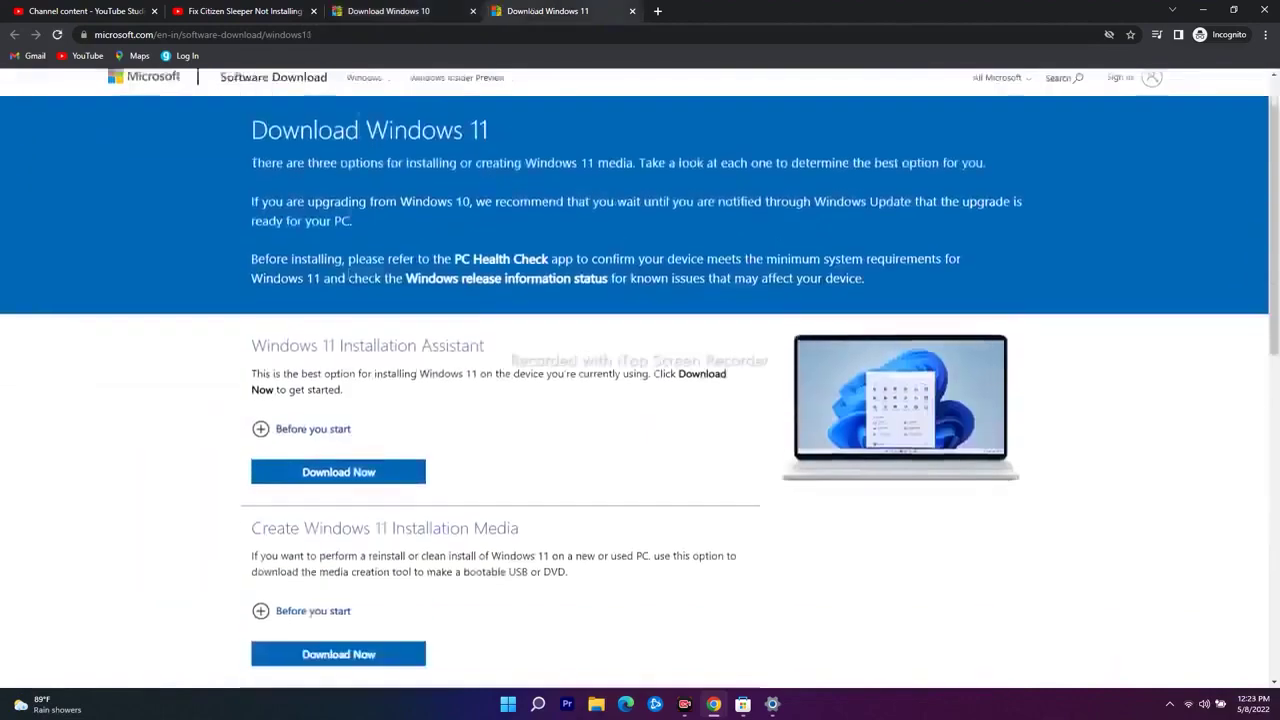
click(1203, 10)
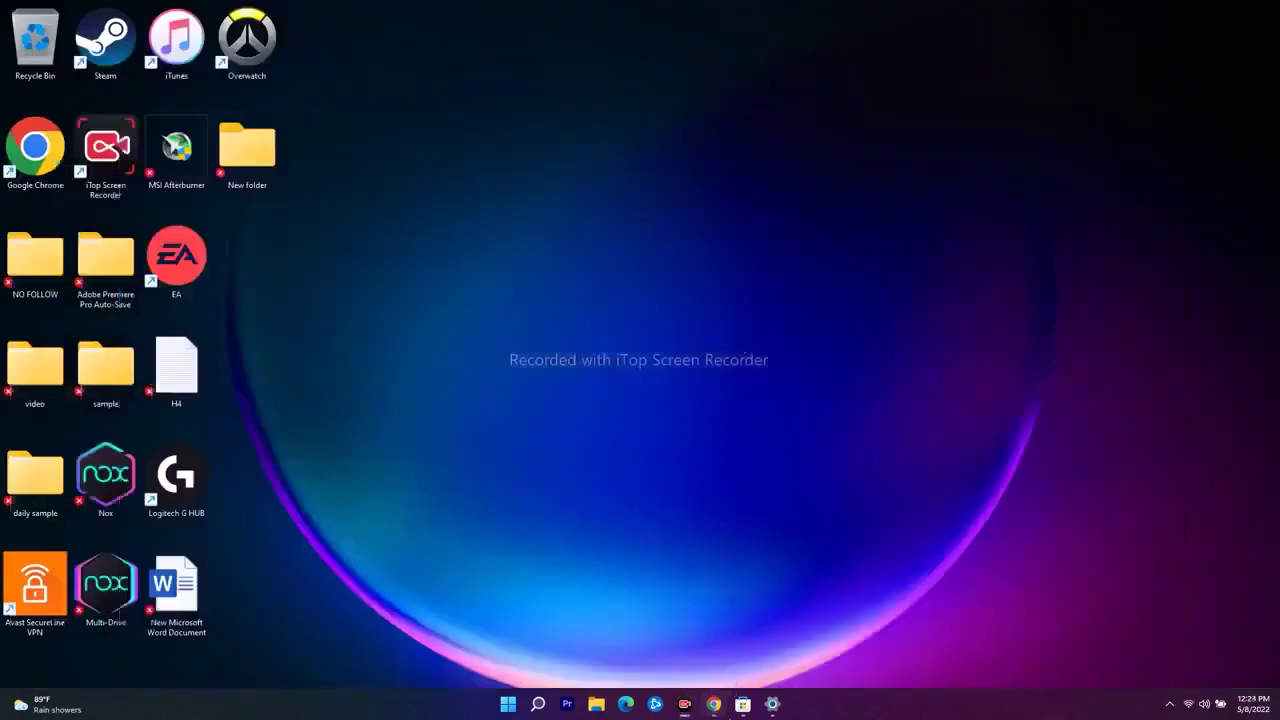
click(743, 704)
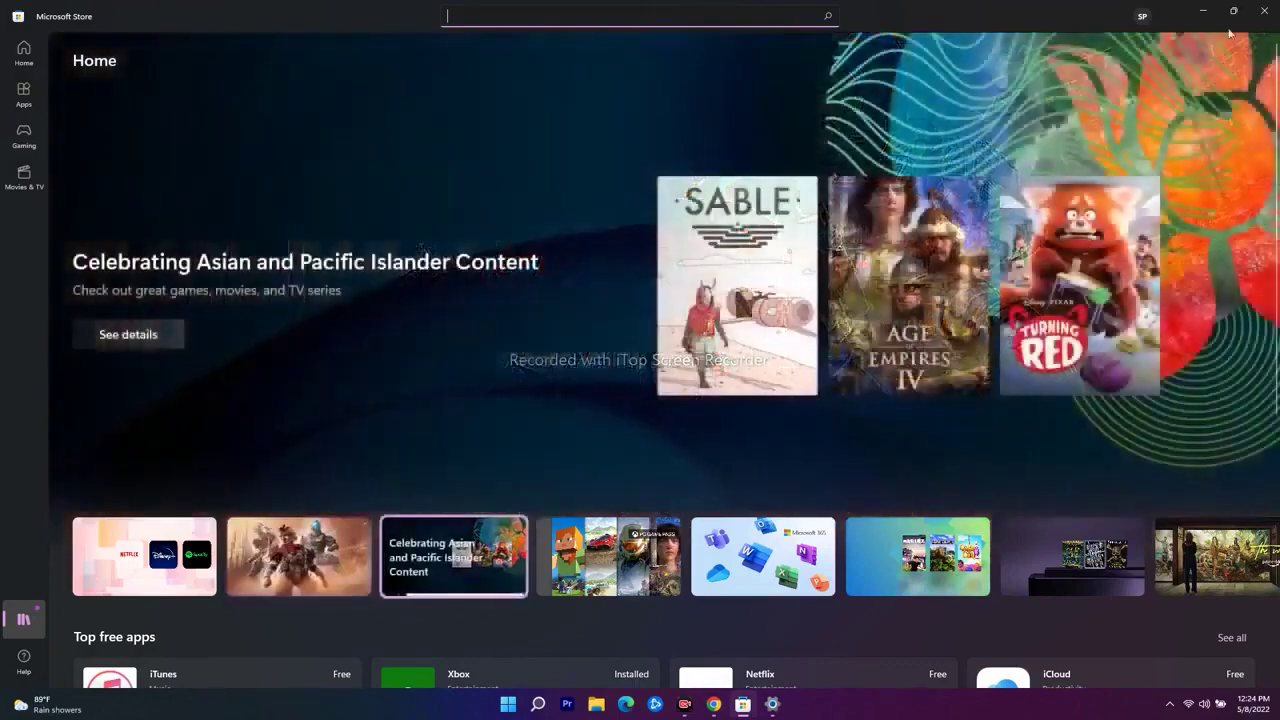
Step: Close the Microsoft Store window with its X button
click(1272, 16)
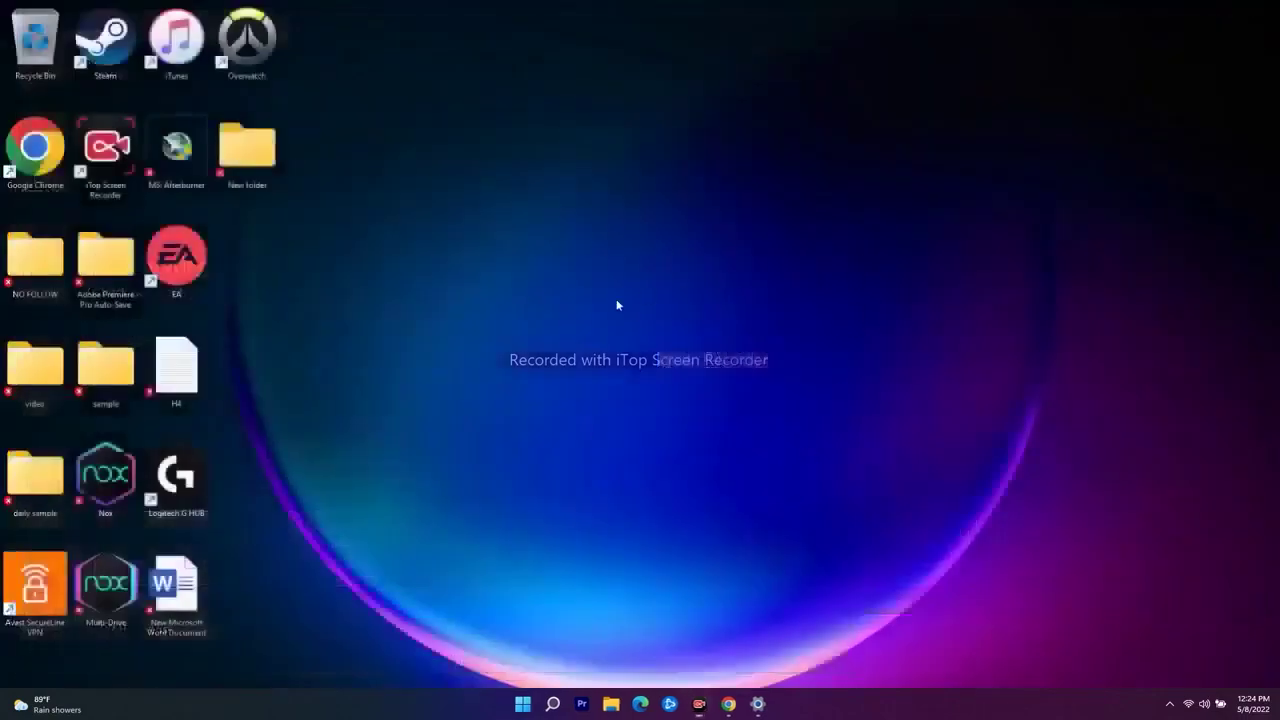